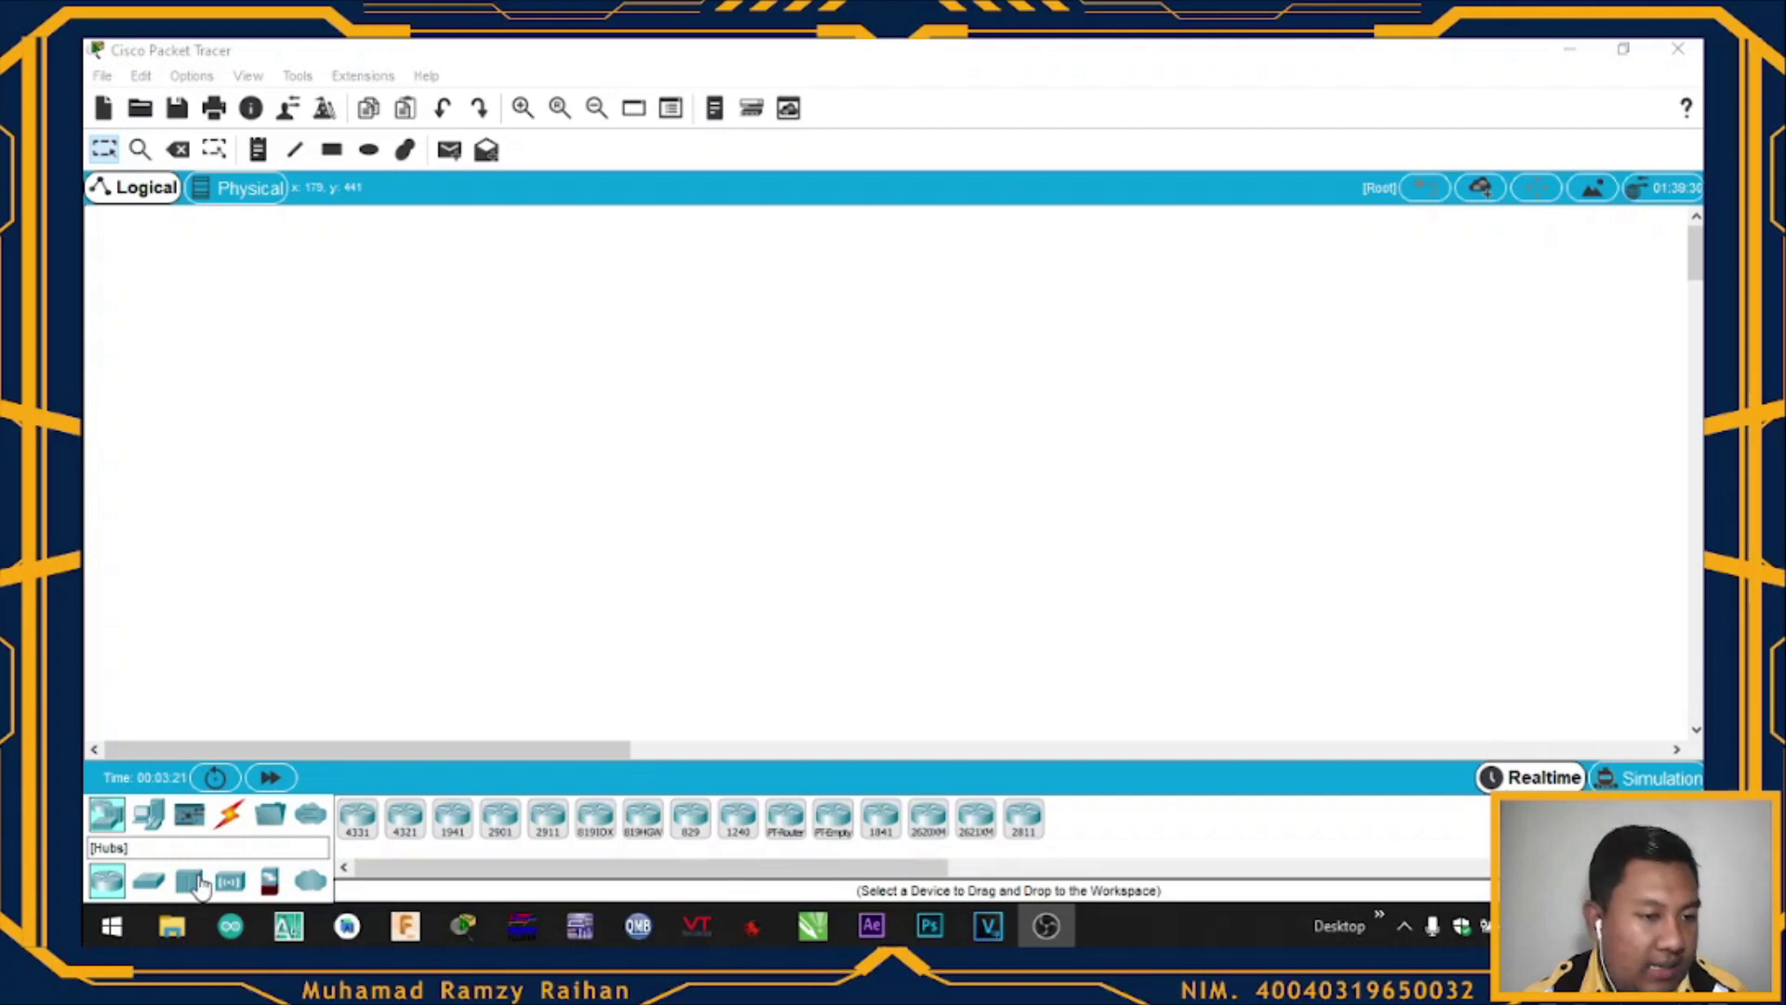
Place a PT-Hub near the middle of the workspace and inspect its physical device view.
{"action": "left_click", "coordinate": [193, 882]}
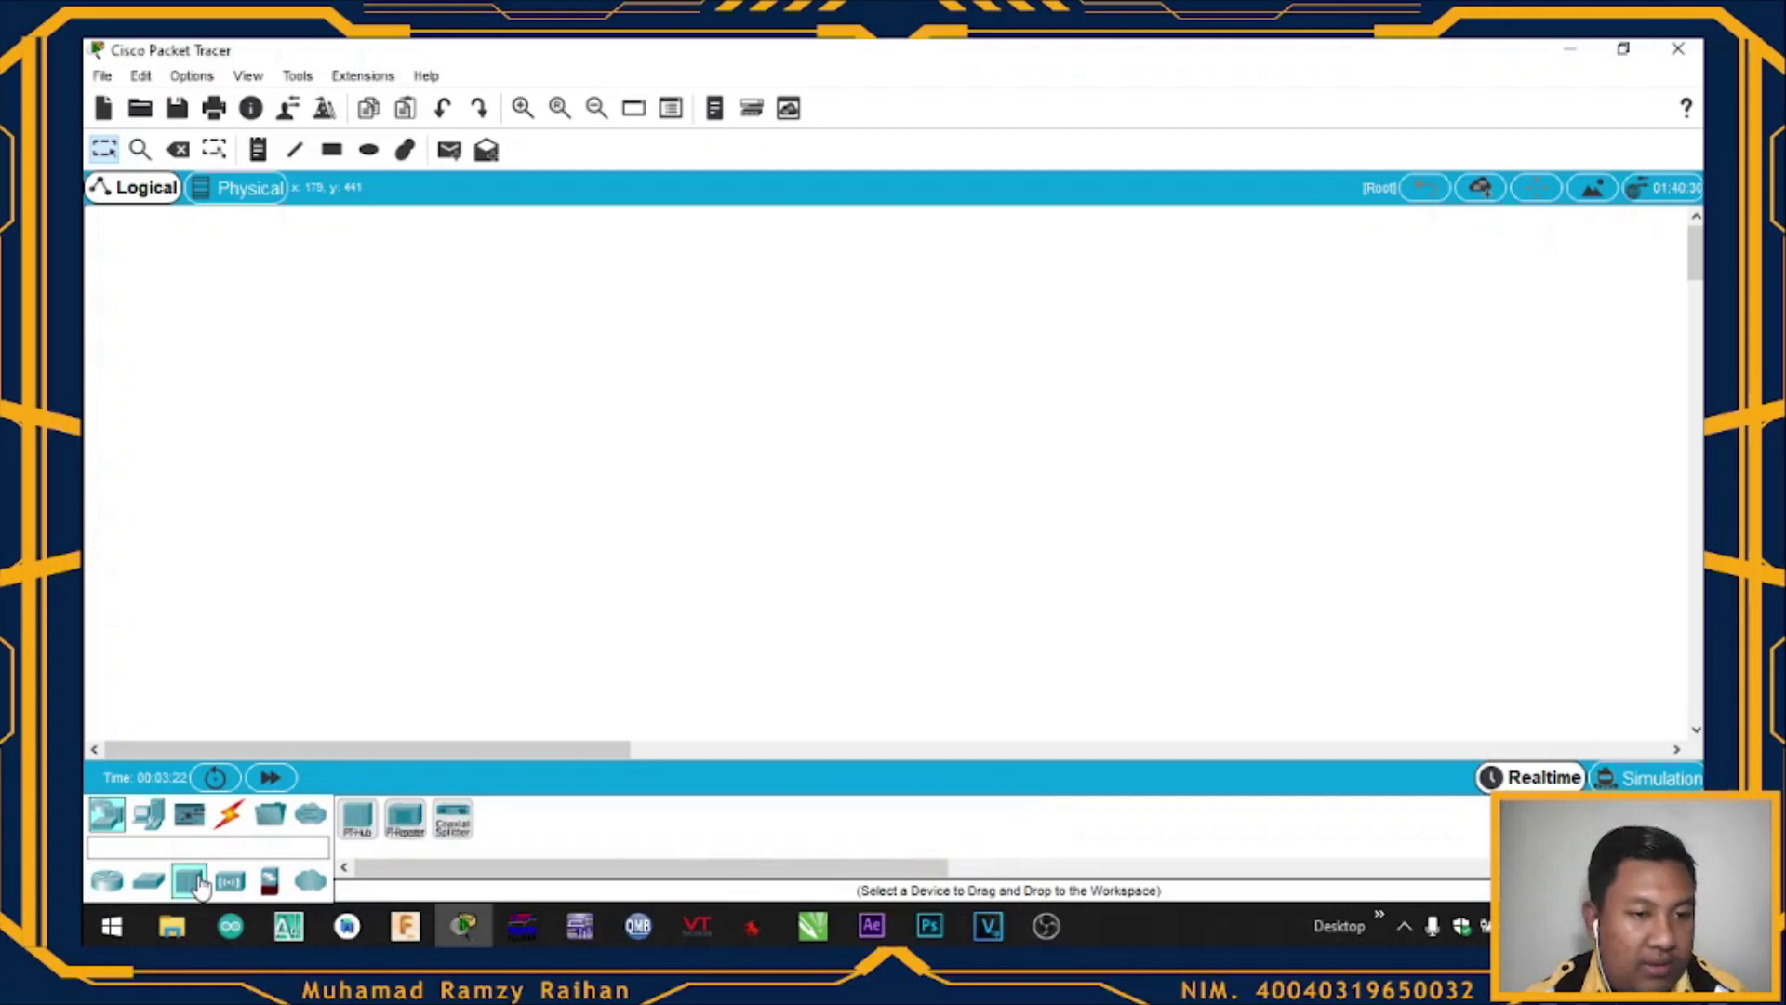
{"action": "left_click", "coordinate": [360, 822]}
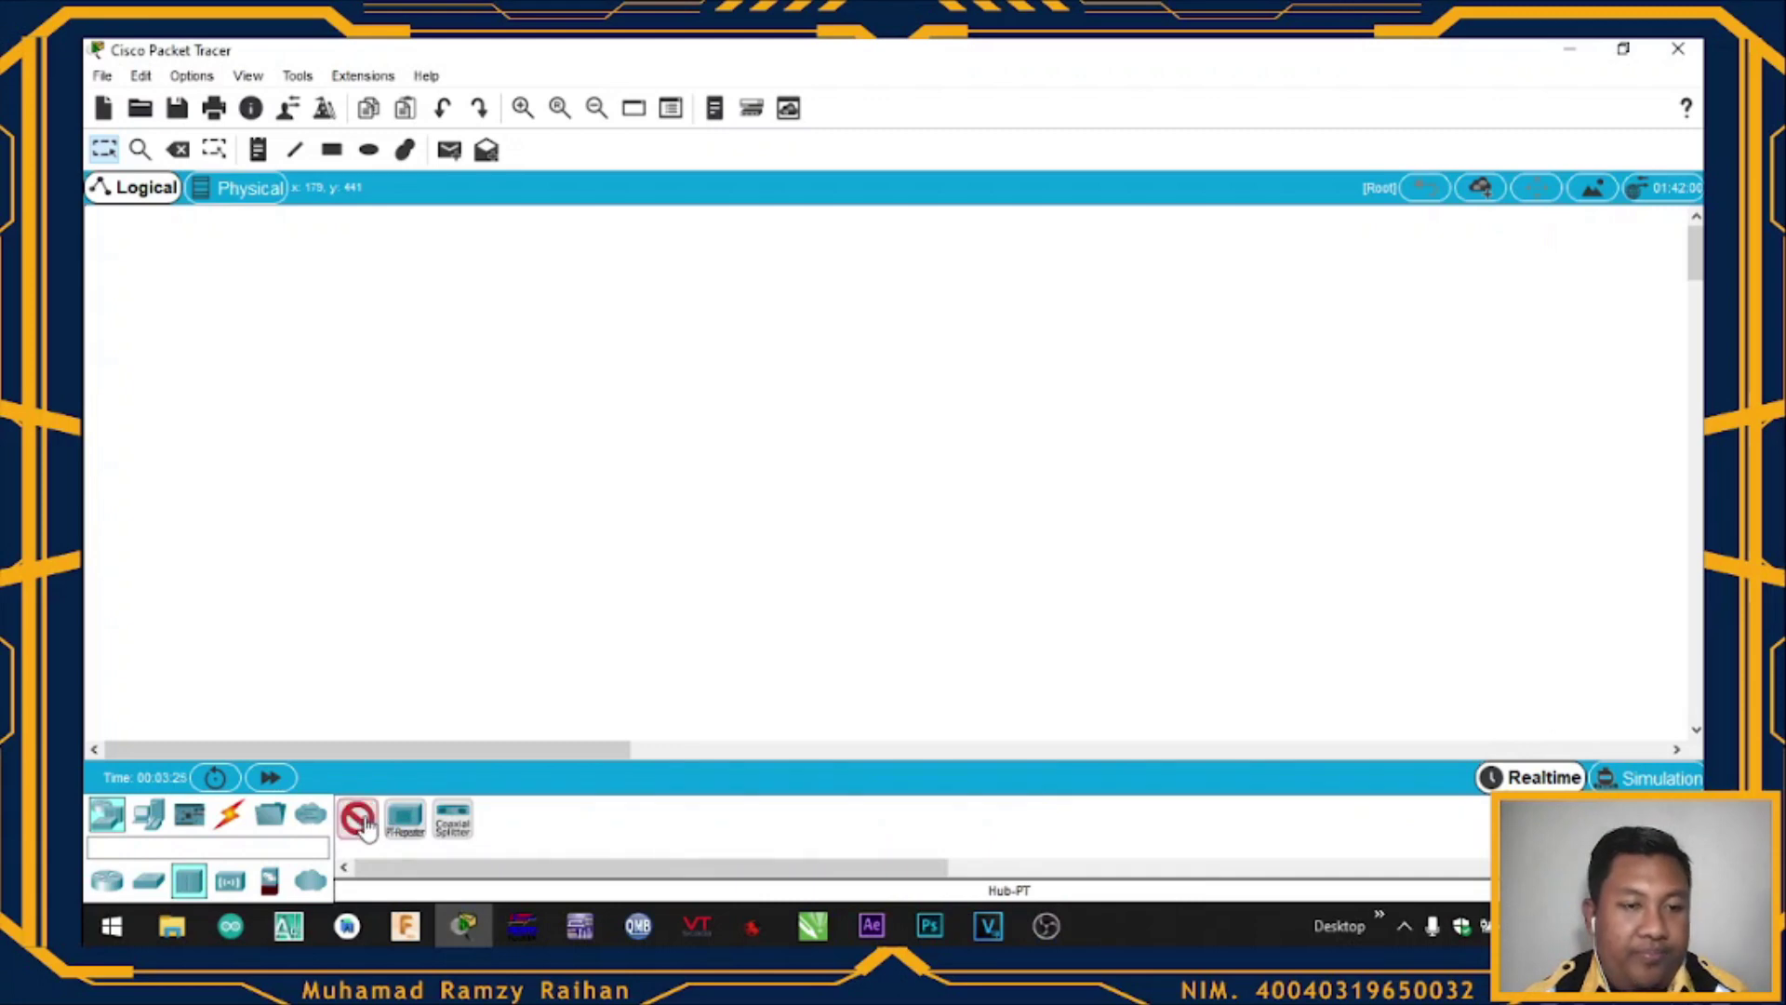
{"action": "left_click", "coordinate": [717, 431]}
{"action": "left_click", "coordinate": [719, 437]}
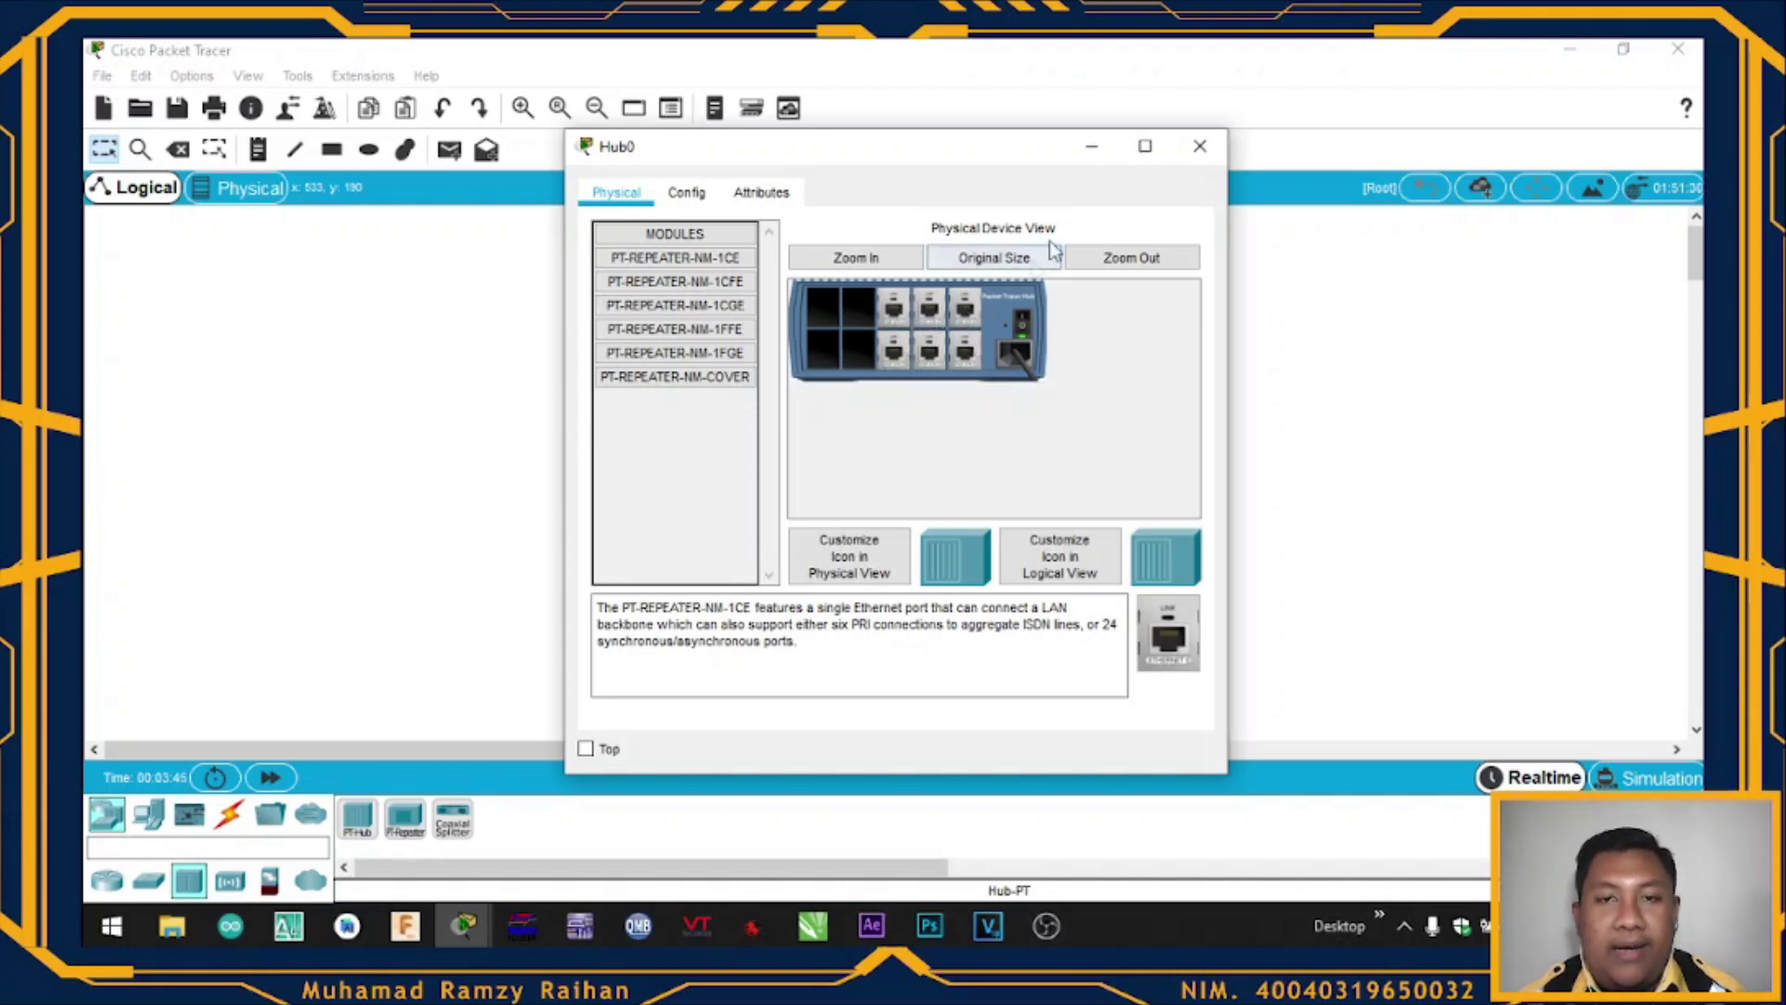
{"action": "left_click", "coordinate": [1188, 159]}
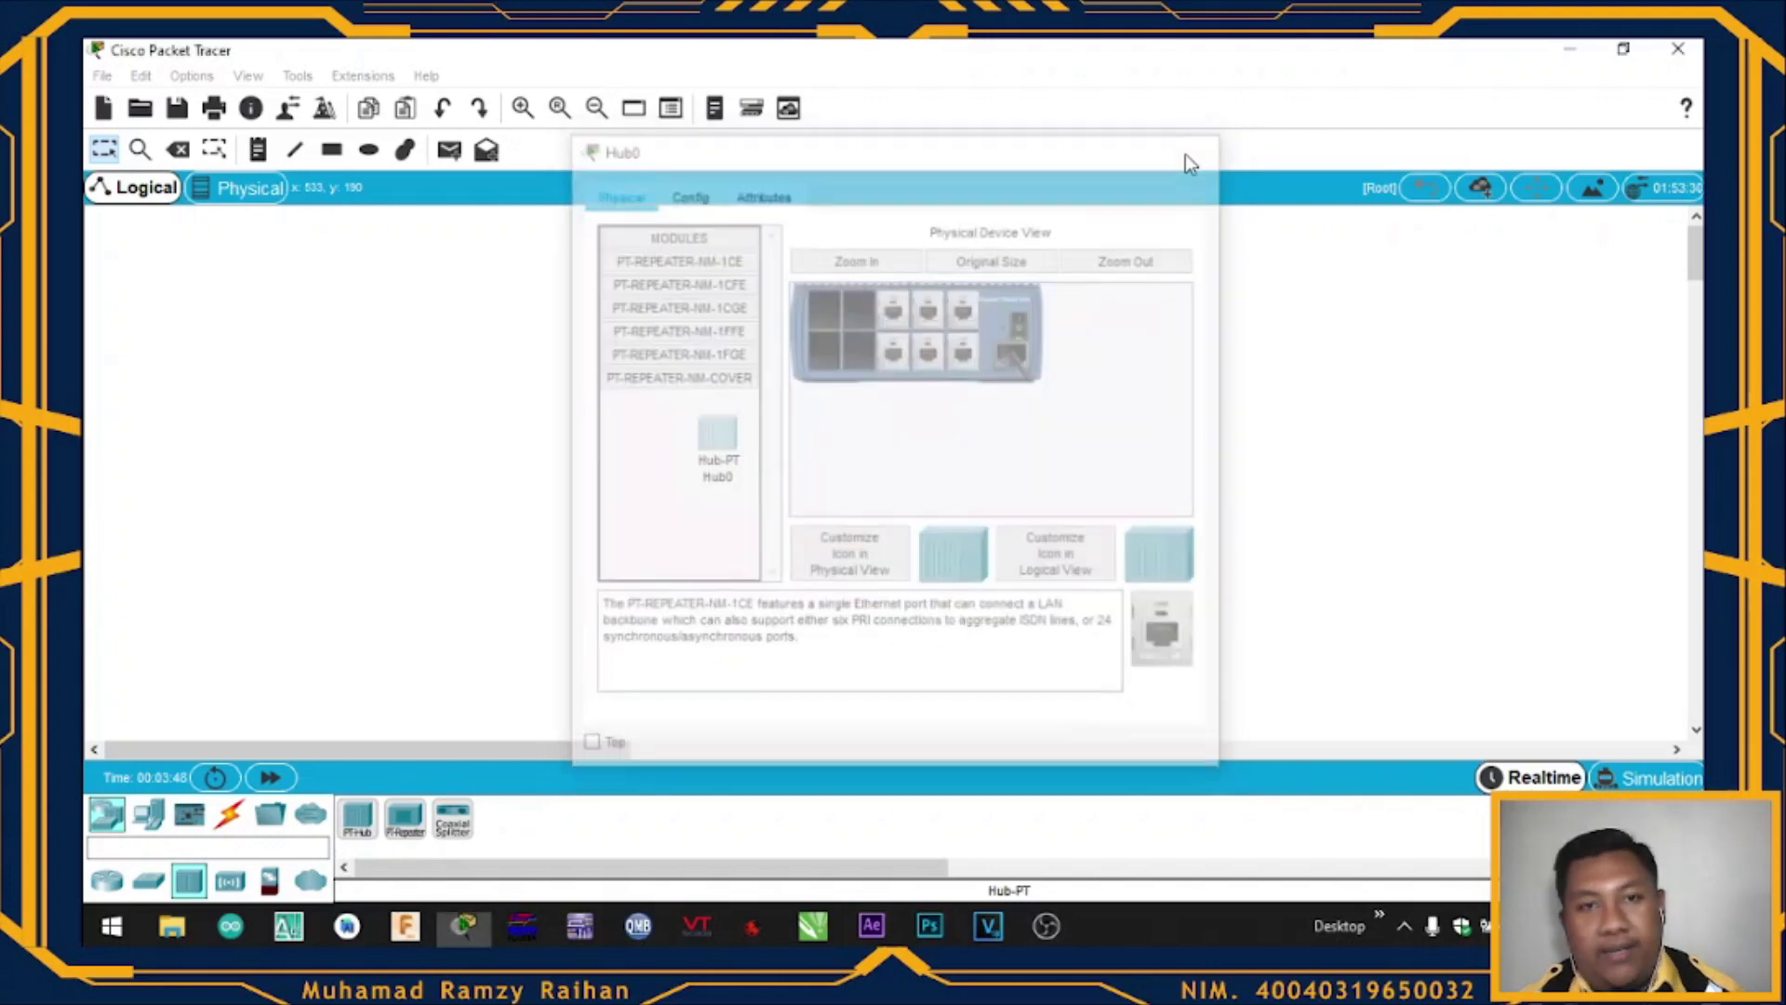
Place five PCs around the hub: one above, one on its left, two below and one on its right.
{"action": "left_click", "coordinate": [167, 817]}
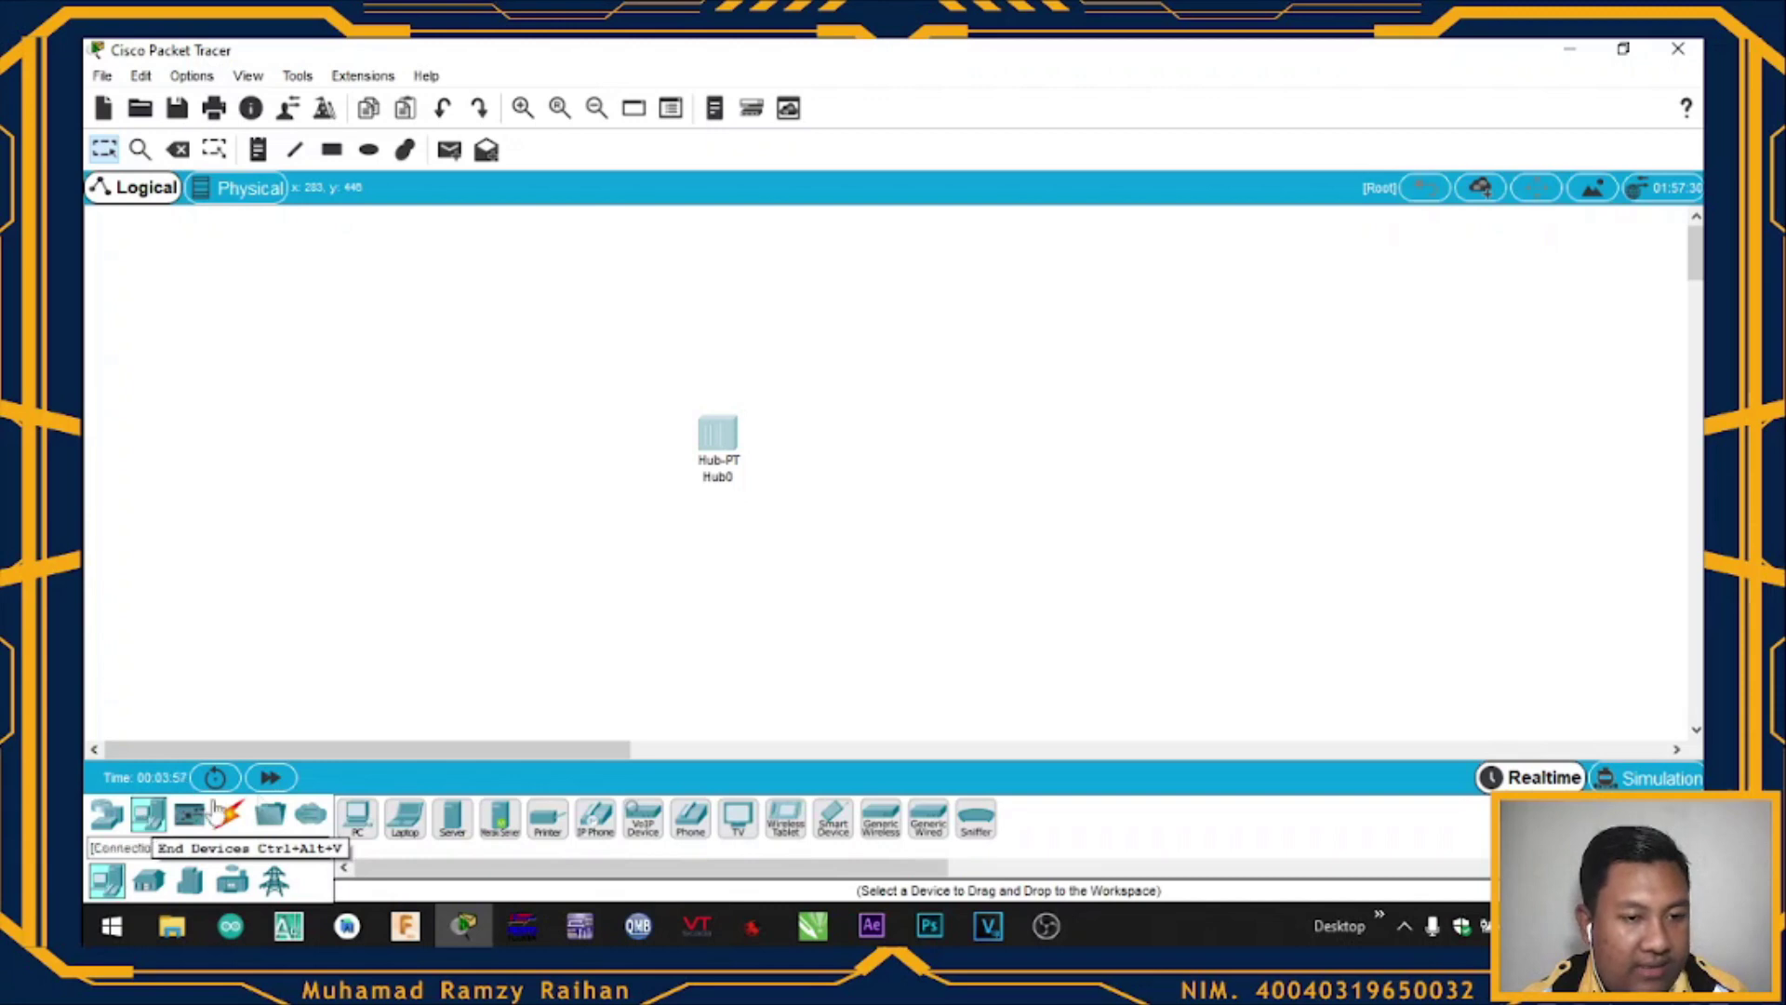
{"action": "left_click", "coordinate": [359, 818]}
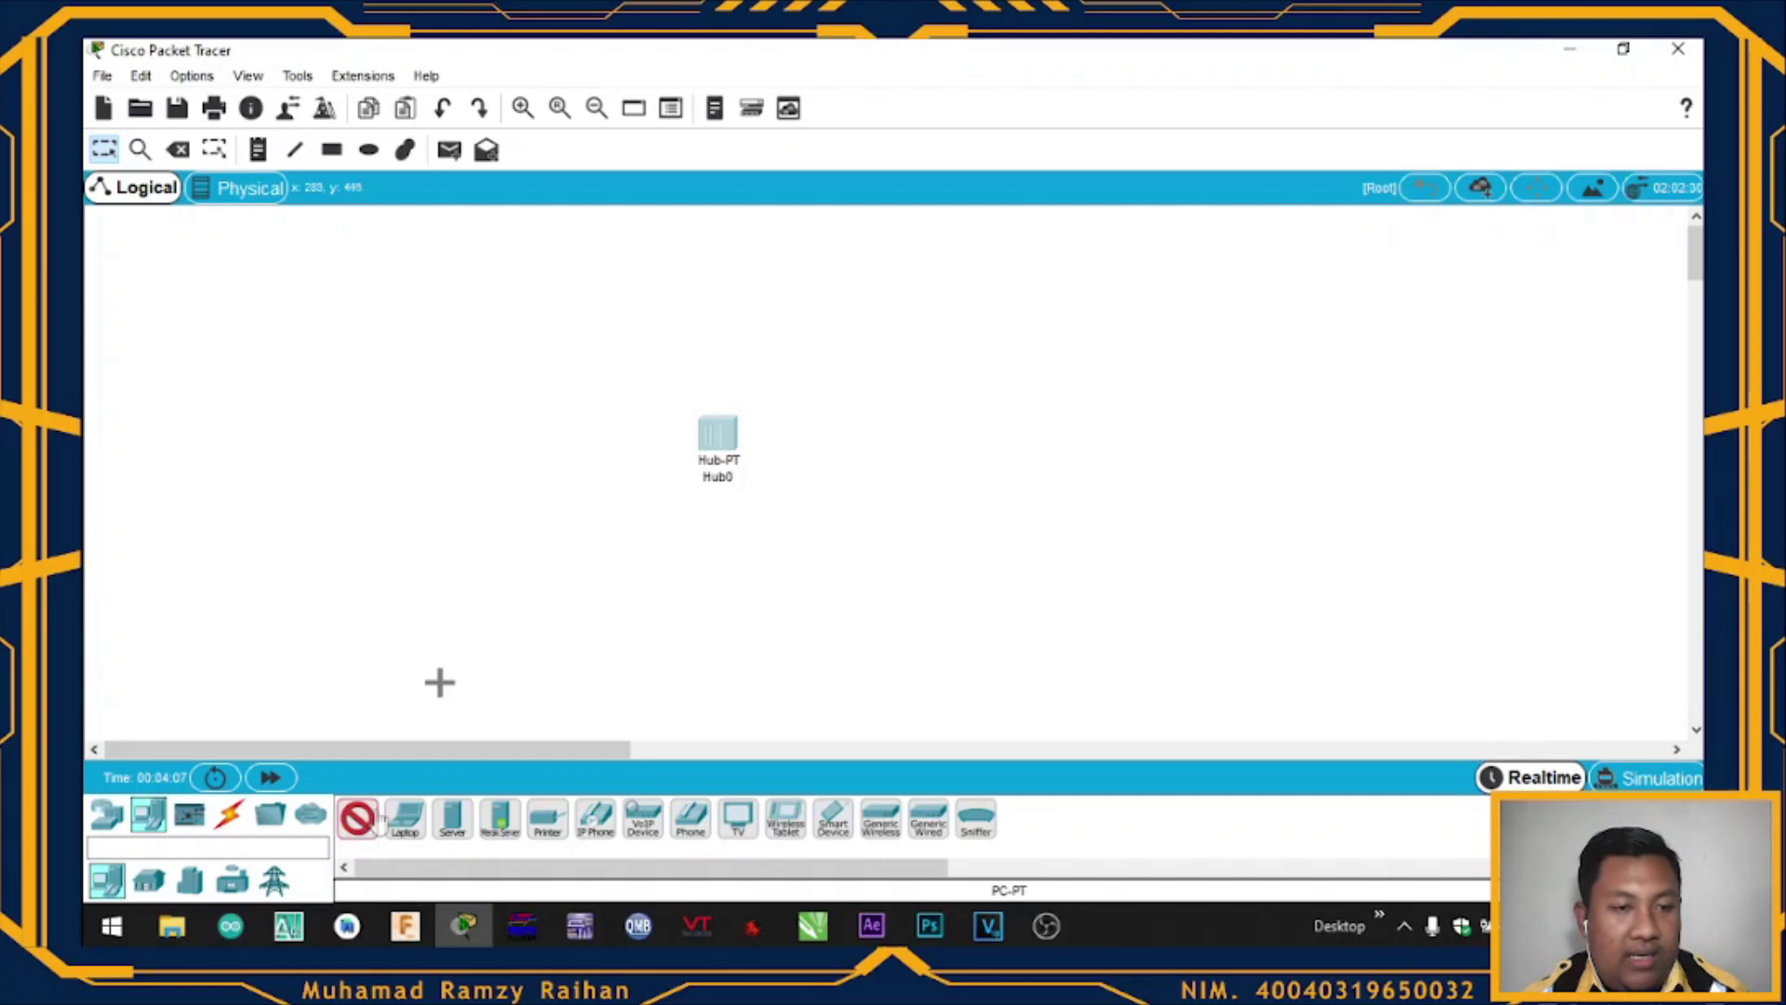
{"action": "left_click", "coordinate": [717, 279]}
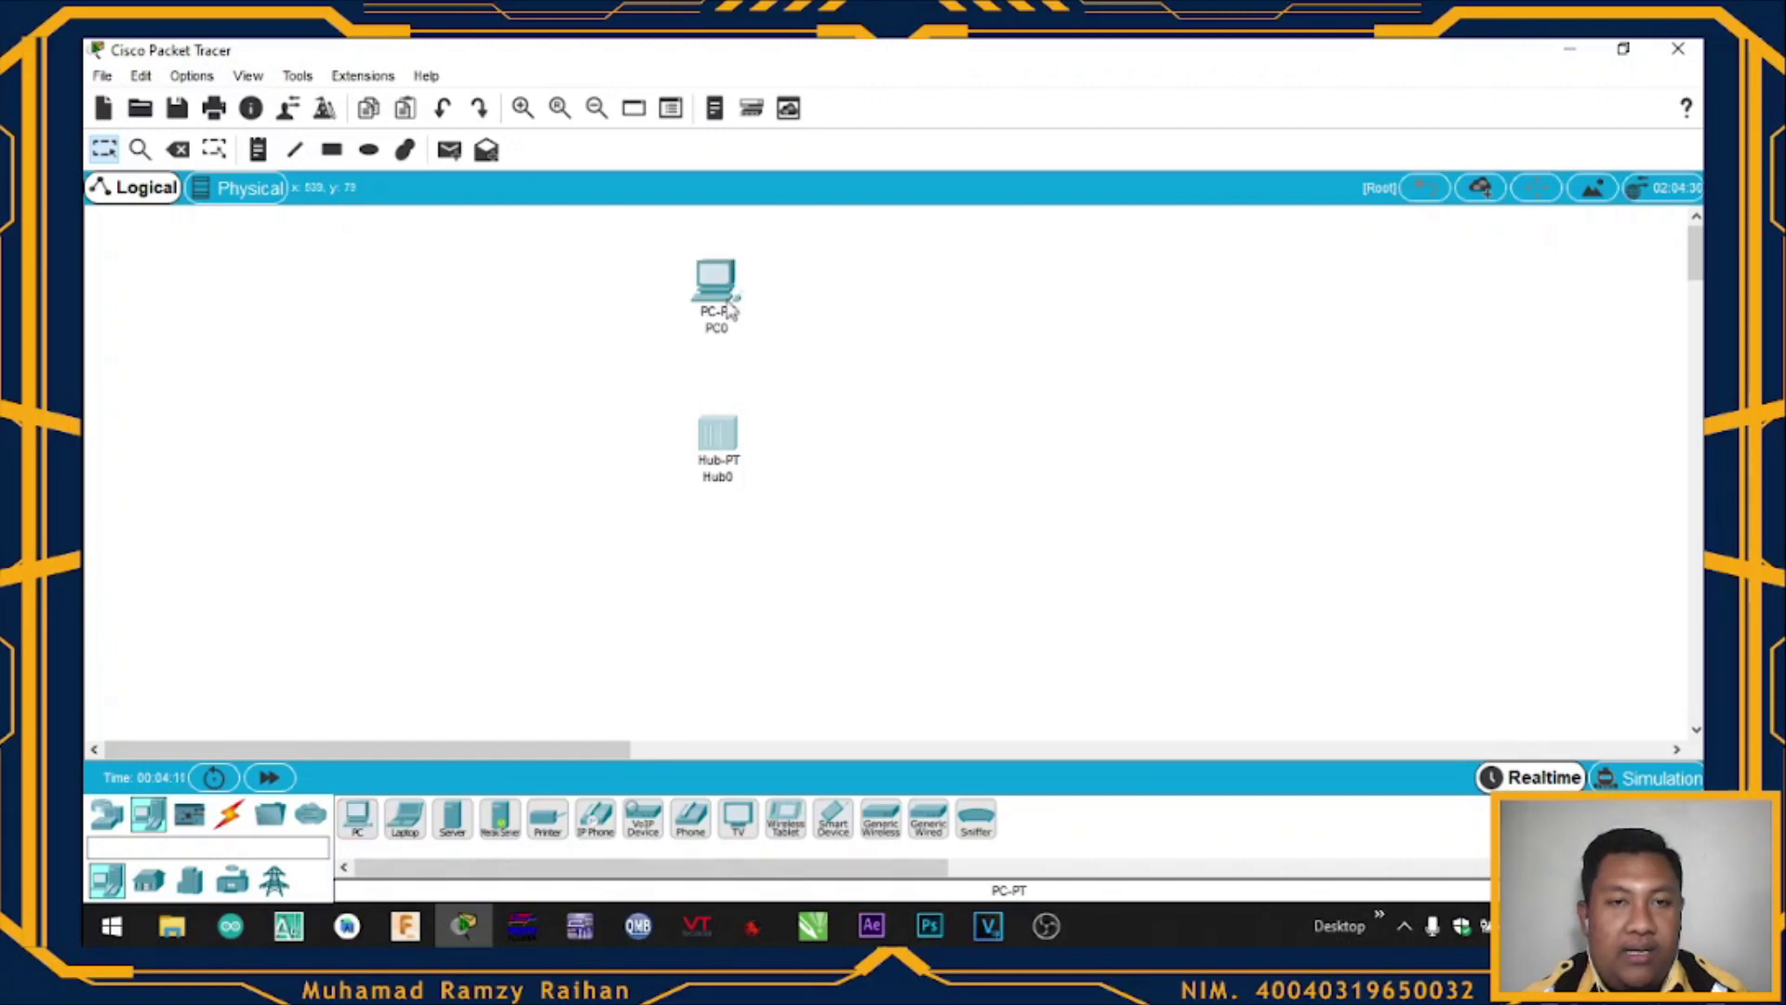
{"action": "left_click", "coordinate": [360, 811]}
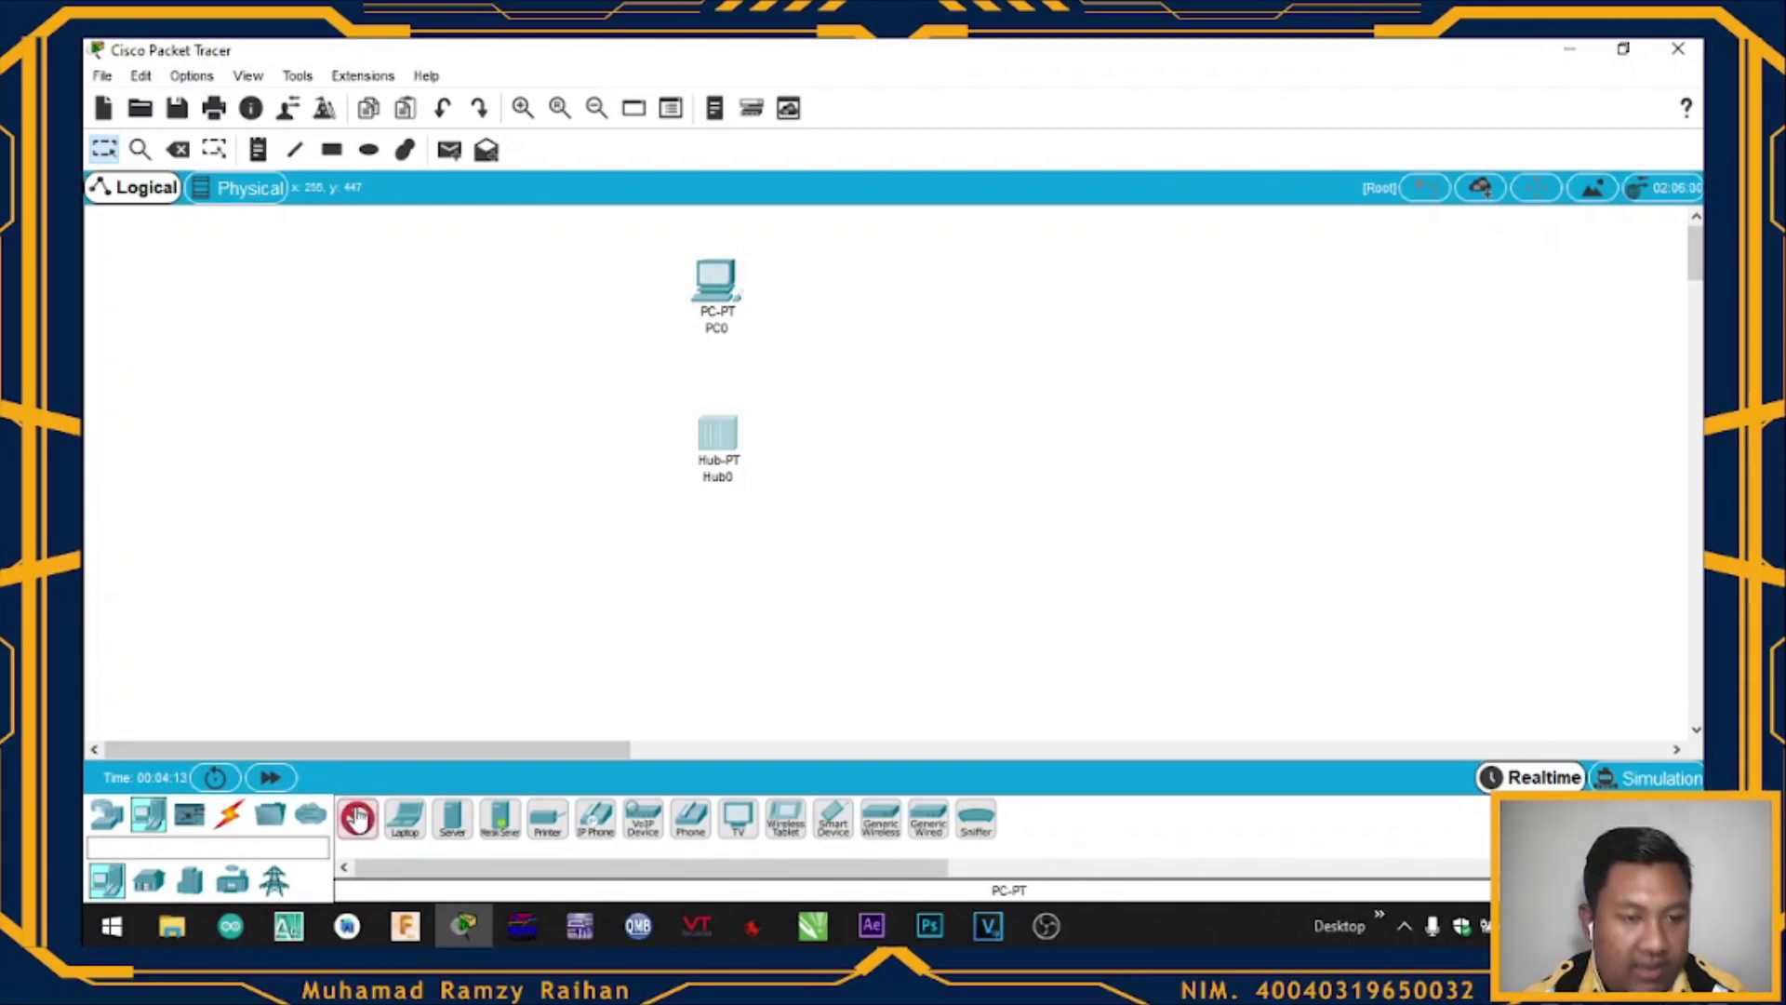
{"action": "left_click", "coordinate": [583, 410]}
{"action": "left_click", "coordinate": [361, 815]}
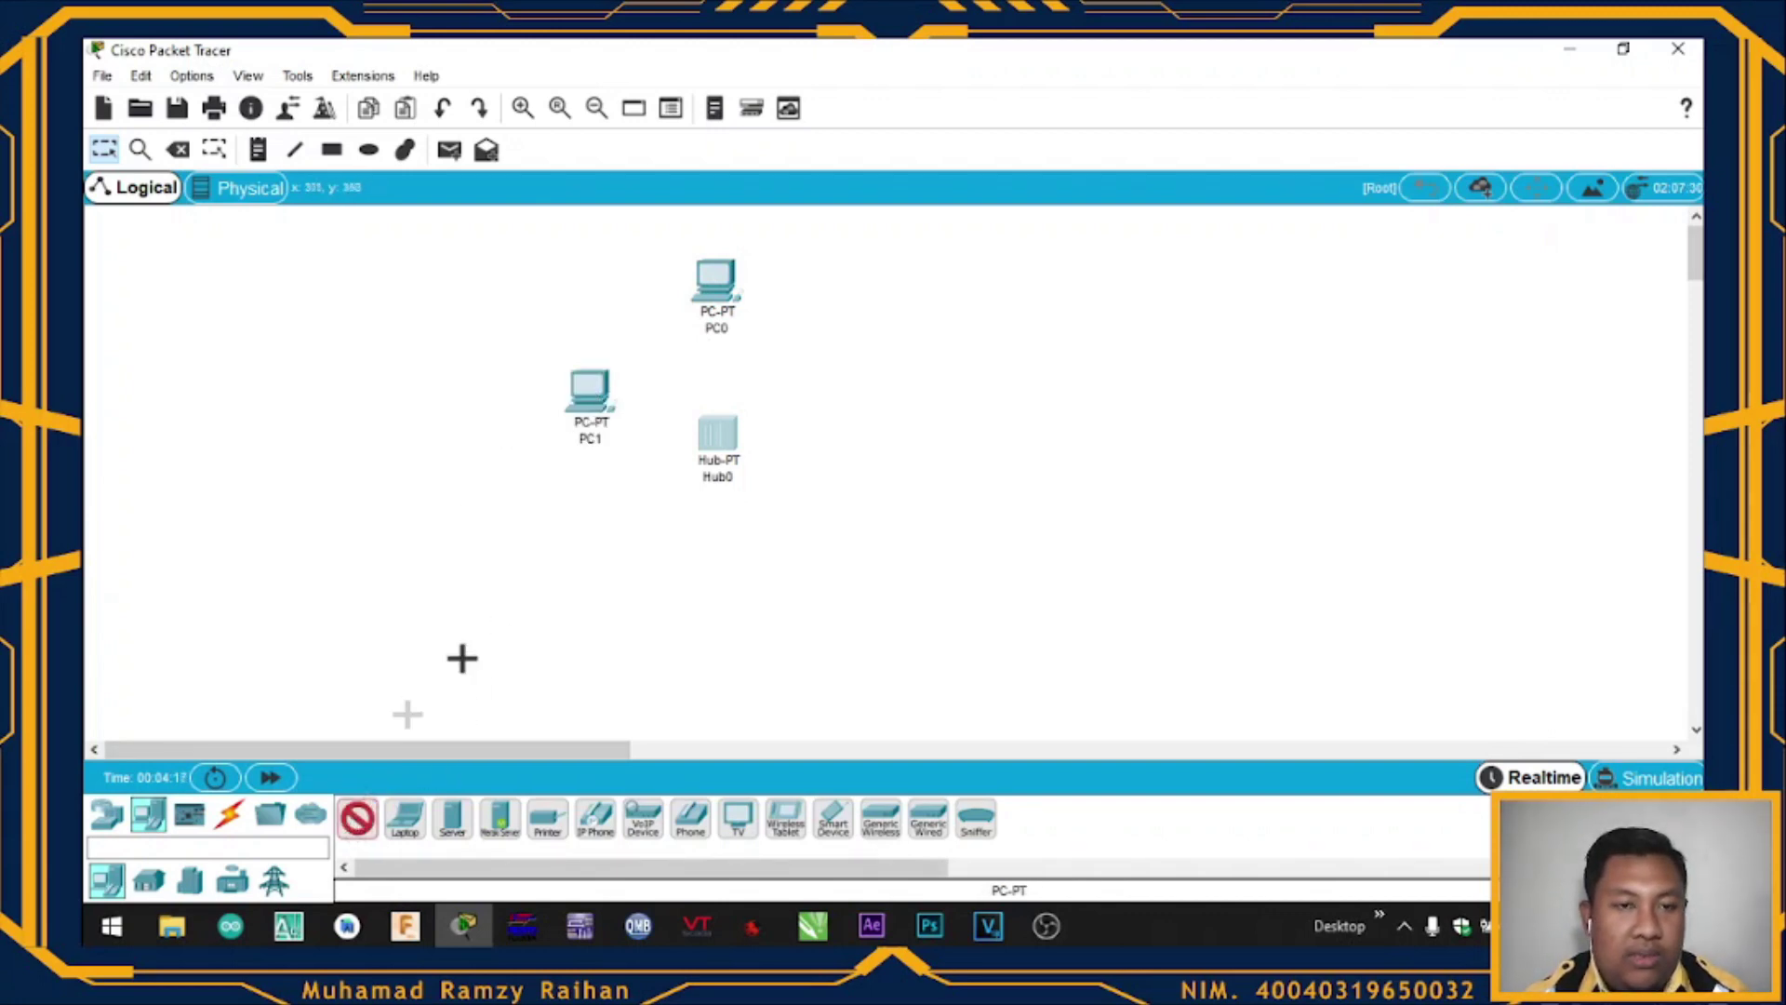
{"action": "left_click", "coordinate": [633, 567]}
{"action": "left_click", "coordinate": [359, 818]}
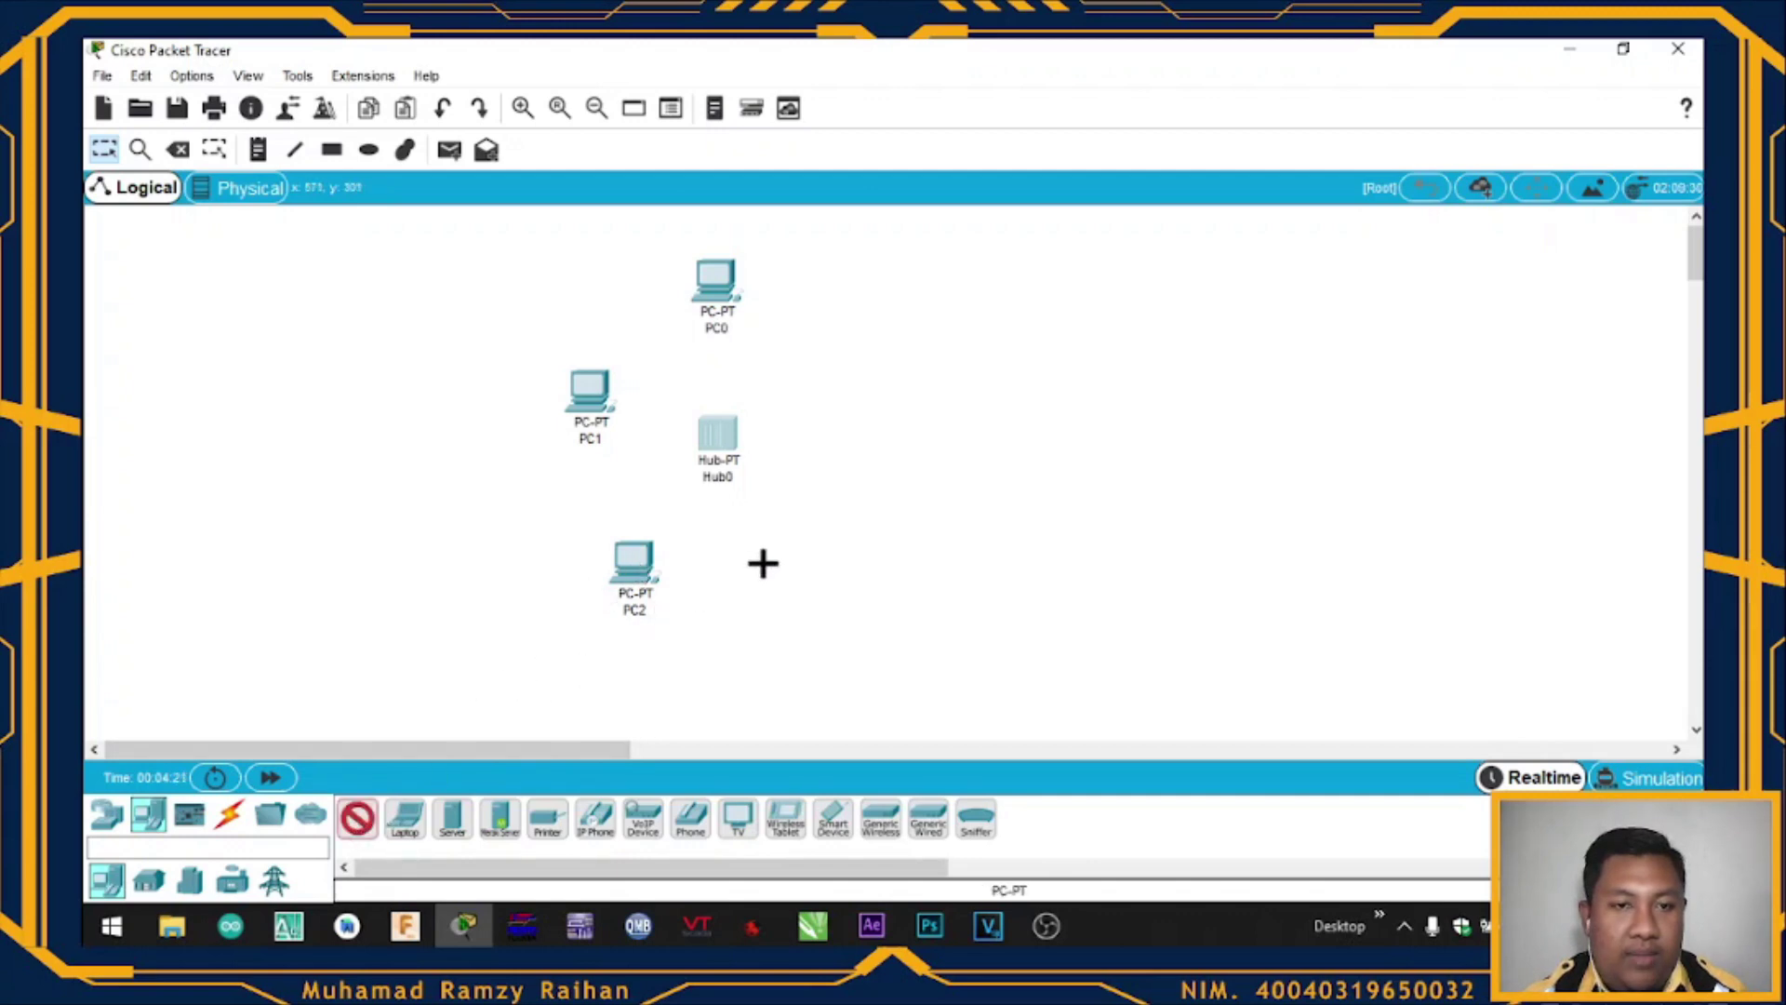
{"action": "left_click", "coordinate": [763, 563]}
{"action": "left_click", "coordinate": [359, 819]}
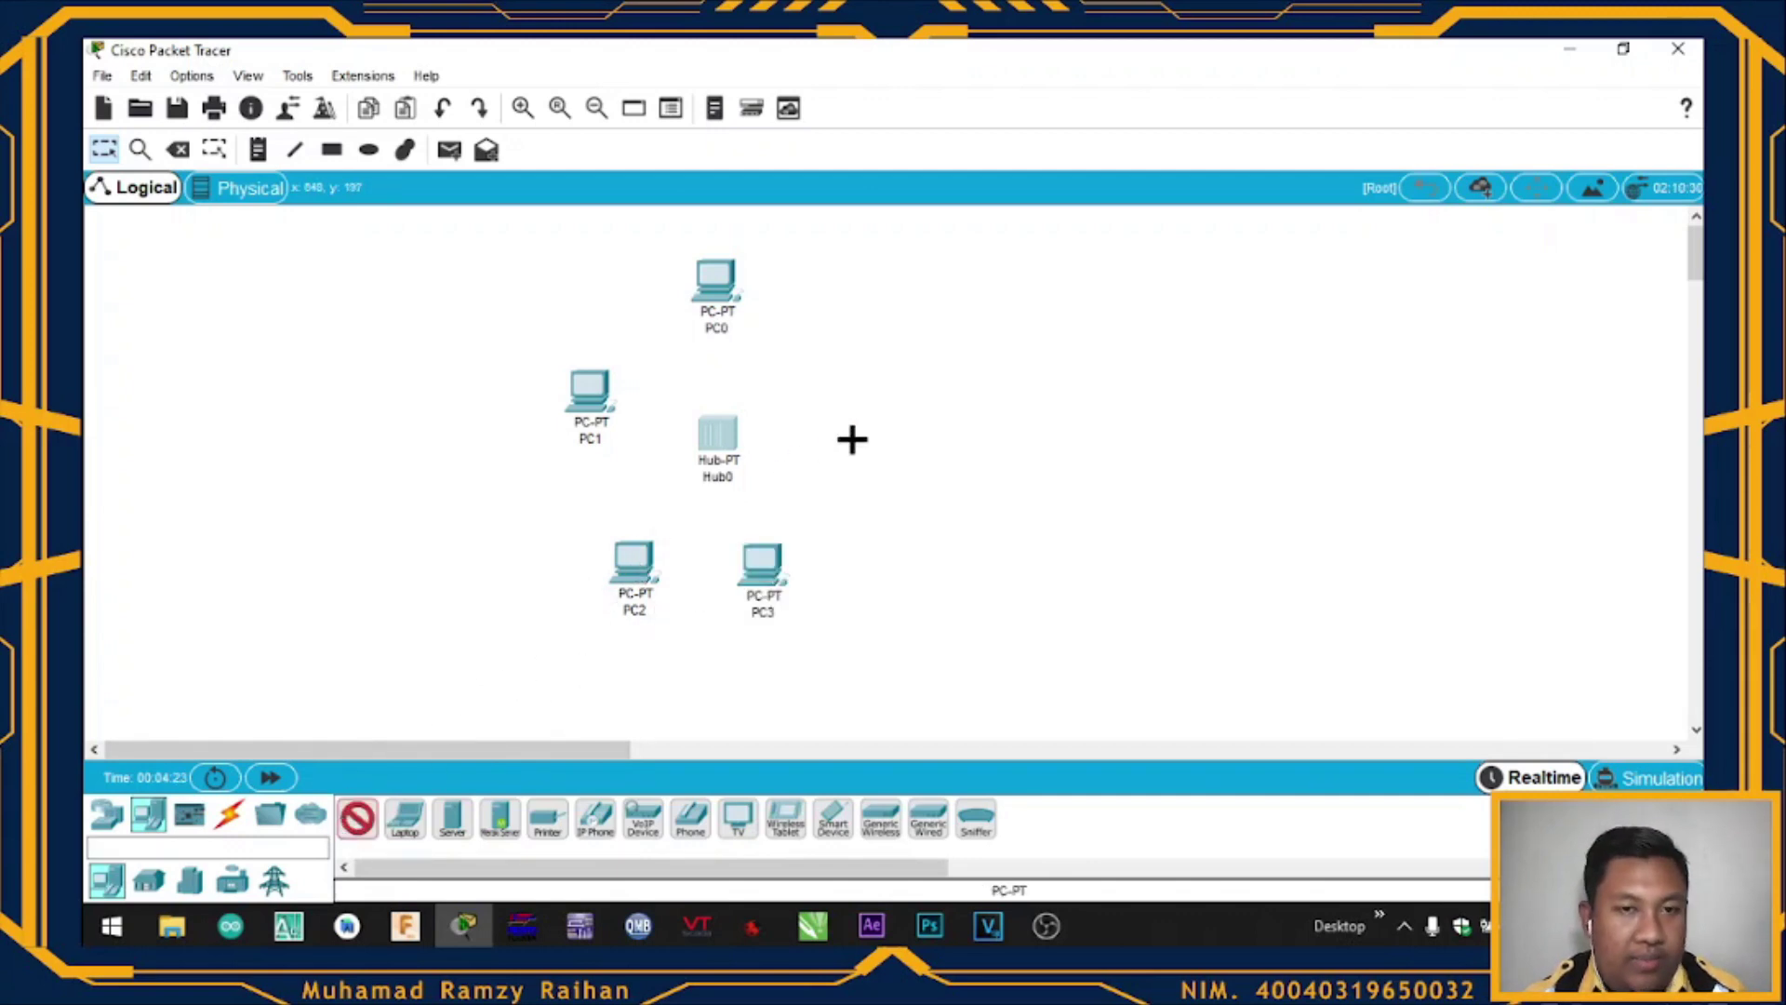
{"action": "left_click", "coordinate": [860, 440]}
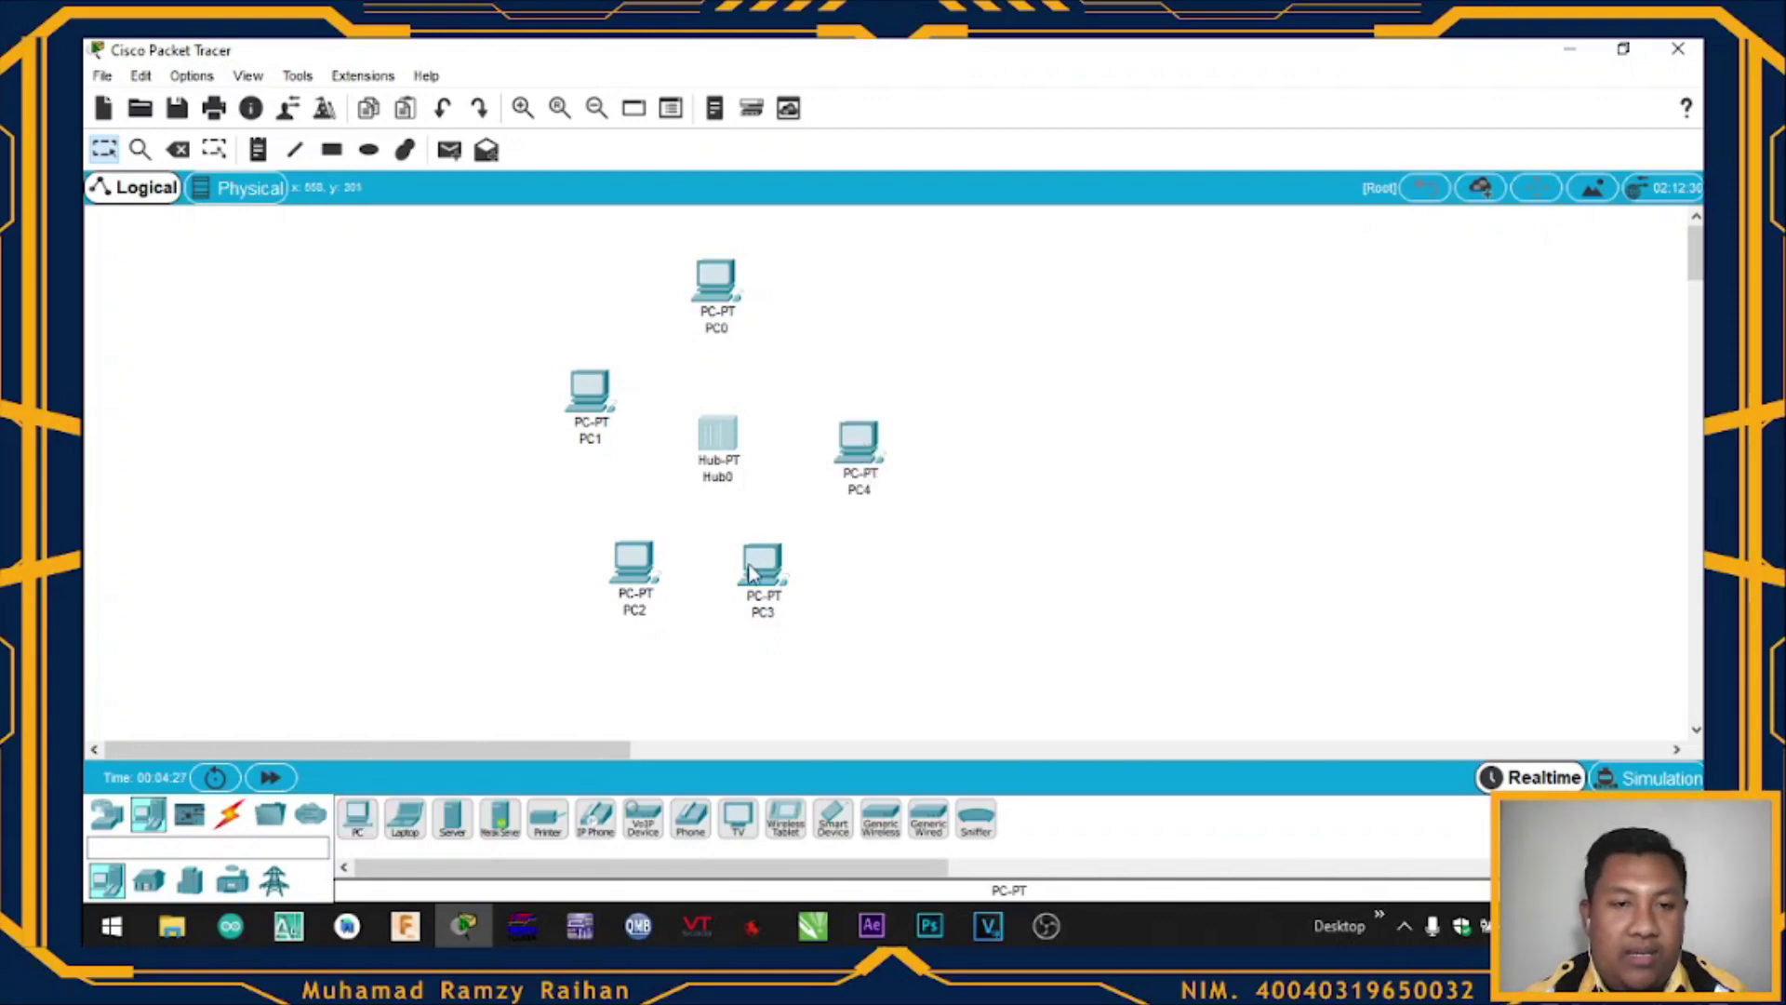
Reposition PC3, PC4, PC1, PC0 and the hub to form a more even star layout.
{"action": "left_click_drag", "start_coordinate": [750, 572], "coordinate": [797, 573]}
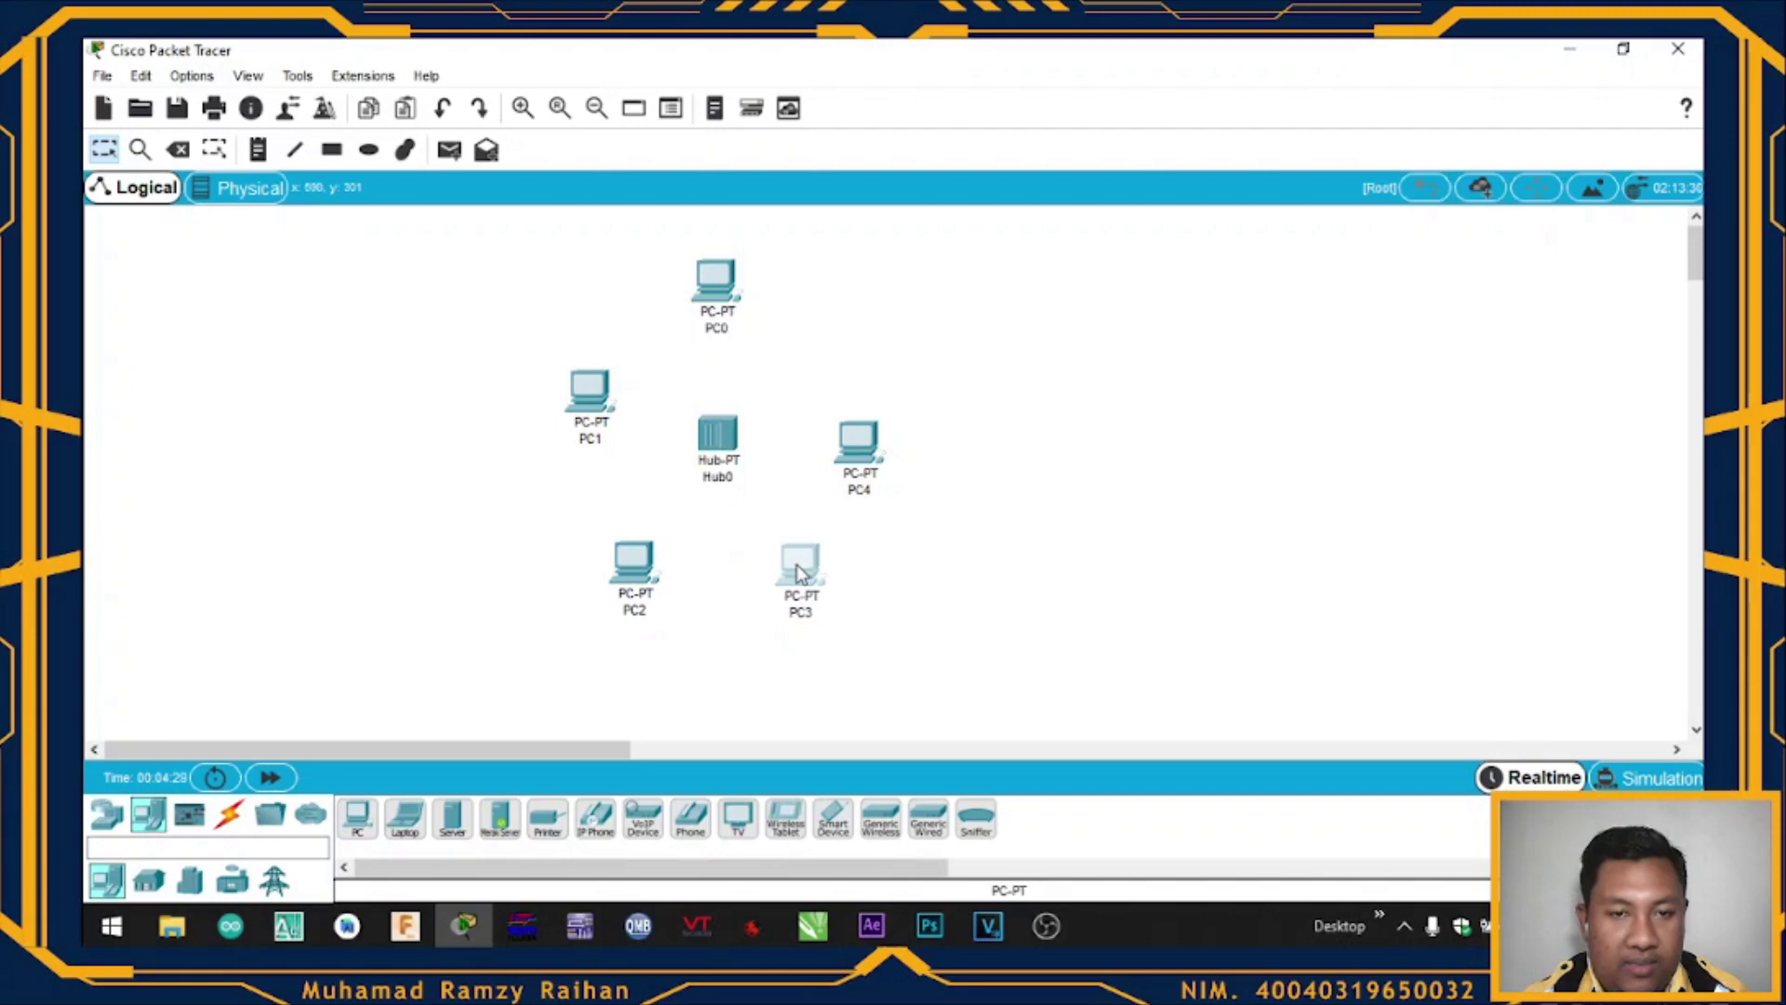
{"action": "left_click_drag", "start_coordinate": [857, 454], "coordinate": [872, 388]}
{"action": "left_click", "coordinate": [601, 389]}
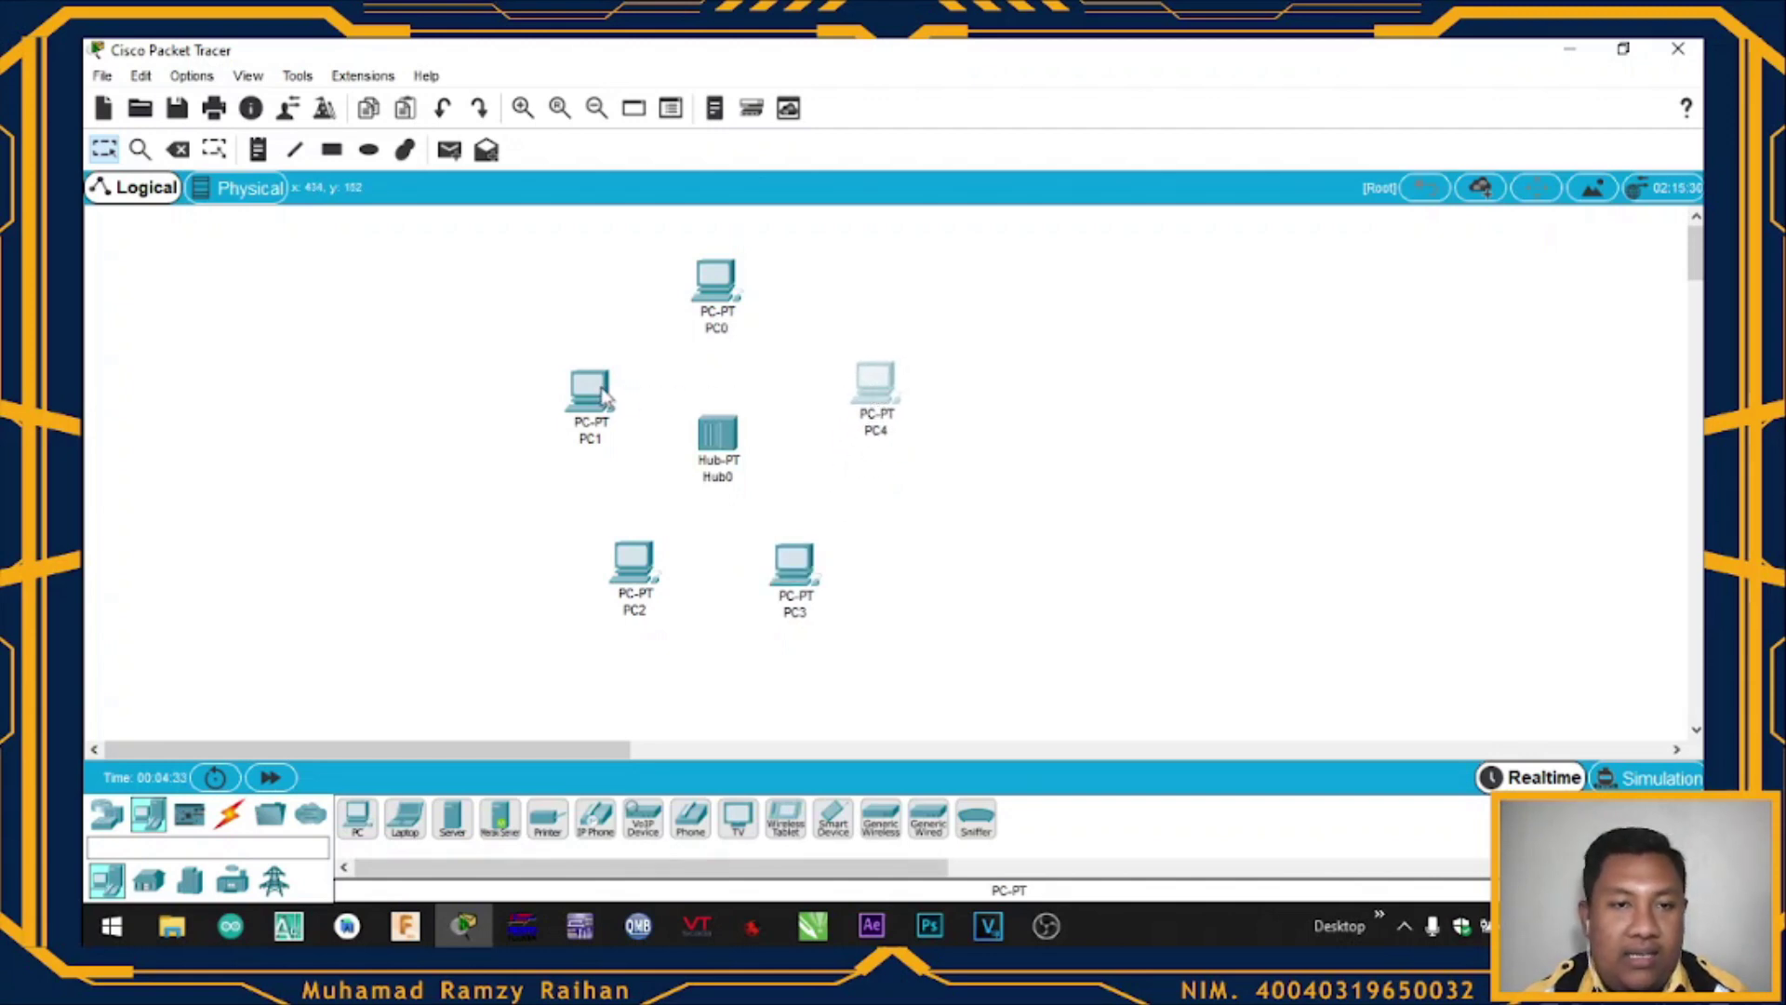
{"action": "left_click_drag", "start_coordinate": [601, 389], "coordinate": [606, 375]}
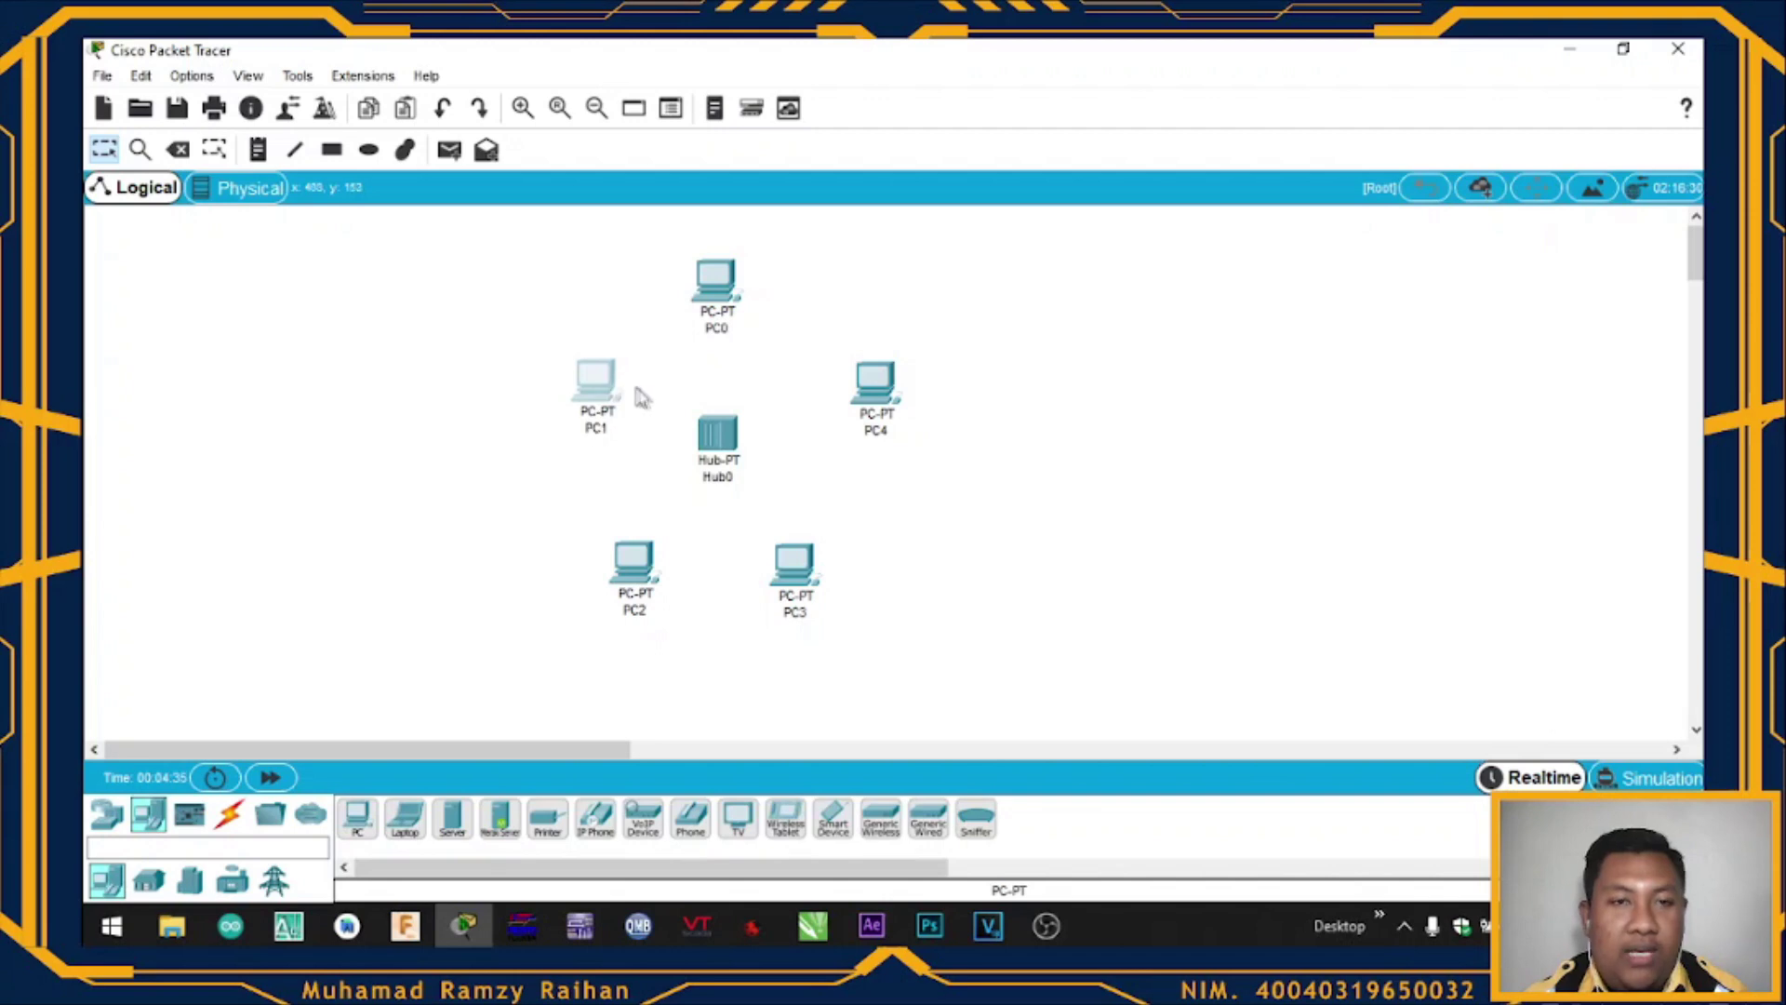
{"action": "left_click", "coordinate": [741, 298]}
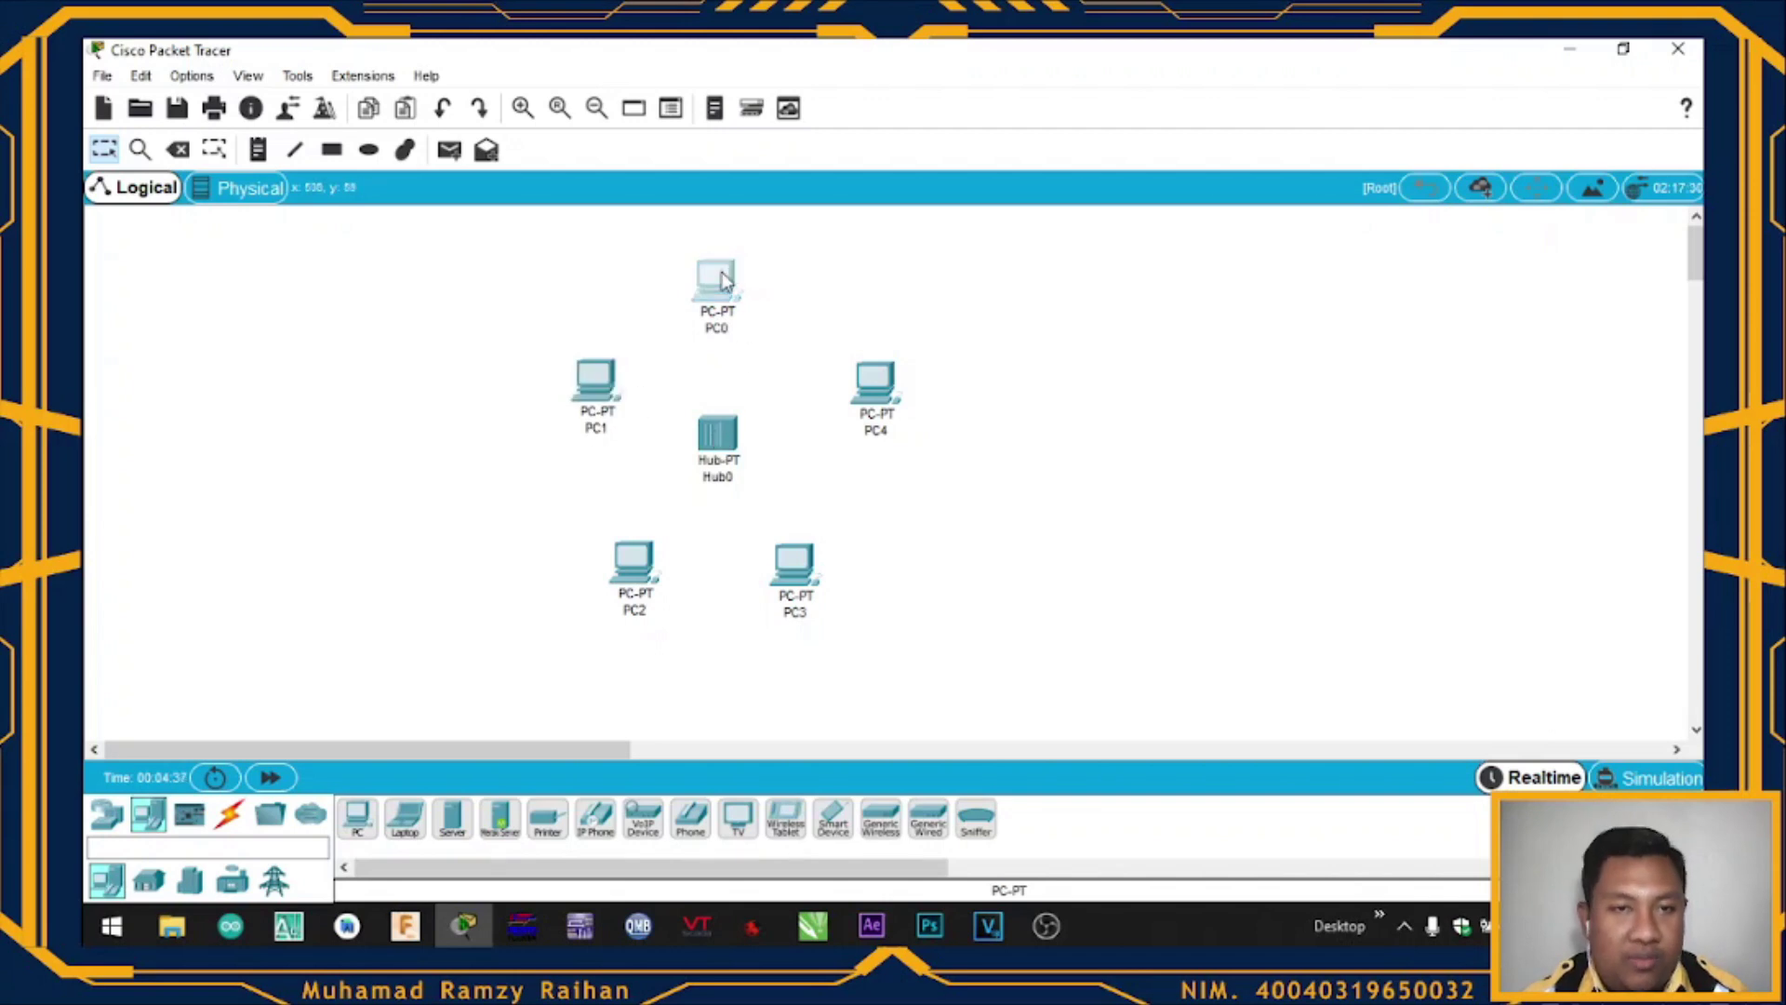
{"action": "left_click_drag", "start_coordinate": [742, 297], "coordinate": [751, 298]}
{"action": "left_click", "coordinate": [714, 418]}
{"action": "left_click_drag", "start_coordinate": [714, 418], "coordinate": [721, 420]}
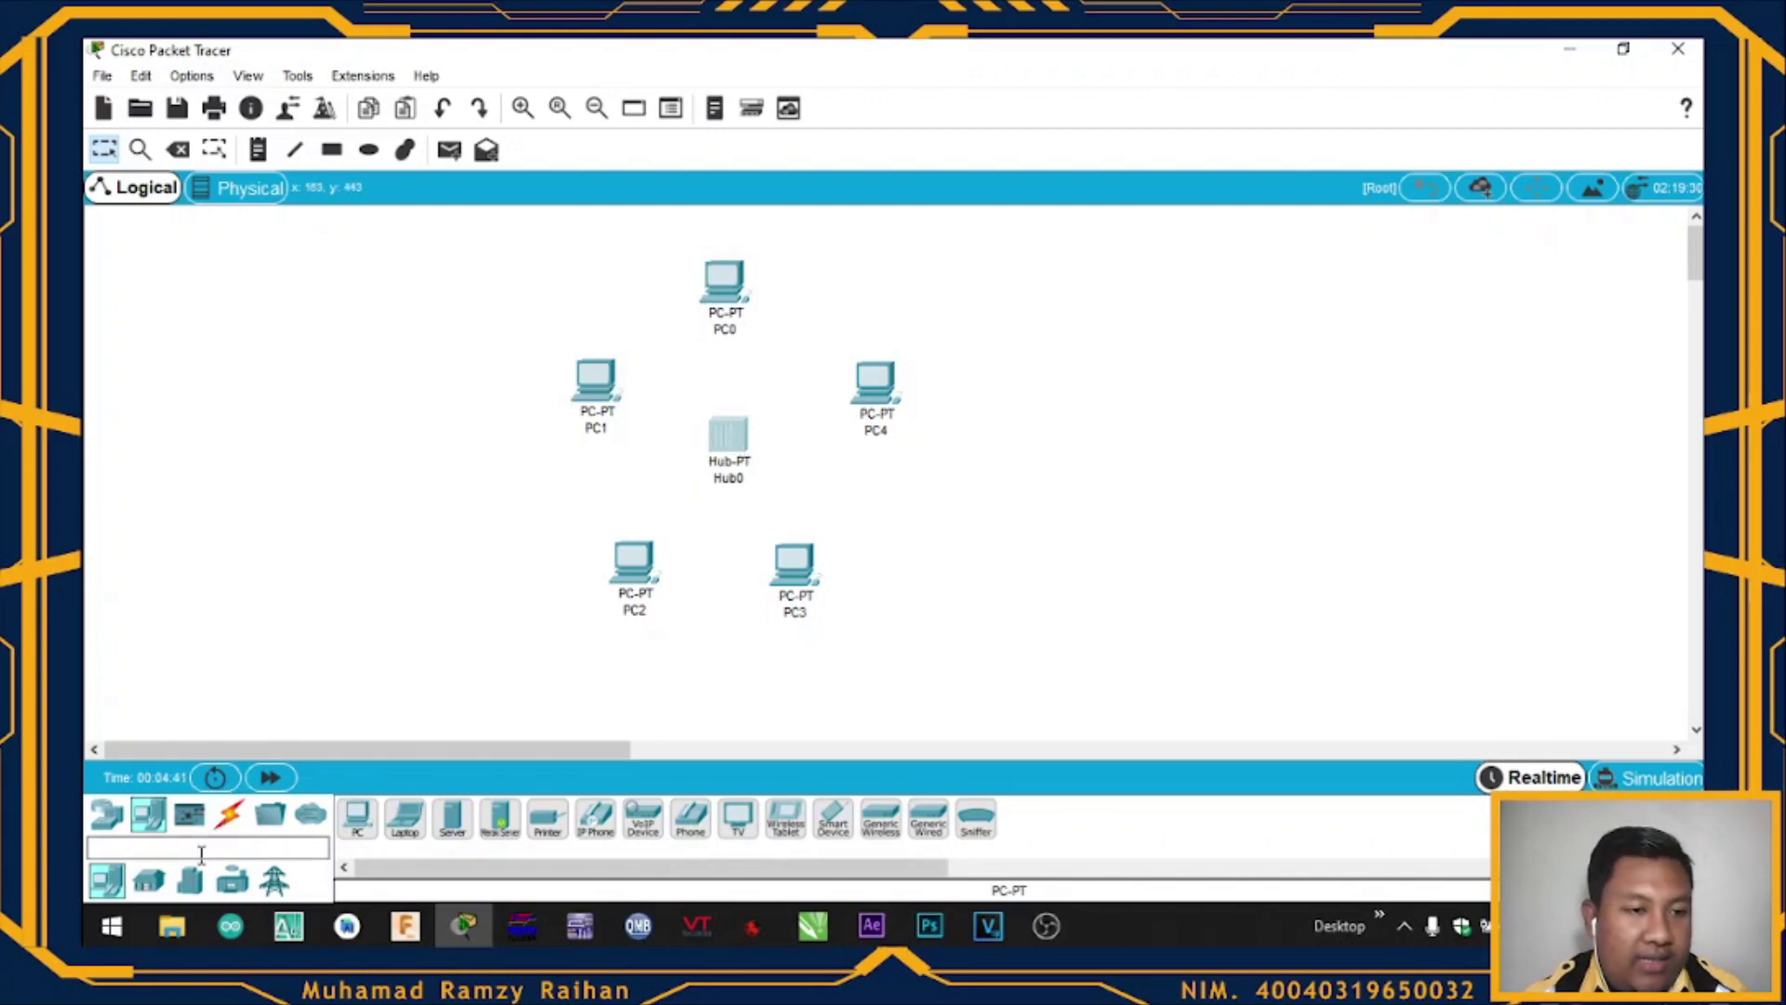
Connect PC0's FastEthernet0 to the hub's FastEthernet0 with a Copper Straight-Through cable, dismissing the CCleaner notification.
{"action": "left_click", "coordinate": [232, 816]}
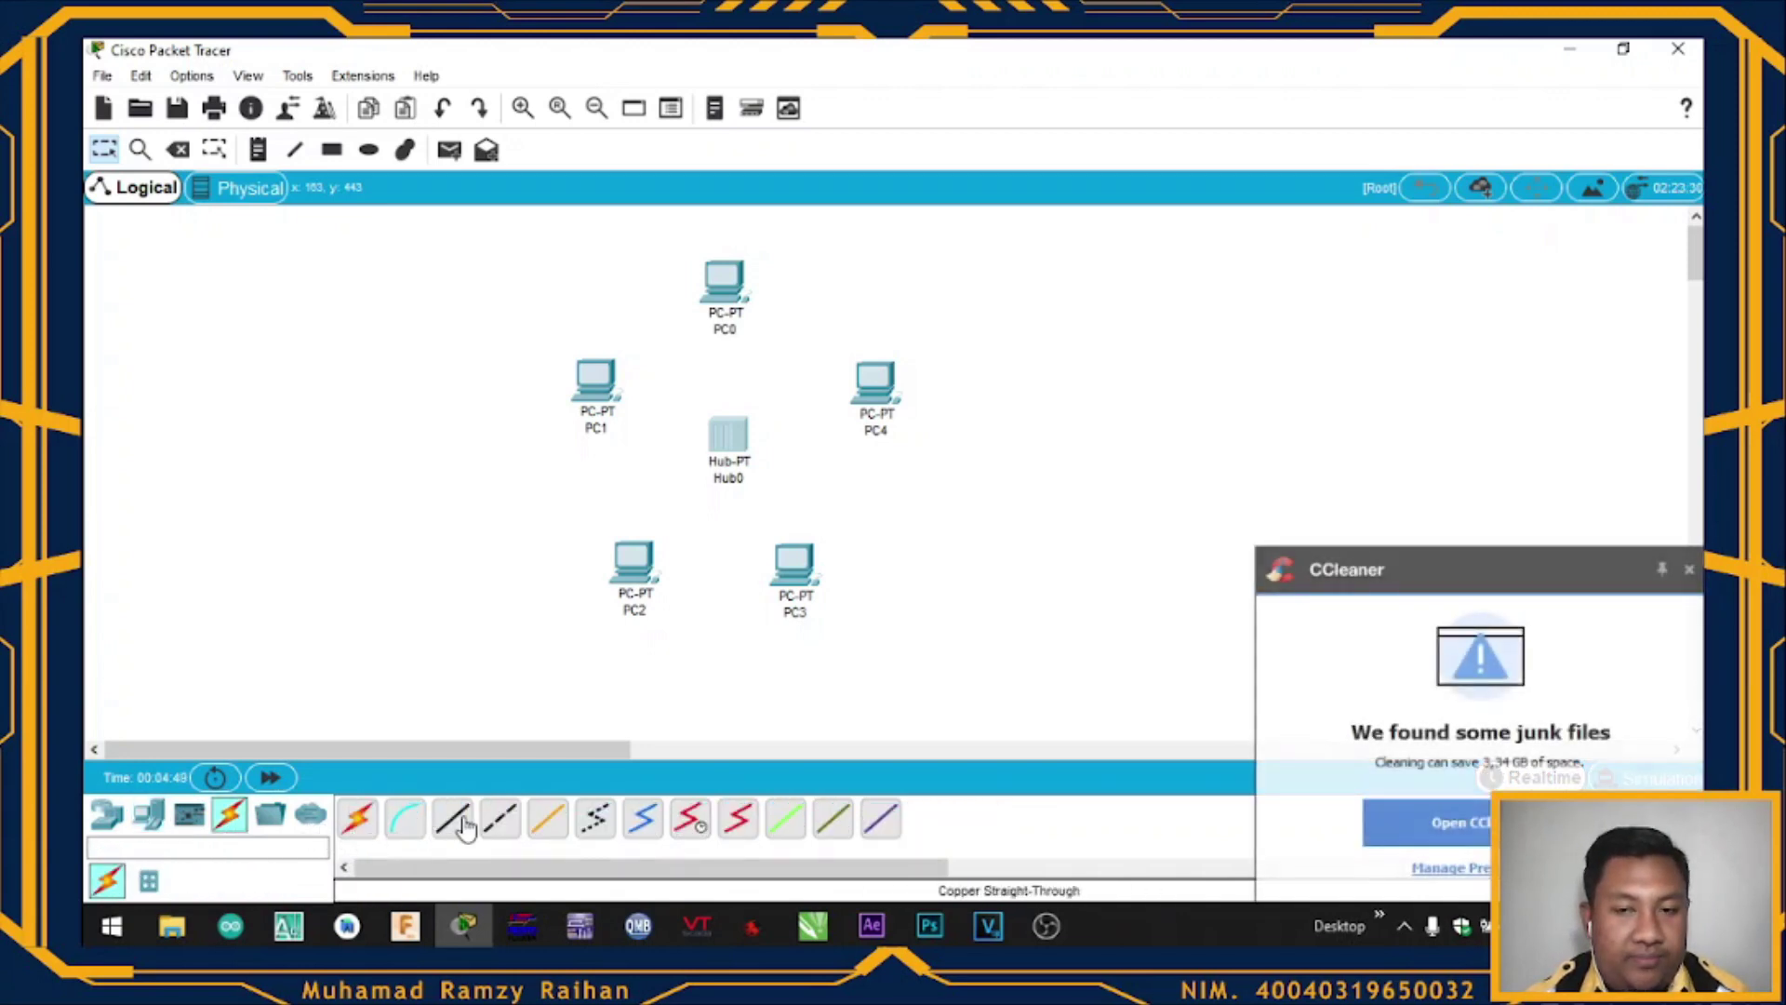
{"action": "left_click", "coordinate": [1690, 569]}
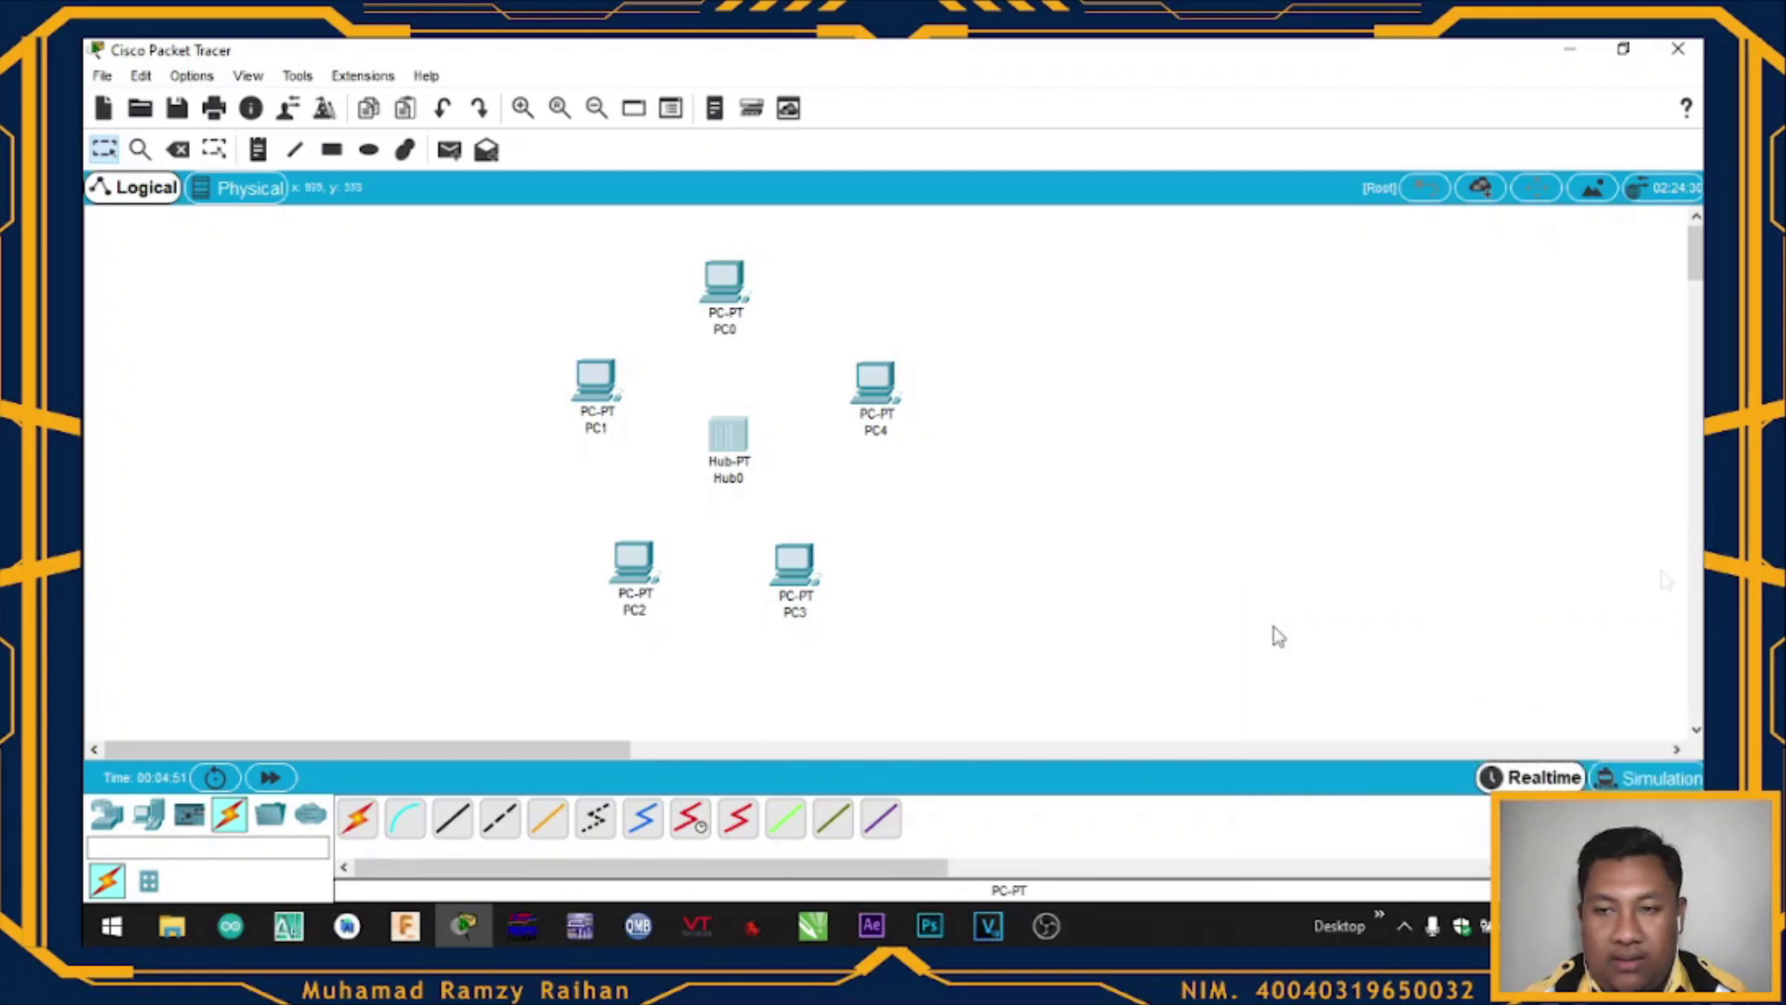
{"action": "left_click", "coordinate": [453, 820]}
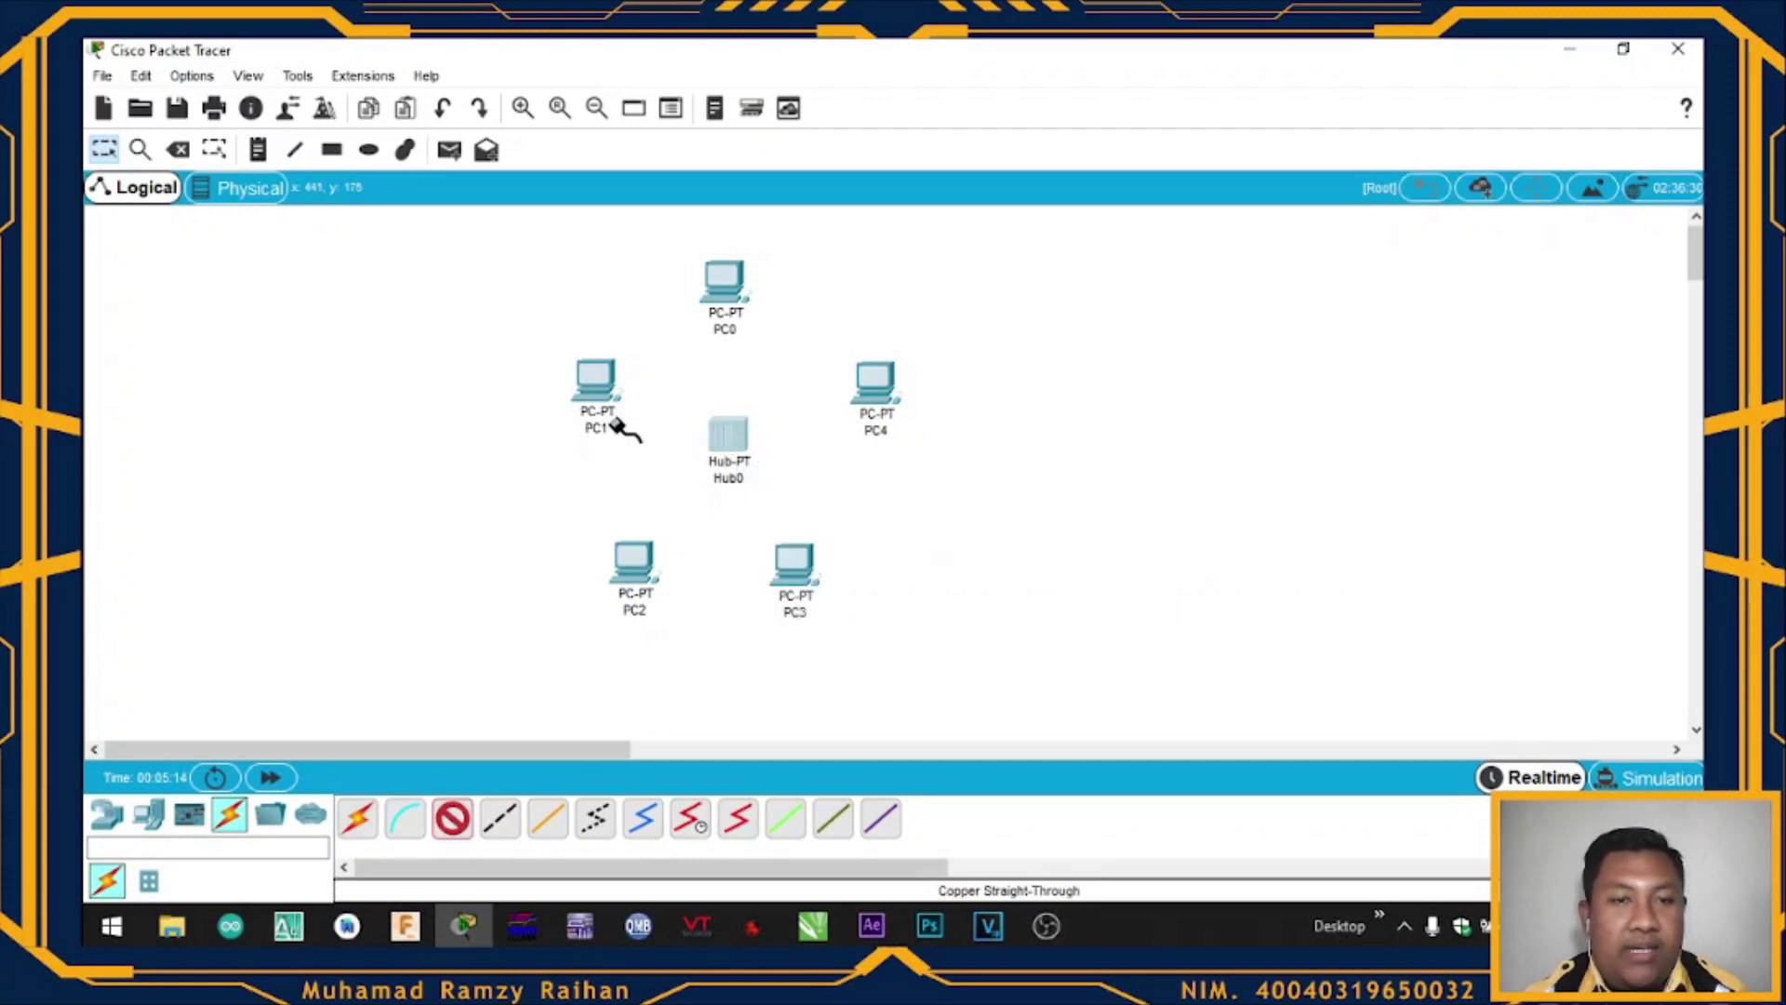
{"action": "left_click", "coordinate": [721, 284]}
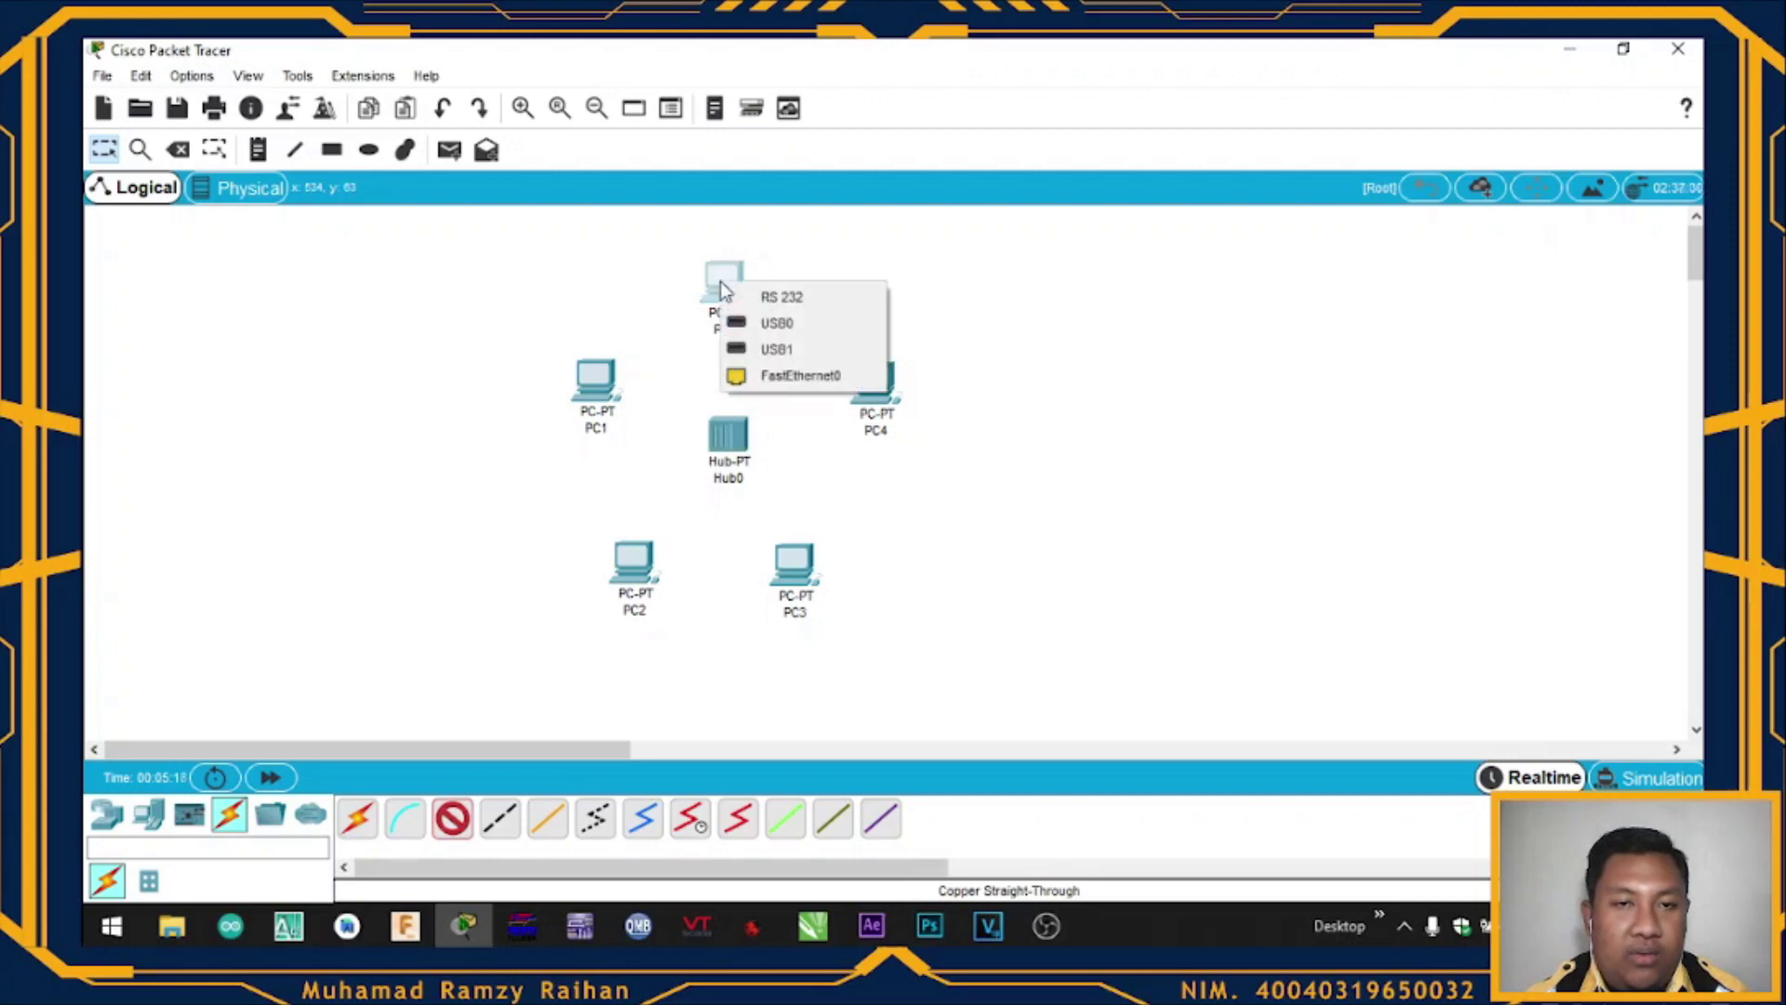
{"action": "left_click", "coordinate": [772, 373]}
{"action": "left_click", "coordinate": [735, 437]}
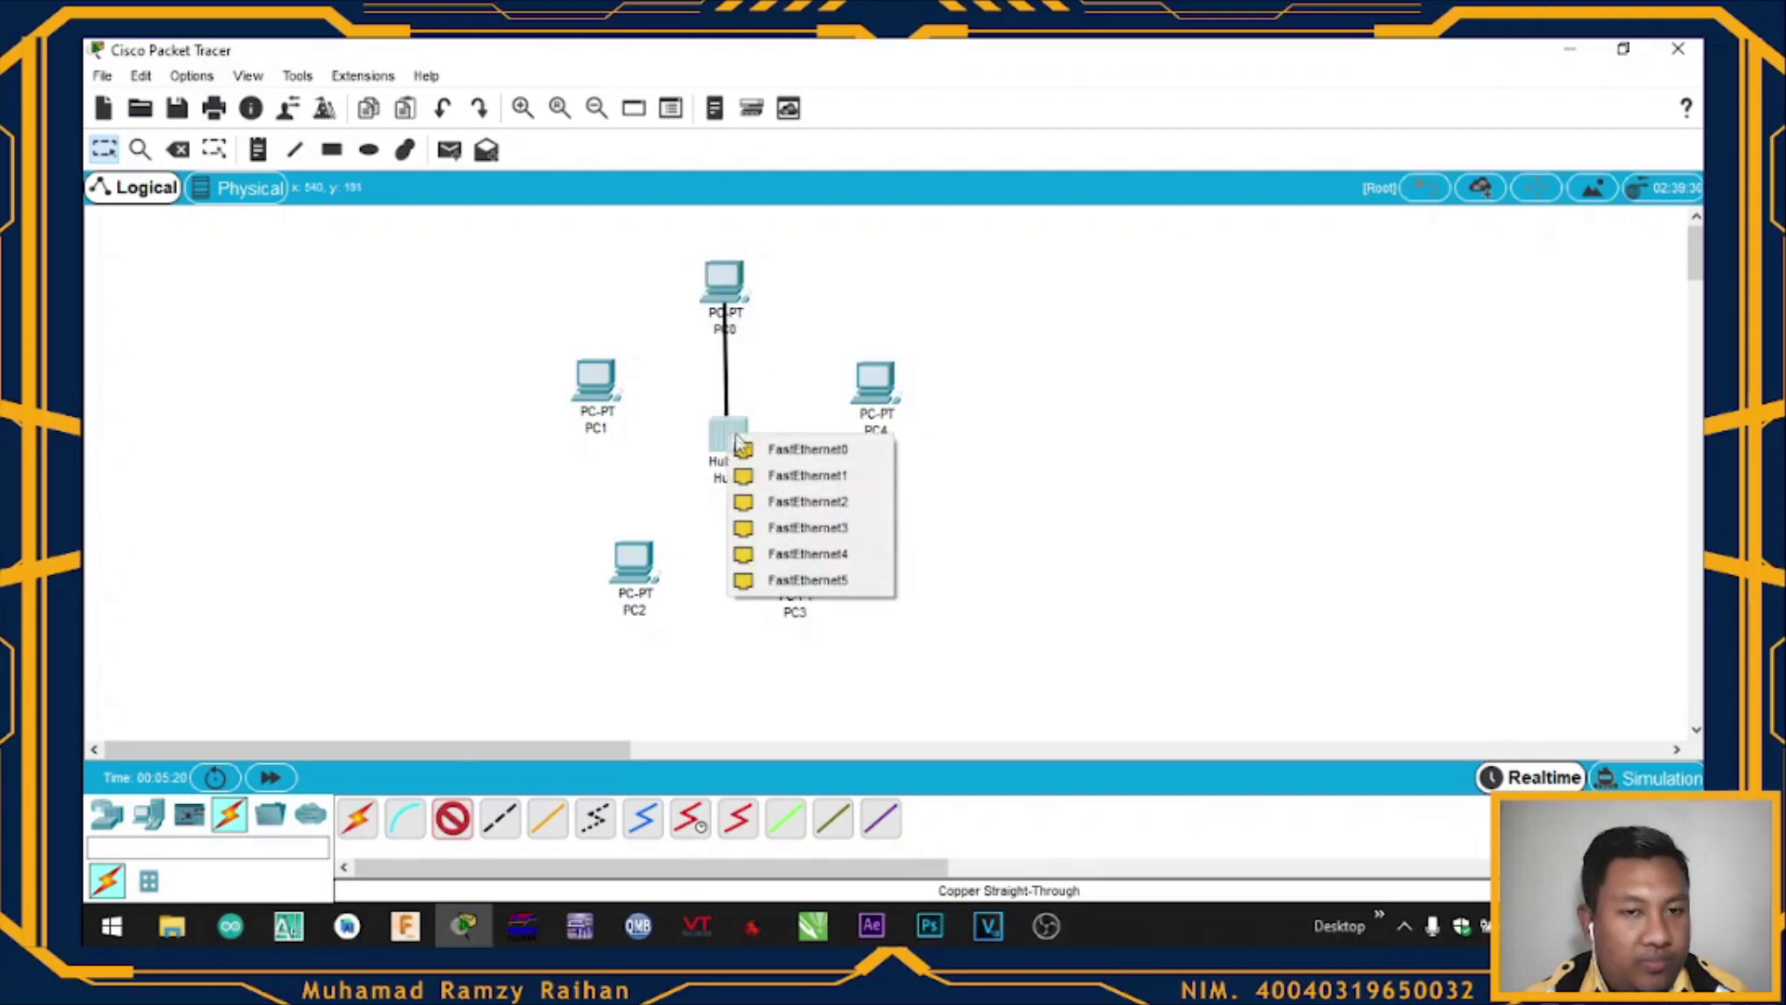
{"action": "left_click", "coordinate": [757, 448]}
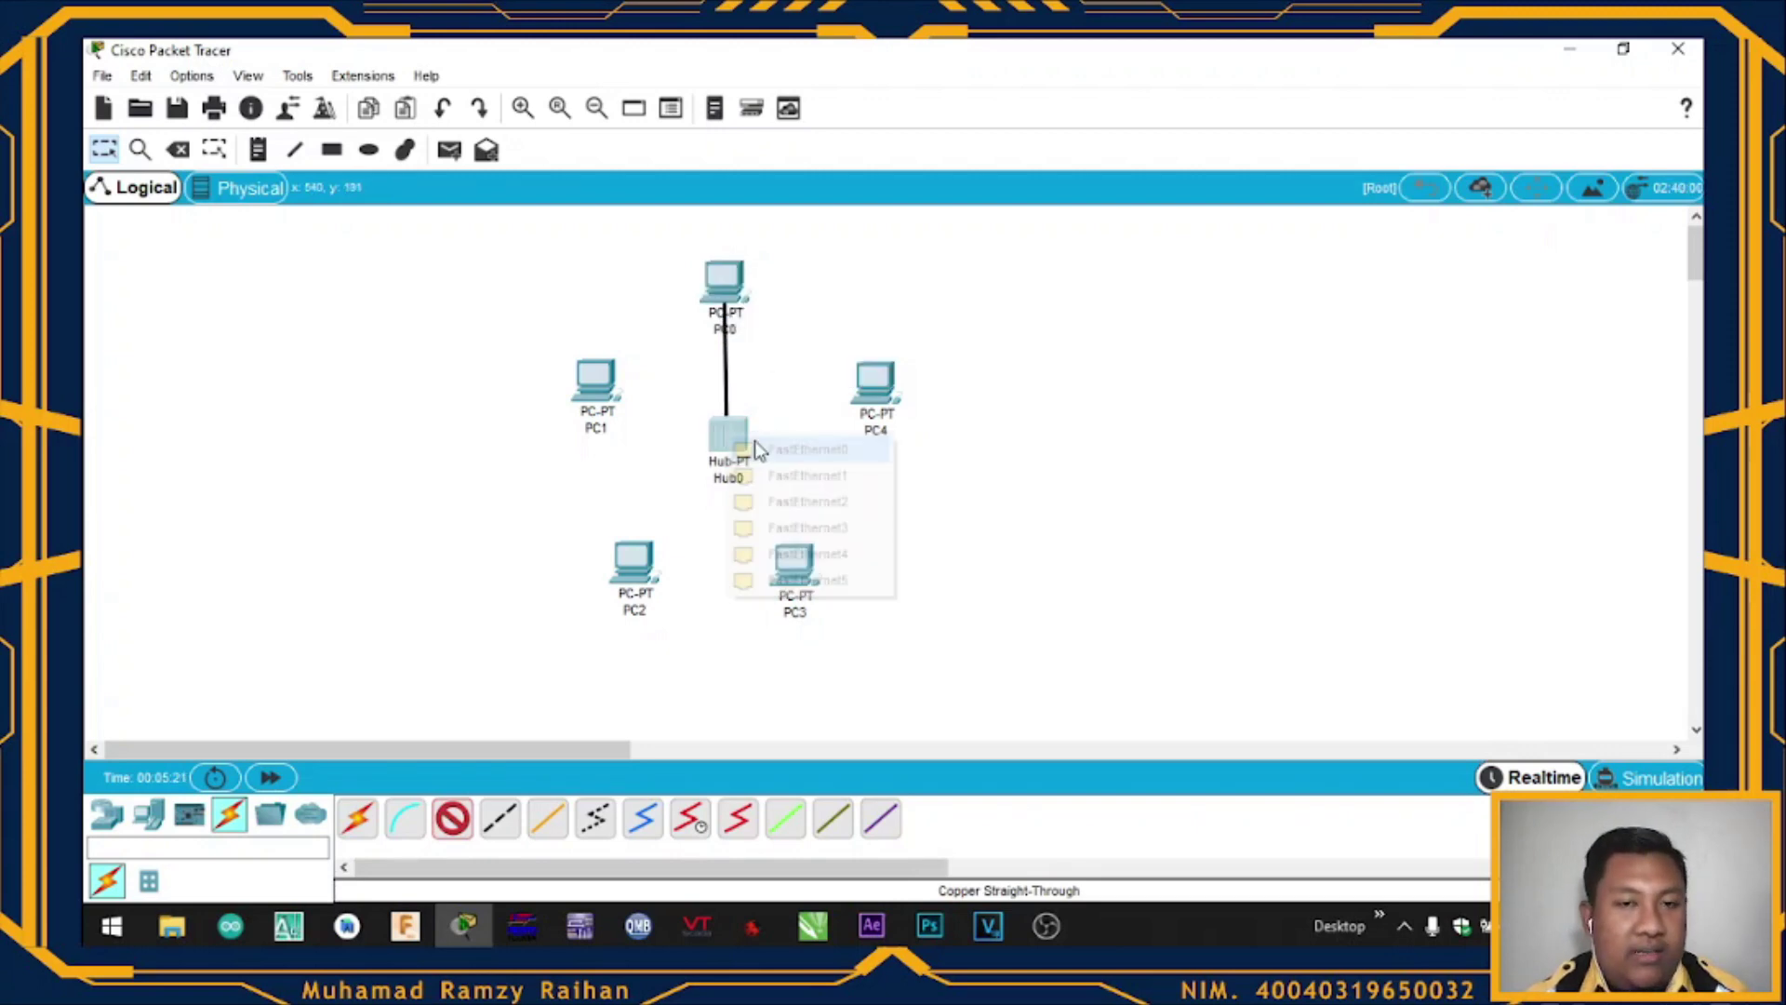
Connect PC1's FastEthernet0 to the hub's FastEthernet1 with a Copper Straight-Through cable.
{"action": "left_click", "coordinate": [612, 390]}
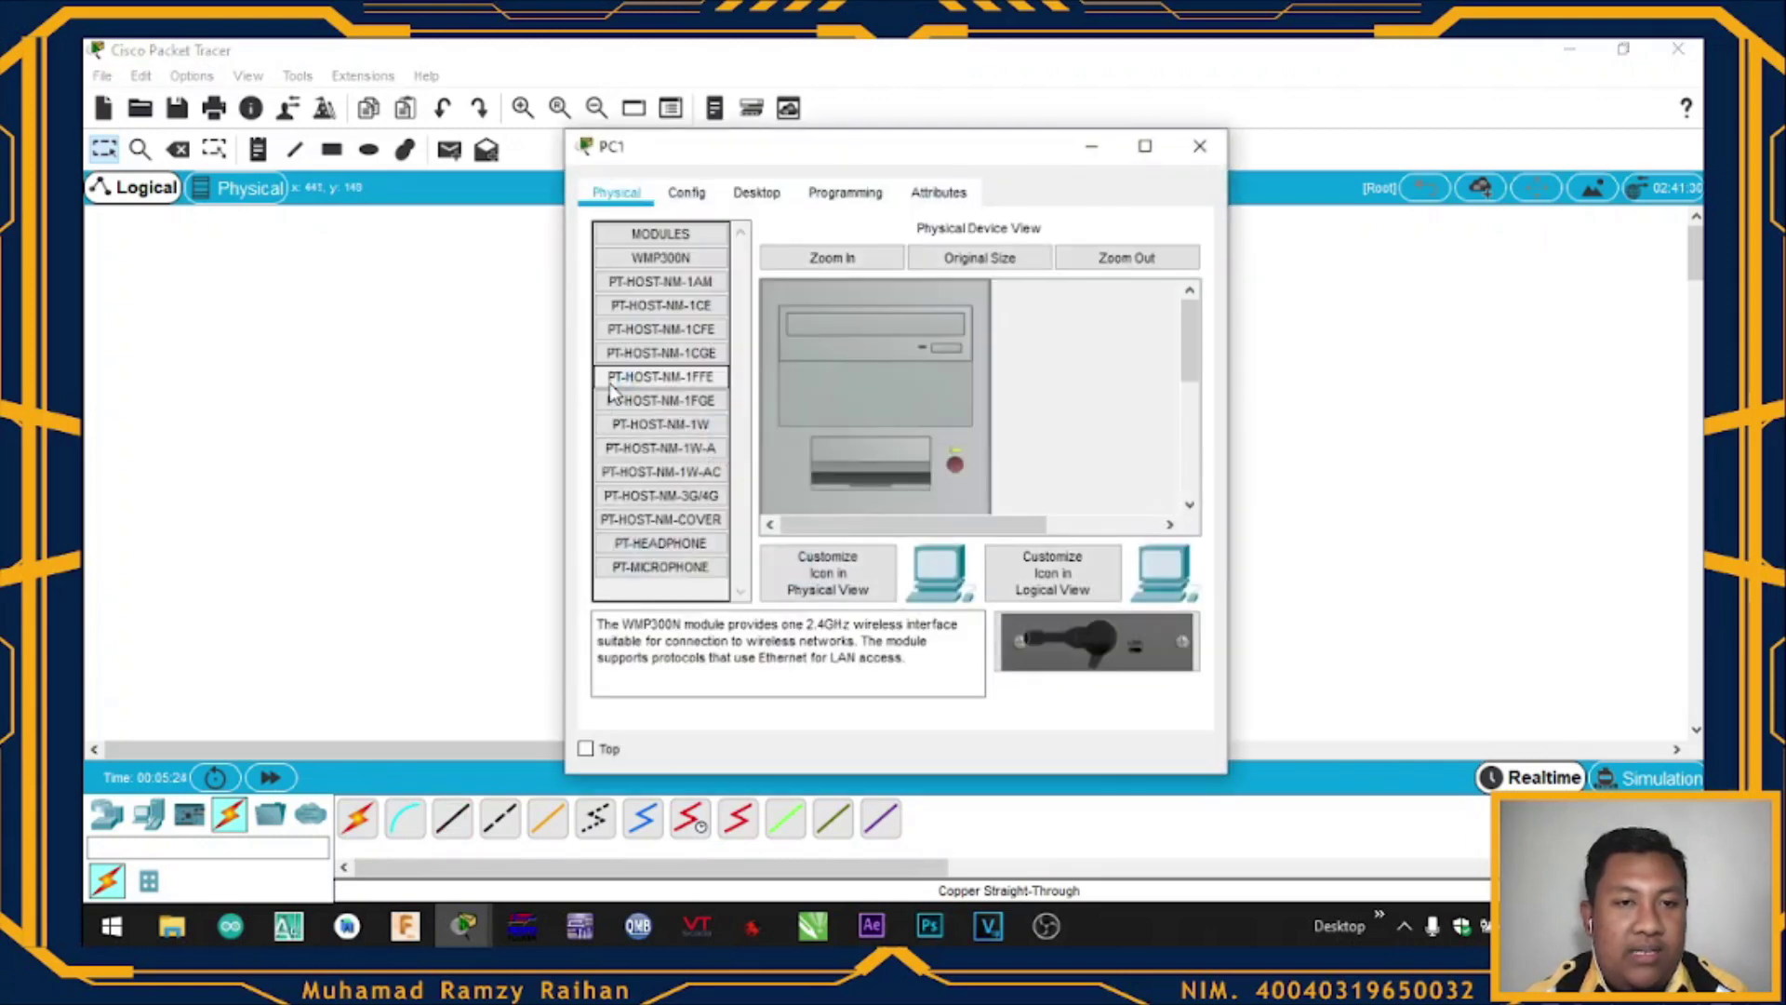
{"action": "left_click", "coordinate": [1200, 146]}
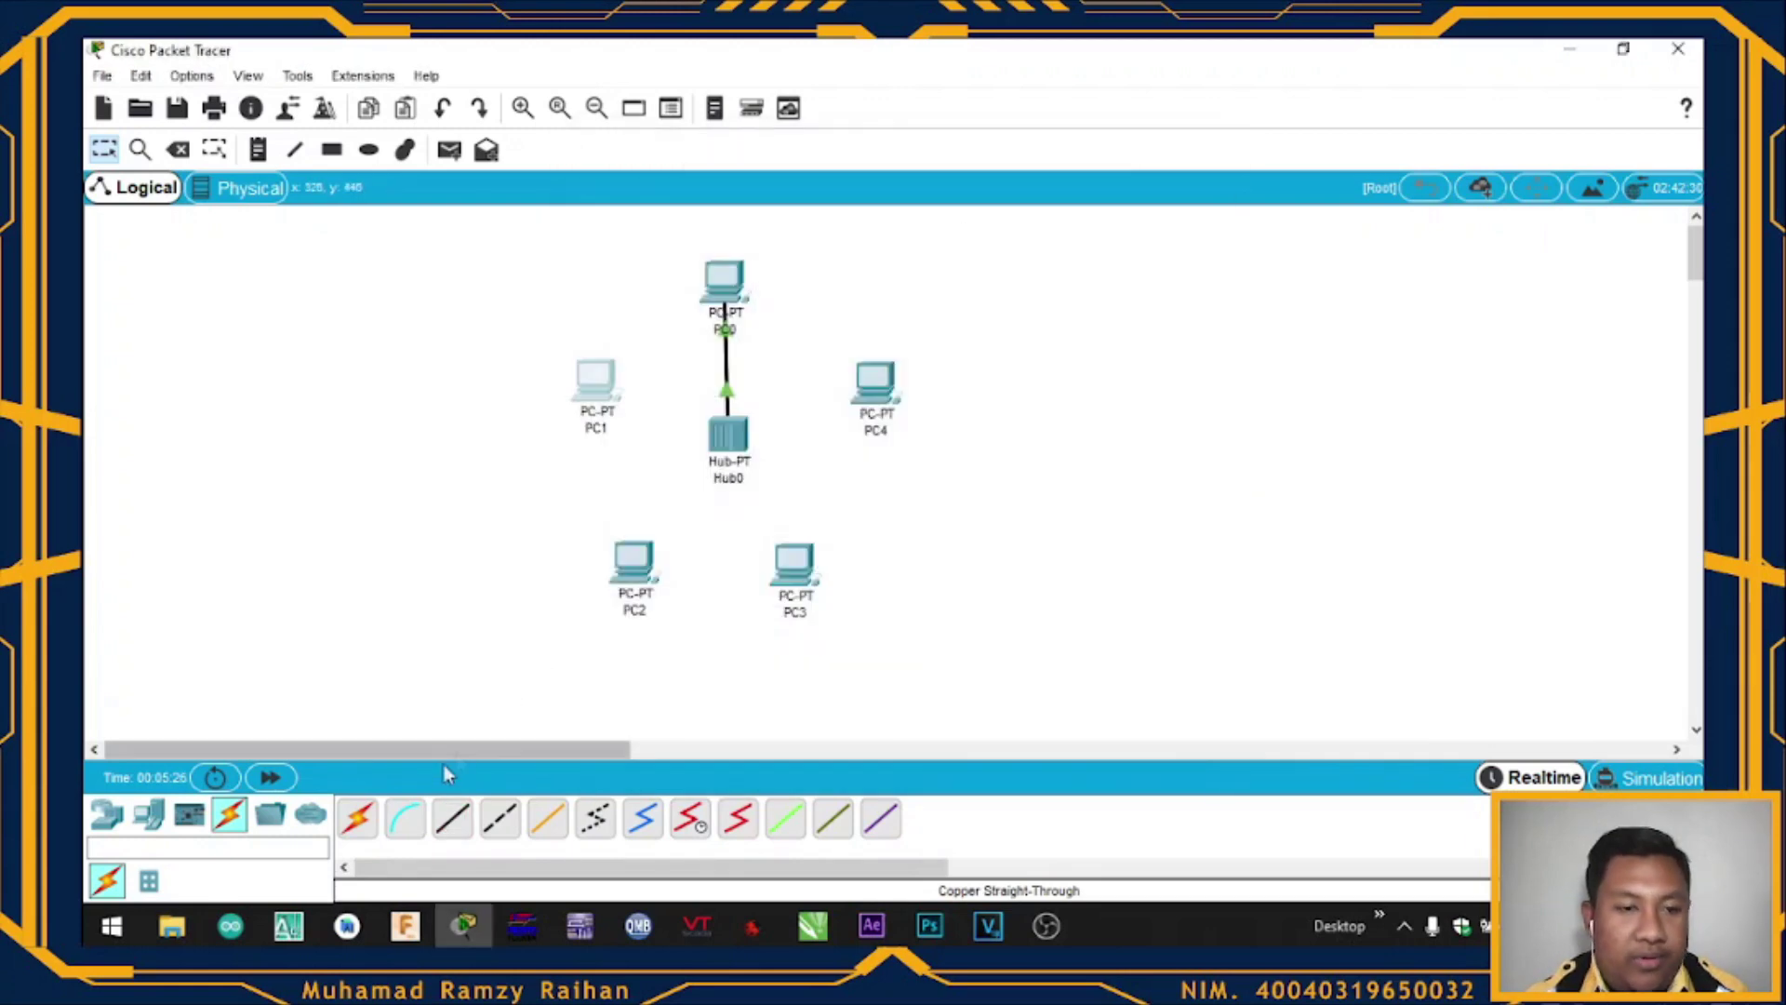
{"action": "left_click", "coordinate": [451, 818]}
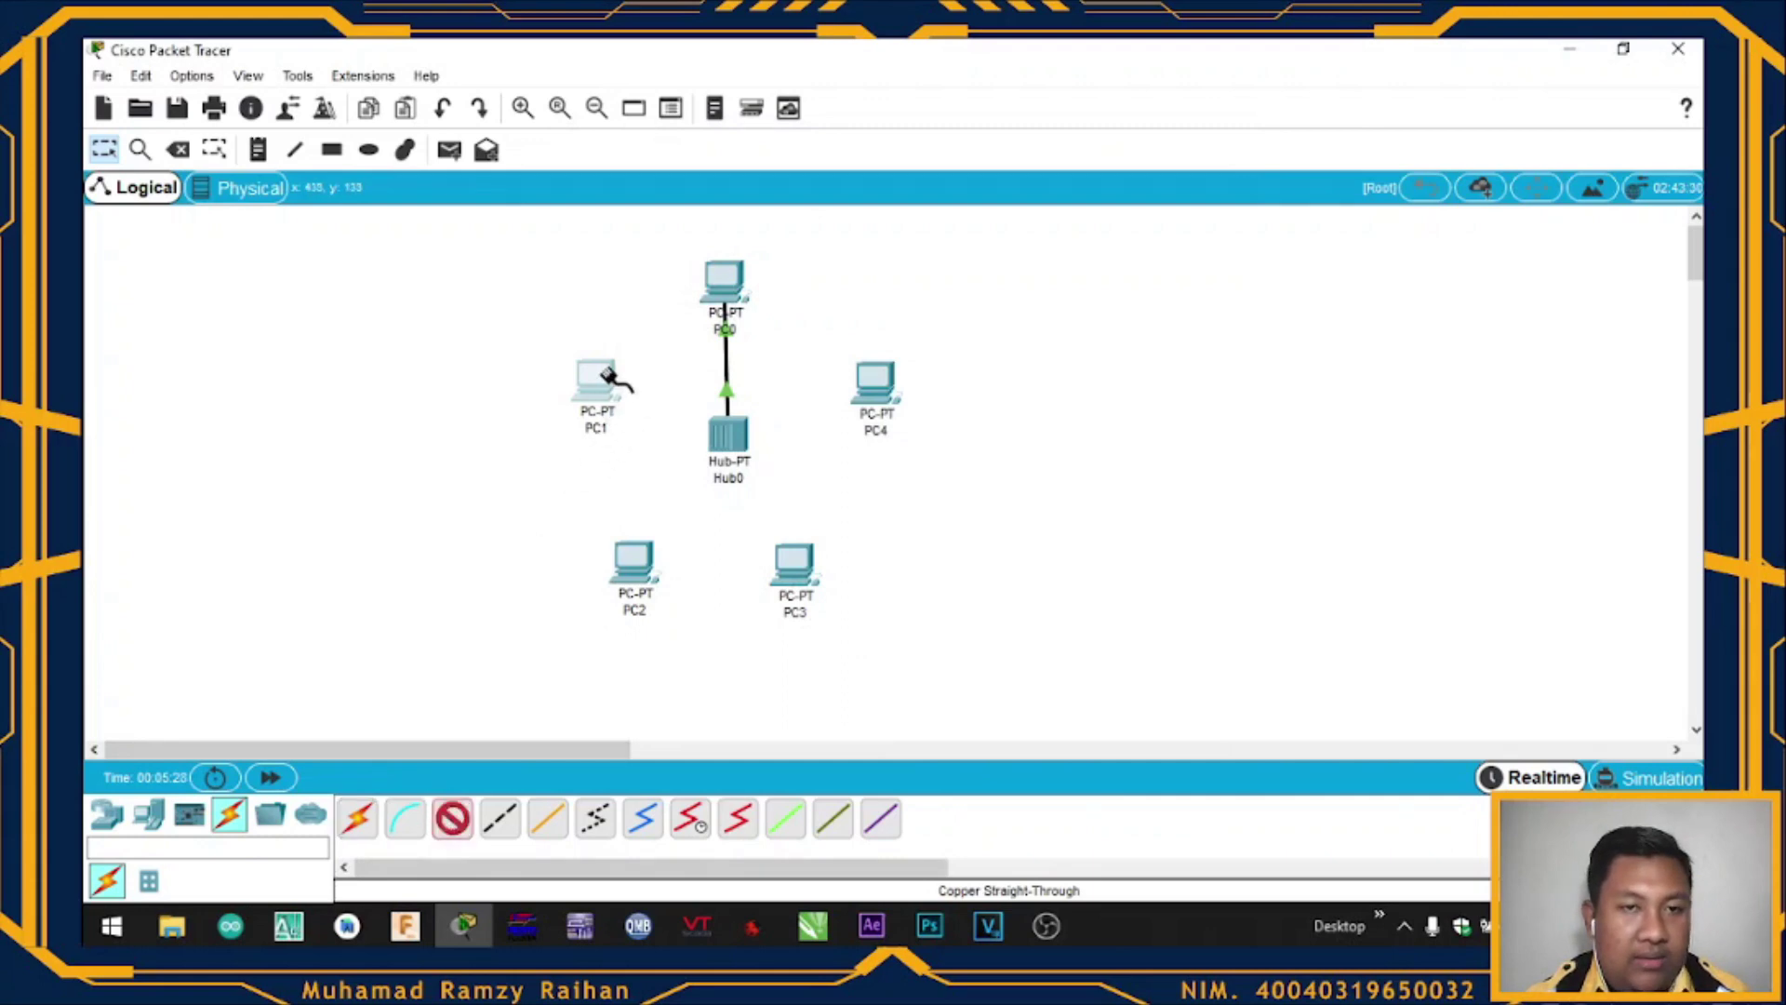
{"action": "left_click", "coordinate": [602, 372]}
{"action": "left_click", "coordinate": [651, 459]}
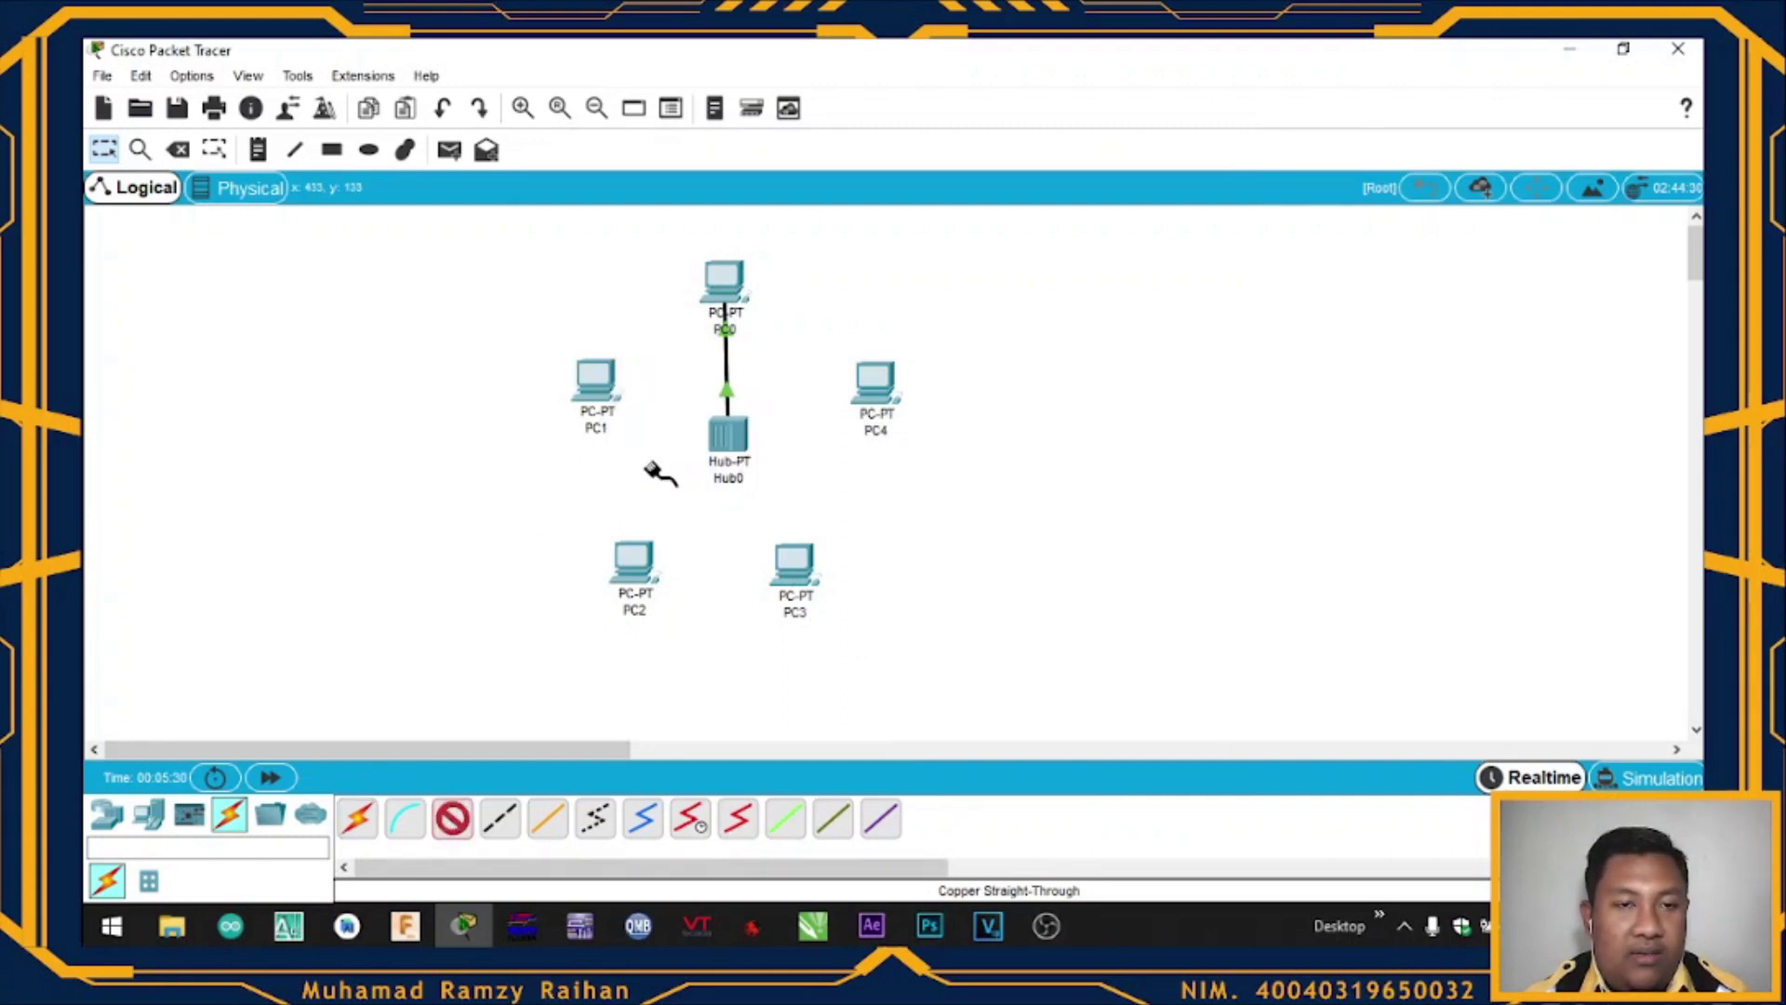
{"action": "left_click", "coordinate": [729, 439]}
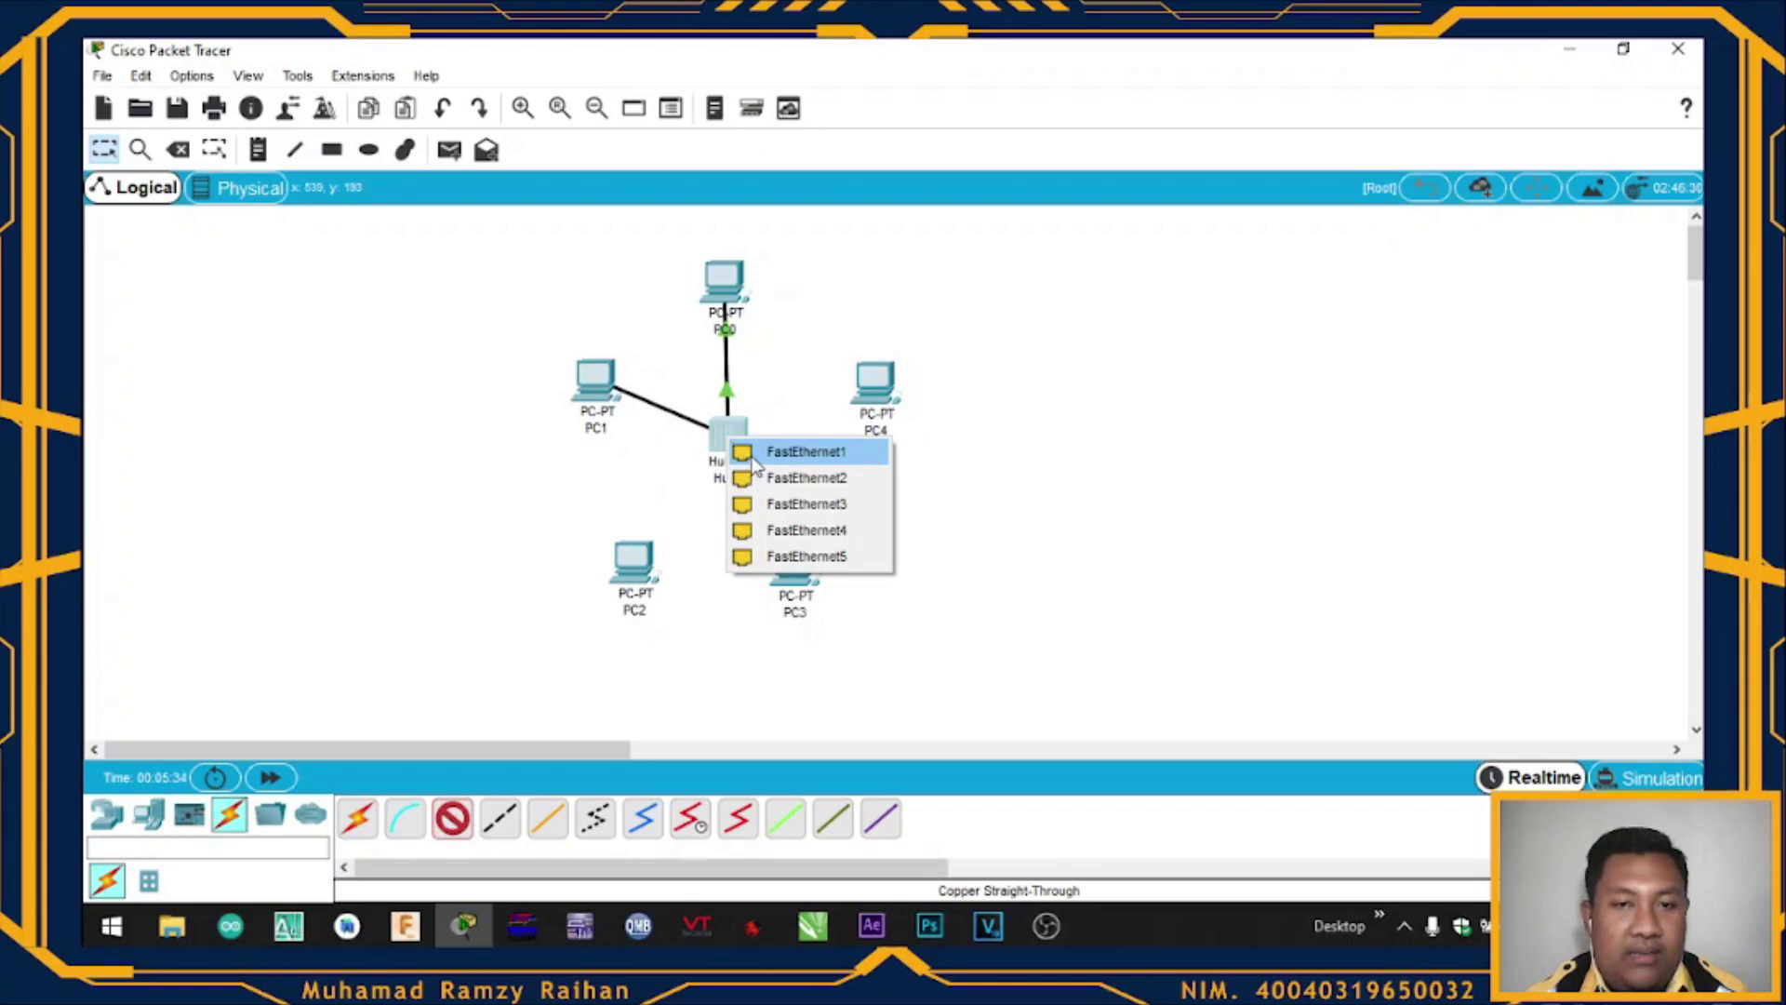
{"action": "left_click", "coordinate": [756, 455]}
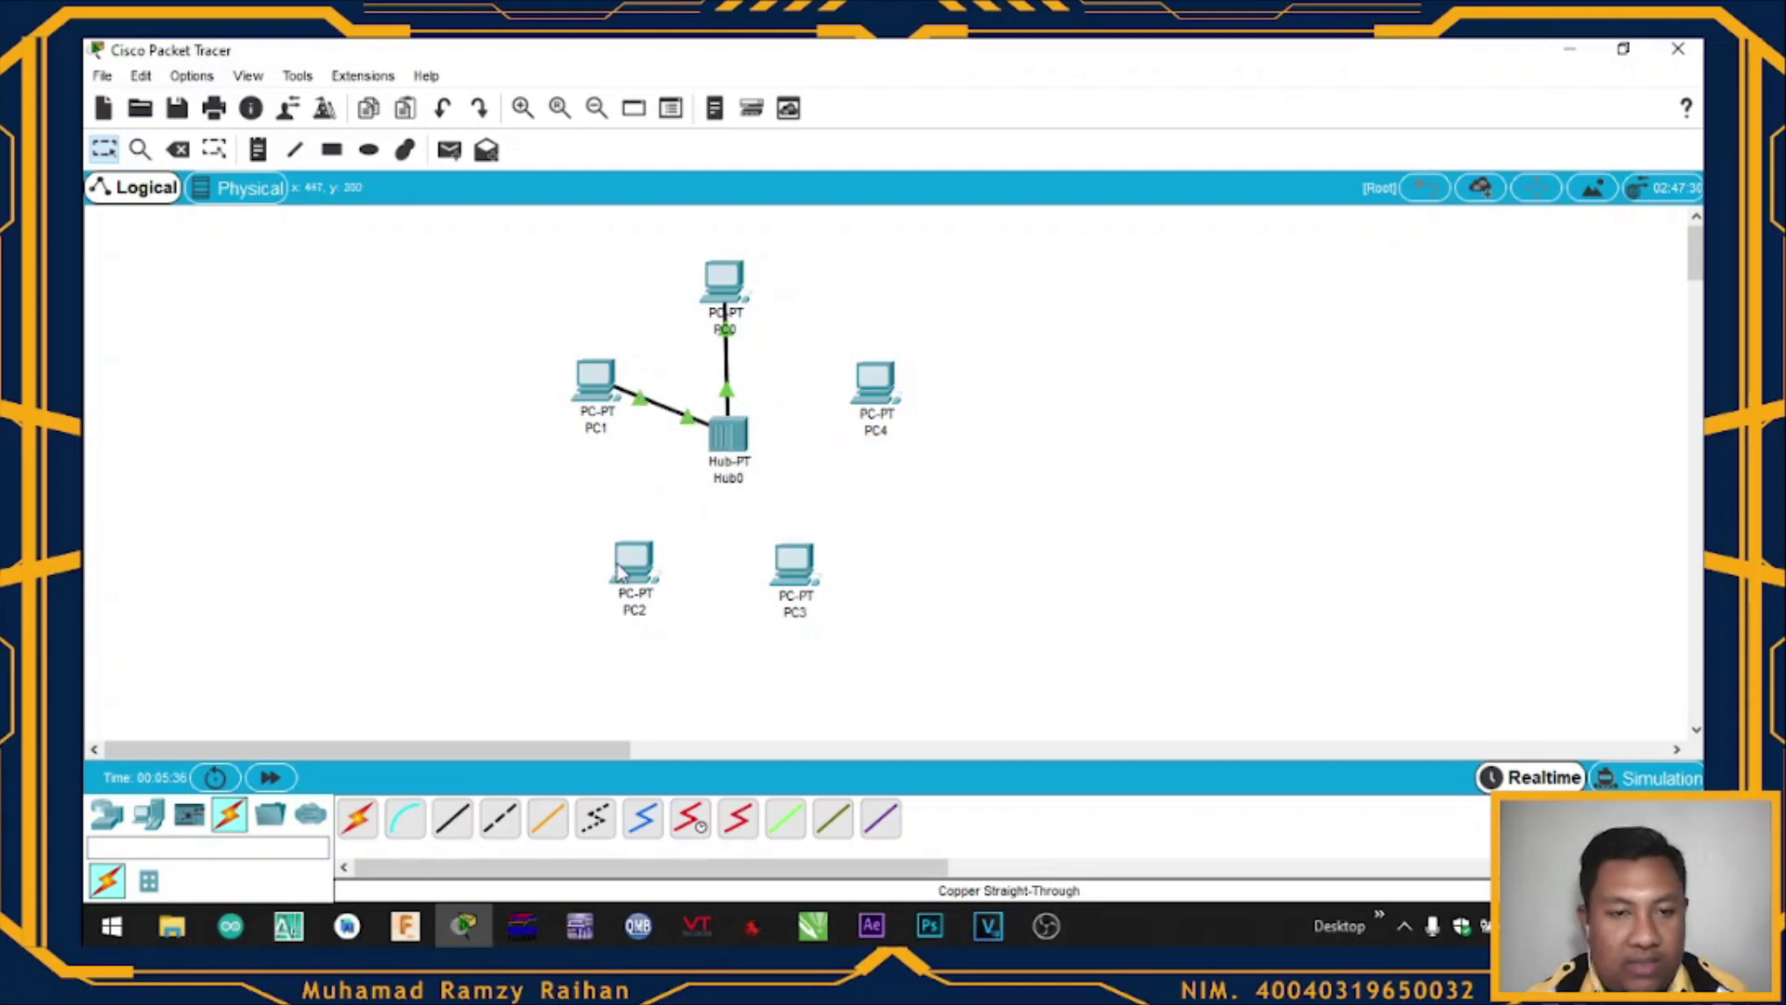
Connect PC2's FastEthernet0 to the hub's FastEthernet2 with a Copper Straight-Through cable.
{"action": "left_click", "coordinate": [452, 817]}
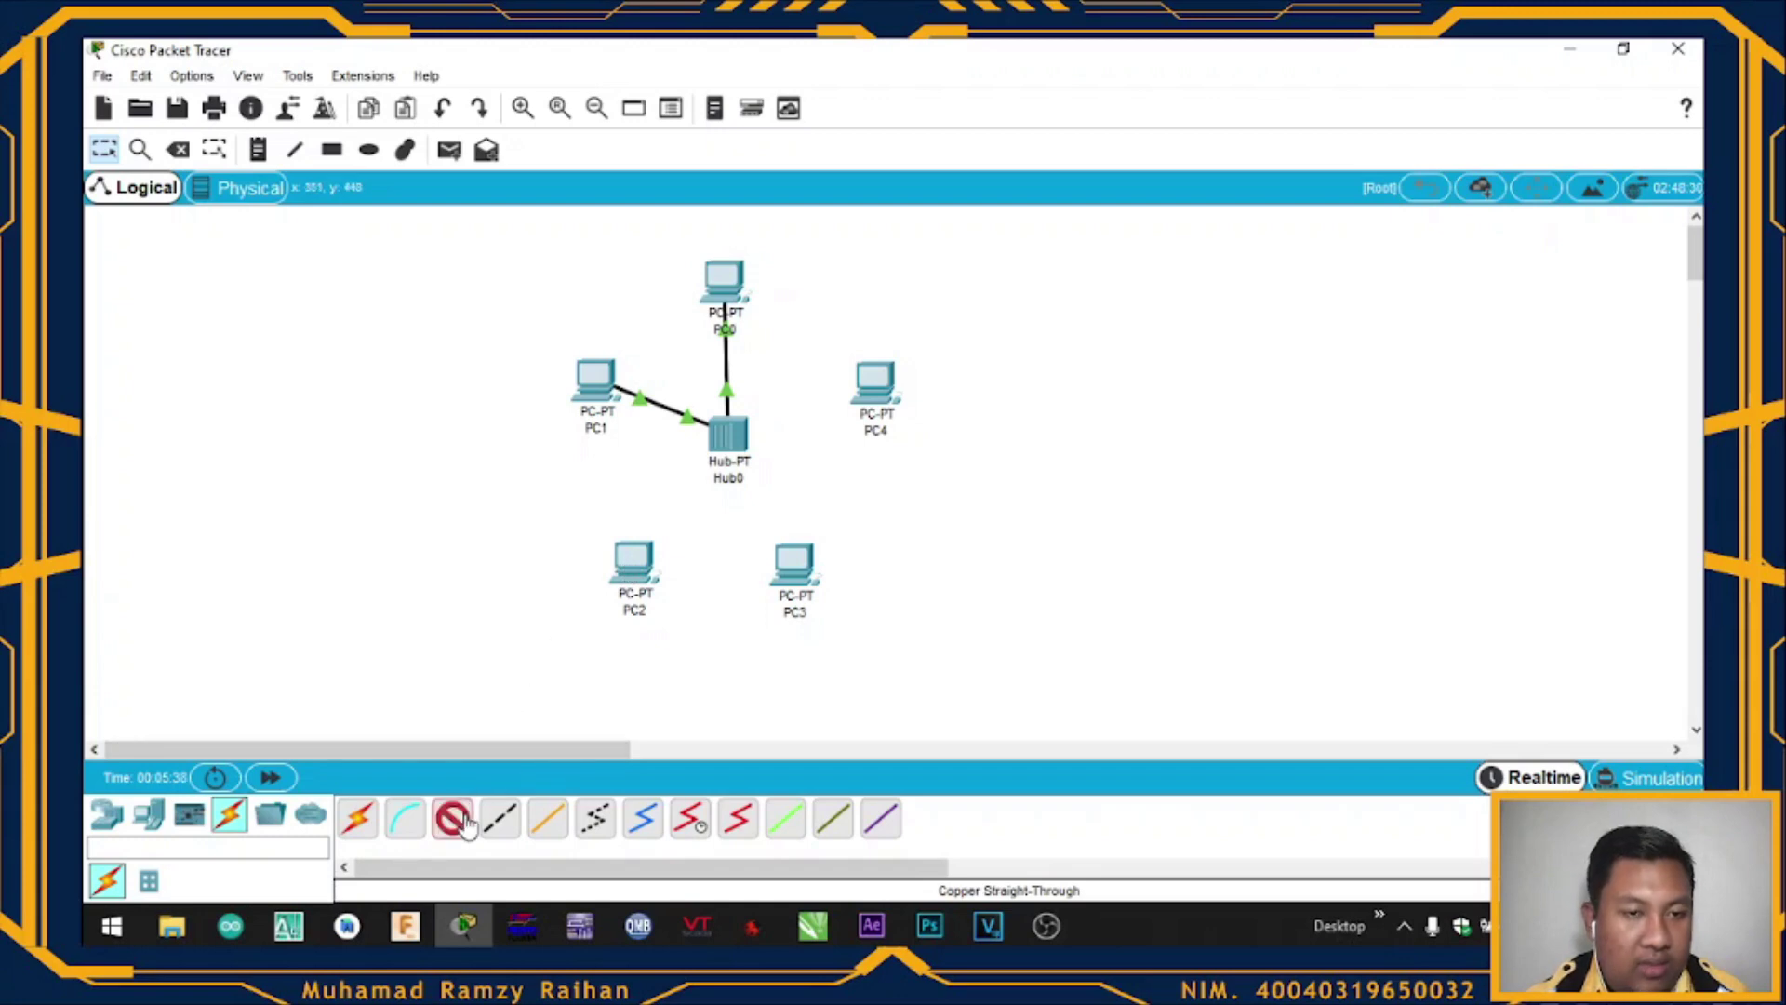
{"action": "left_click", "coordinate": [626, 555]}
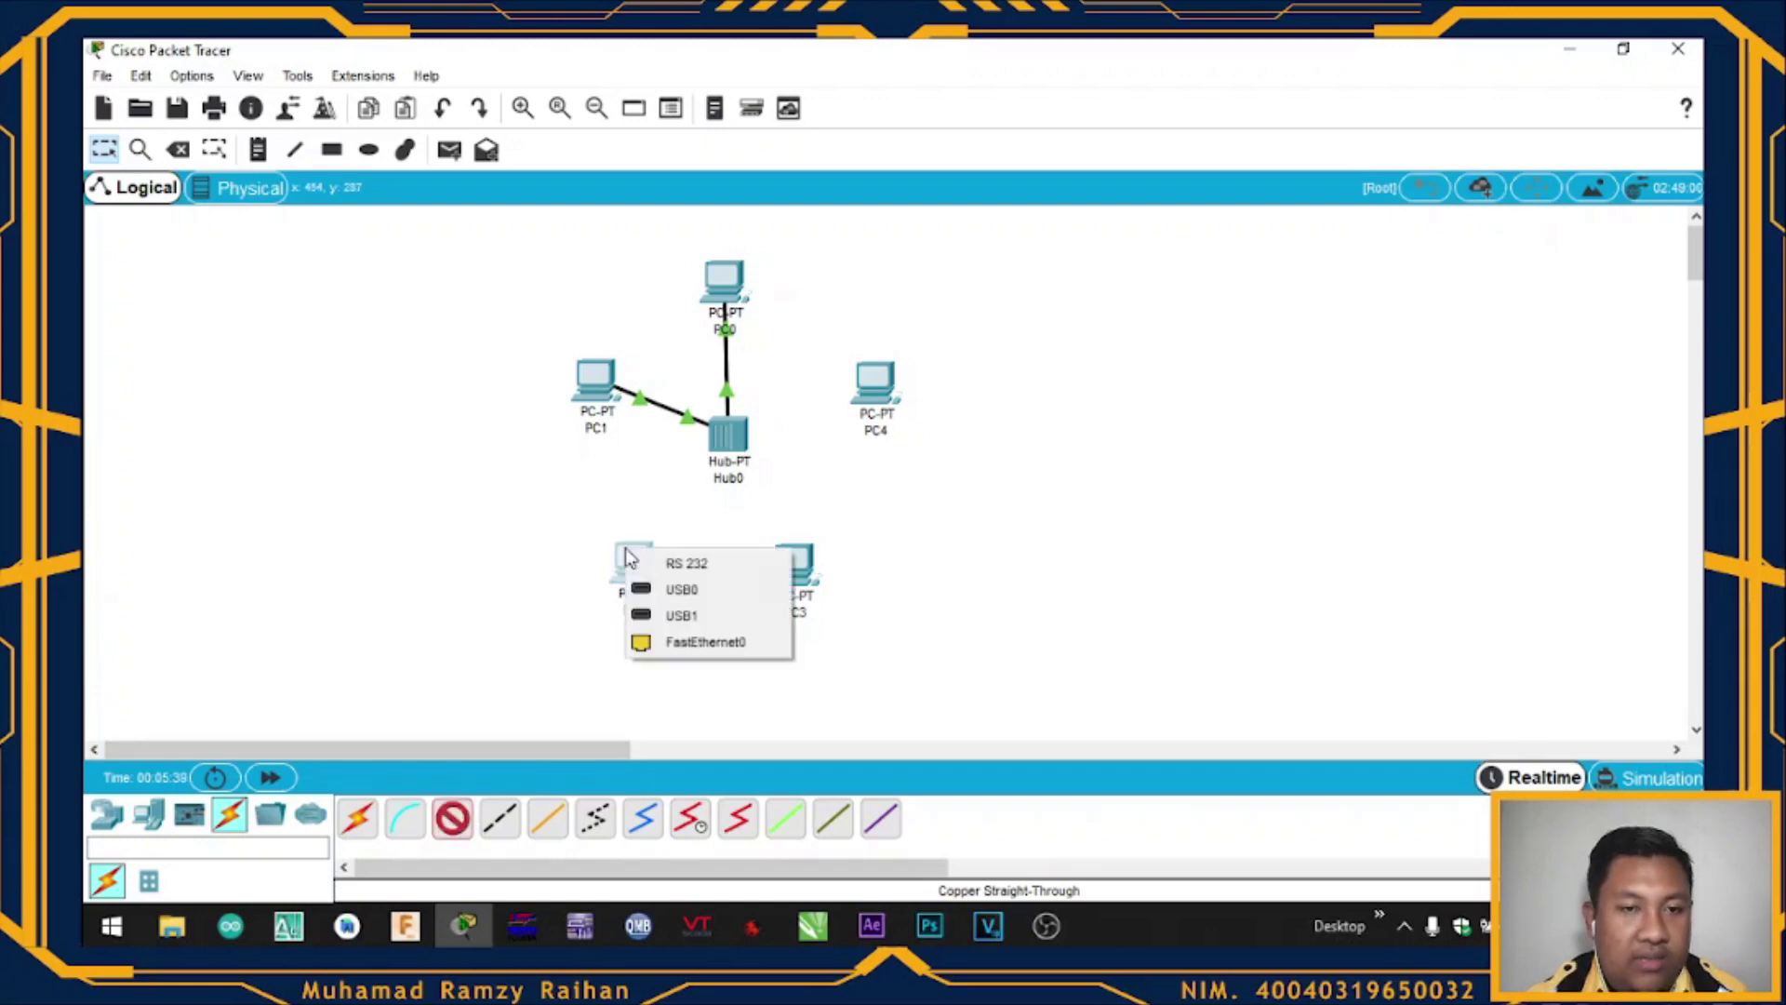
{"action": "left_click", "coordinate": [704, 641]}
{"action": "left_click", "coordinate": [730, 442]}
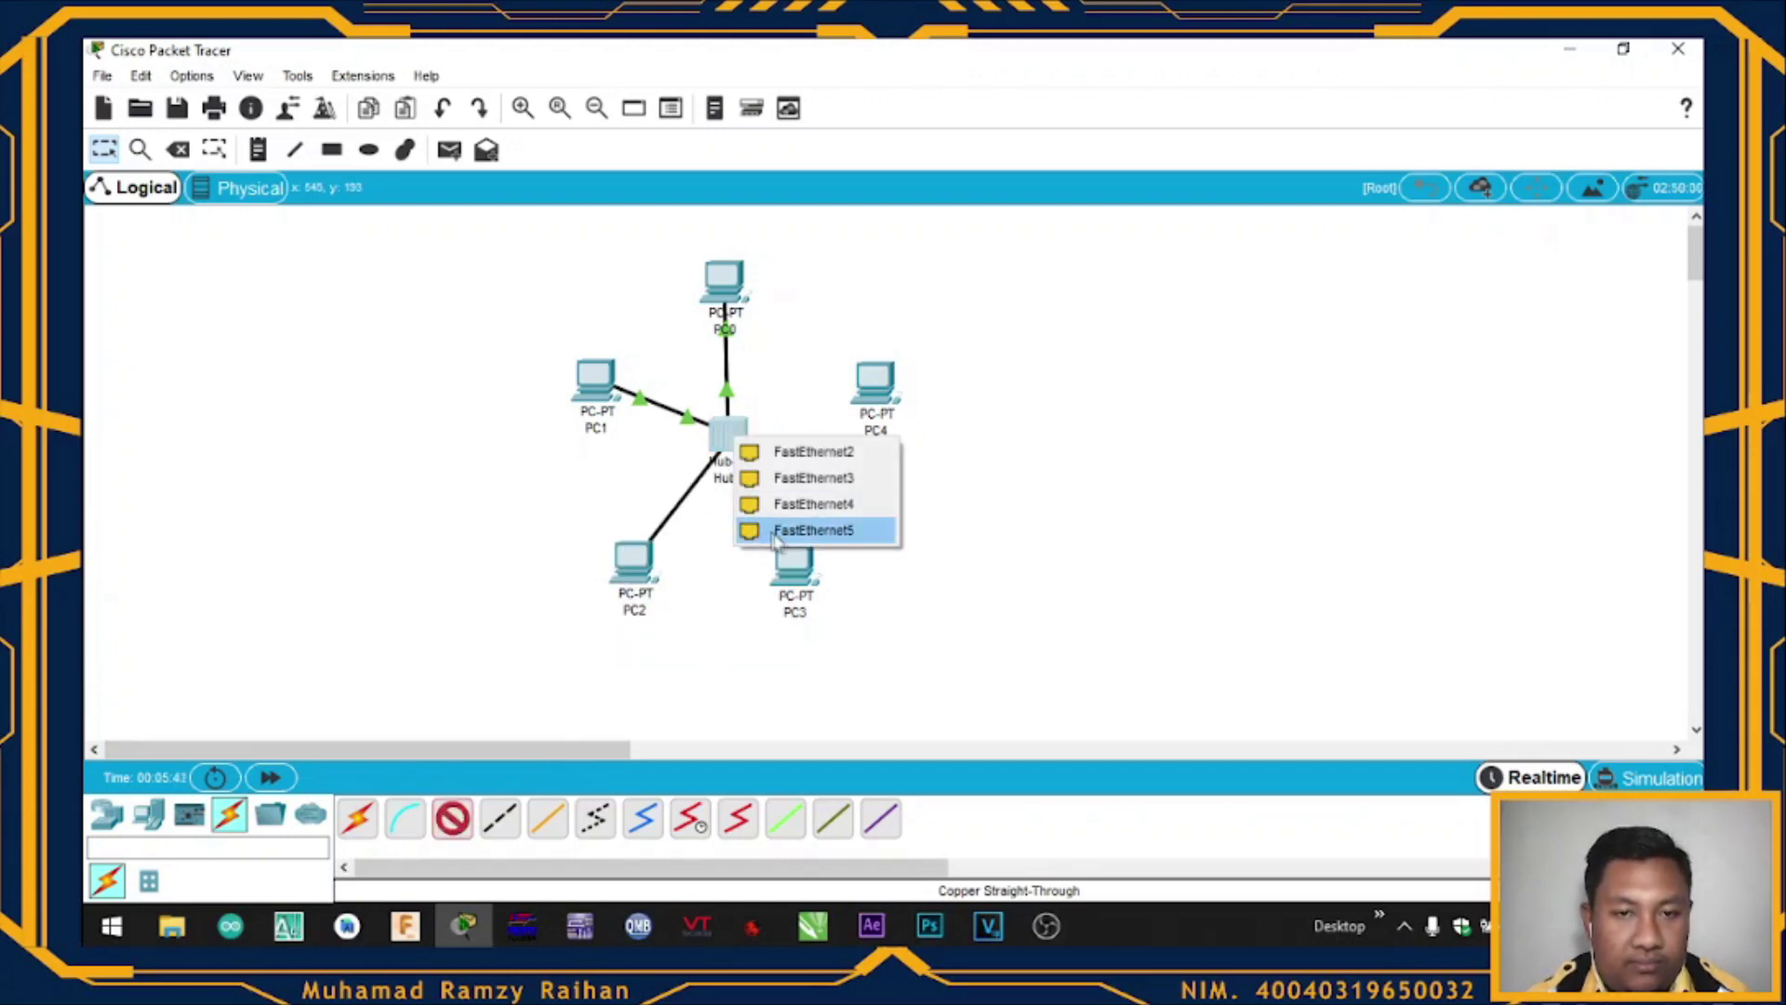
{"action": "left_click", "coordinate": [809, 452]}
Shift PC3 slightly and connect its FastEthernet0 to the hub's FastEthernet3 with a Copper Straight-Through cable.
{"action": "mouse_move", "coordinate": [806, 576]}
{"action": "left_mouse_down"}
{"action": "mouse_move", "coordinate": [791, 575]}
{"action": "mouse_move", "coordinate": [815, 562]}
{"action": "left_mouse_up"}
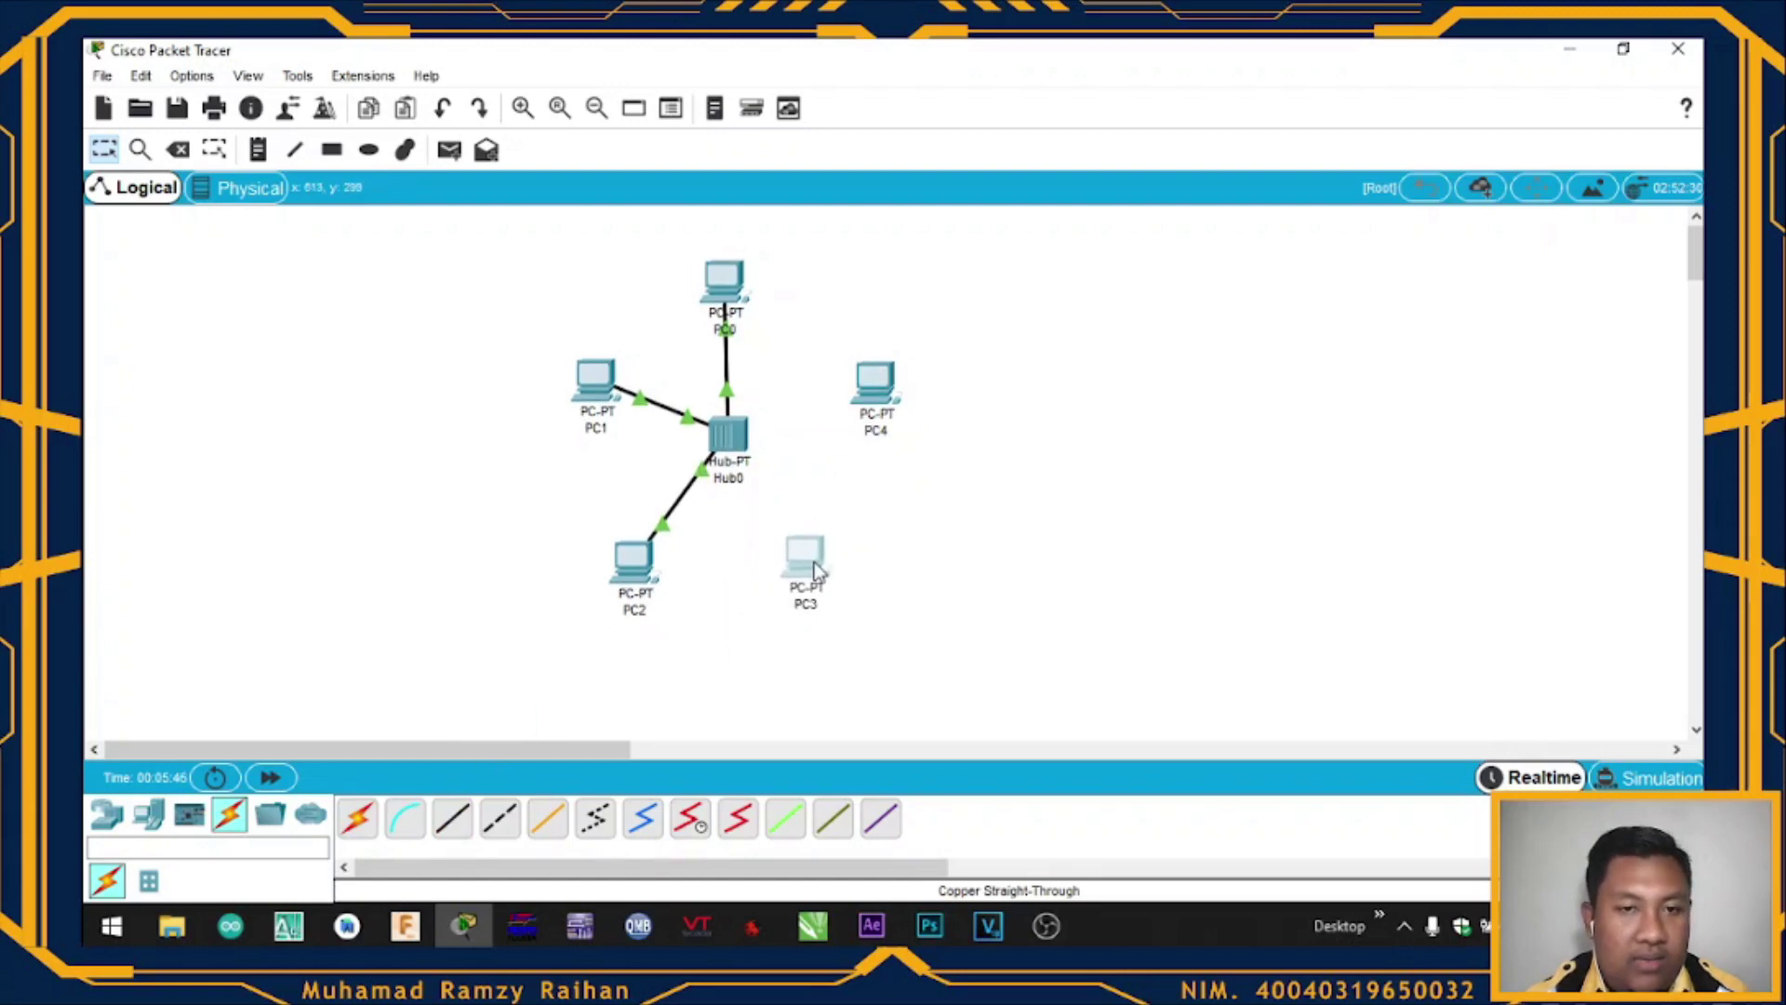
{"action": "left_click", "coordinate": [404, 817]}
{"action": "left_click", "coordinate": [452, 817]}
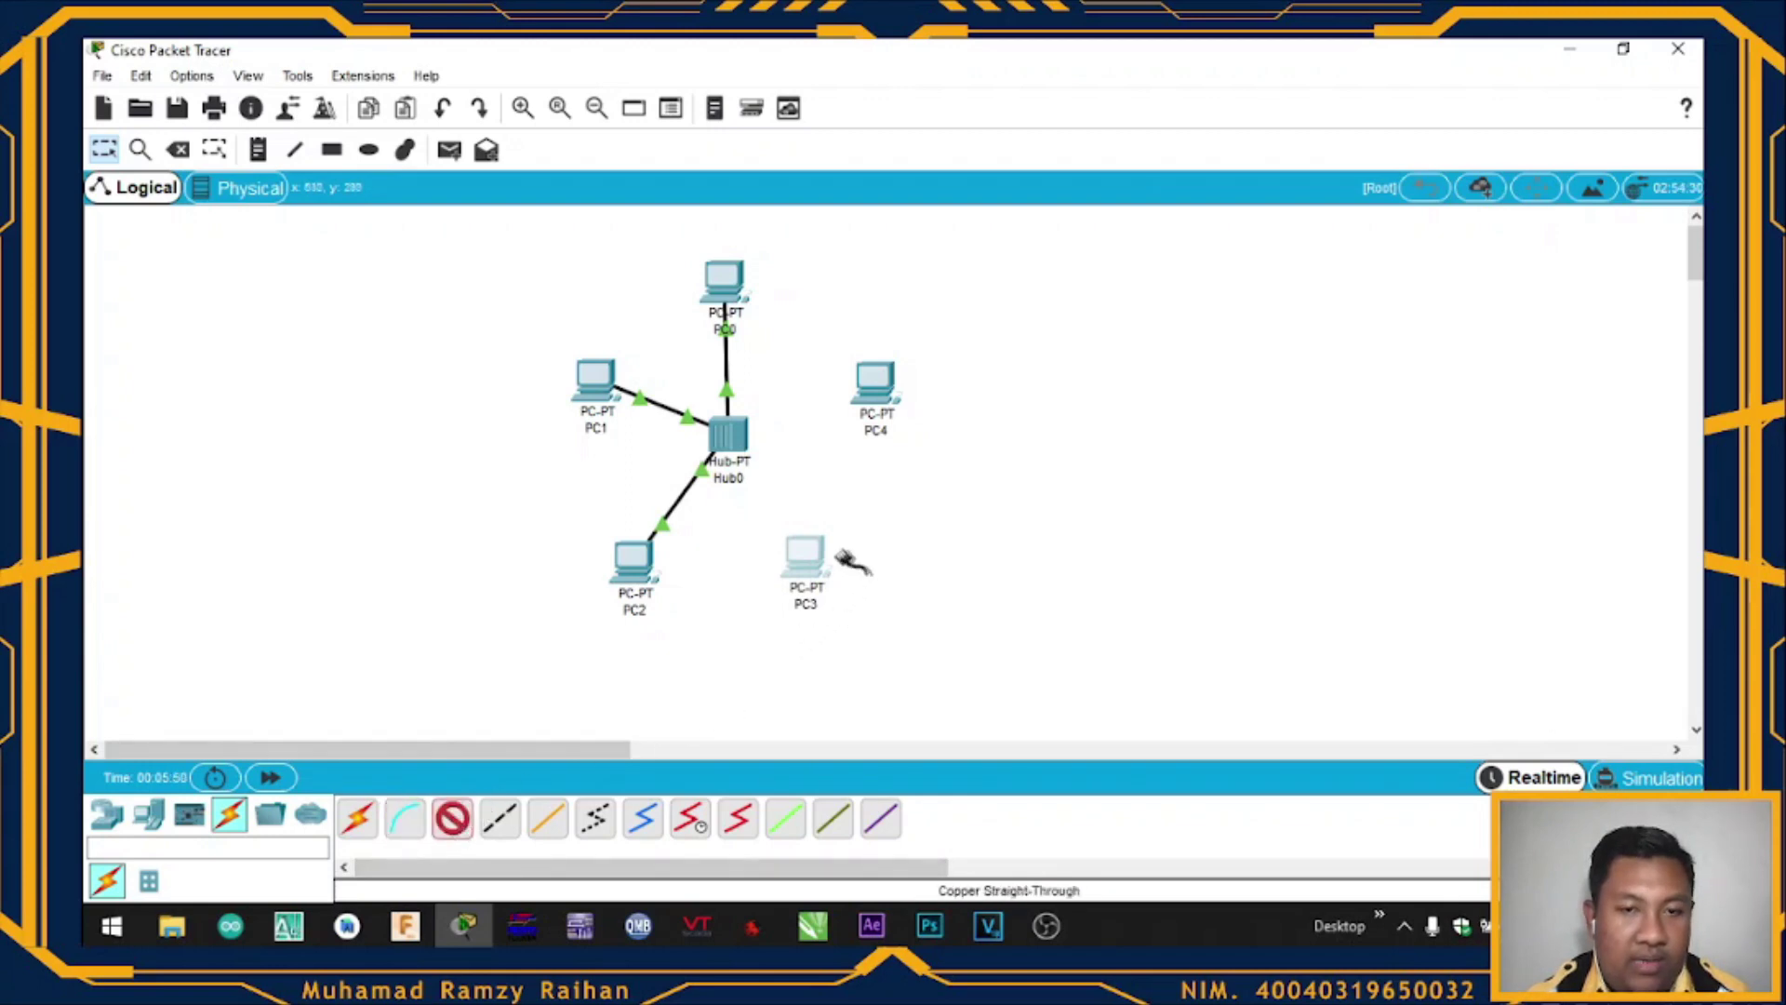
{"action": "left_click", "coordinate": [807, 551]}
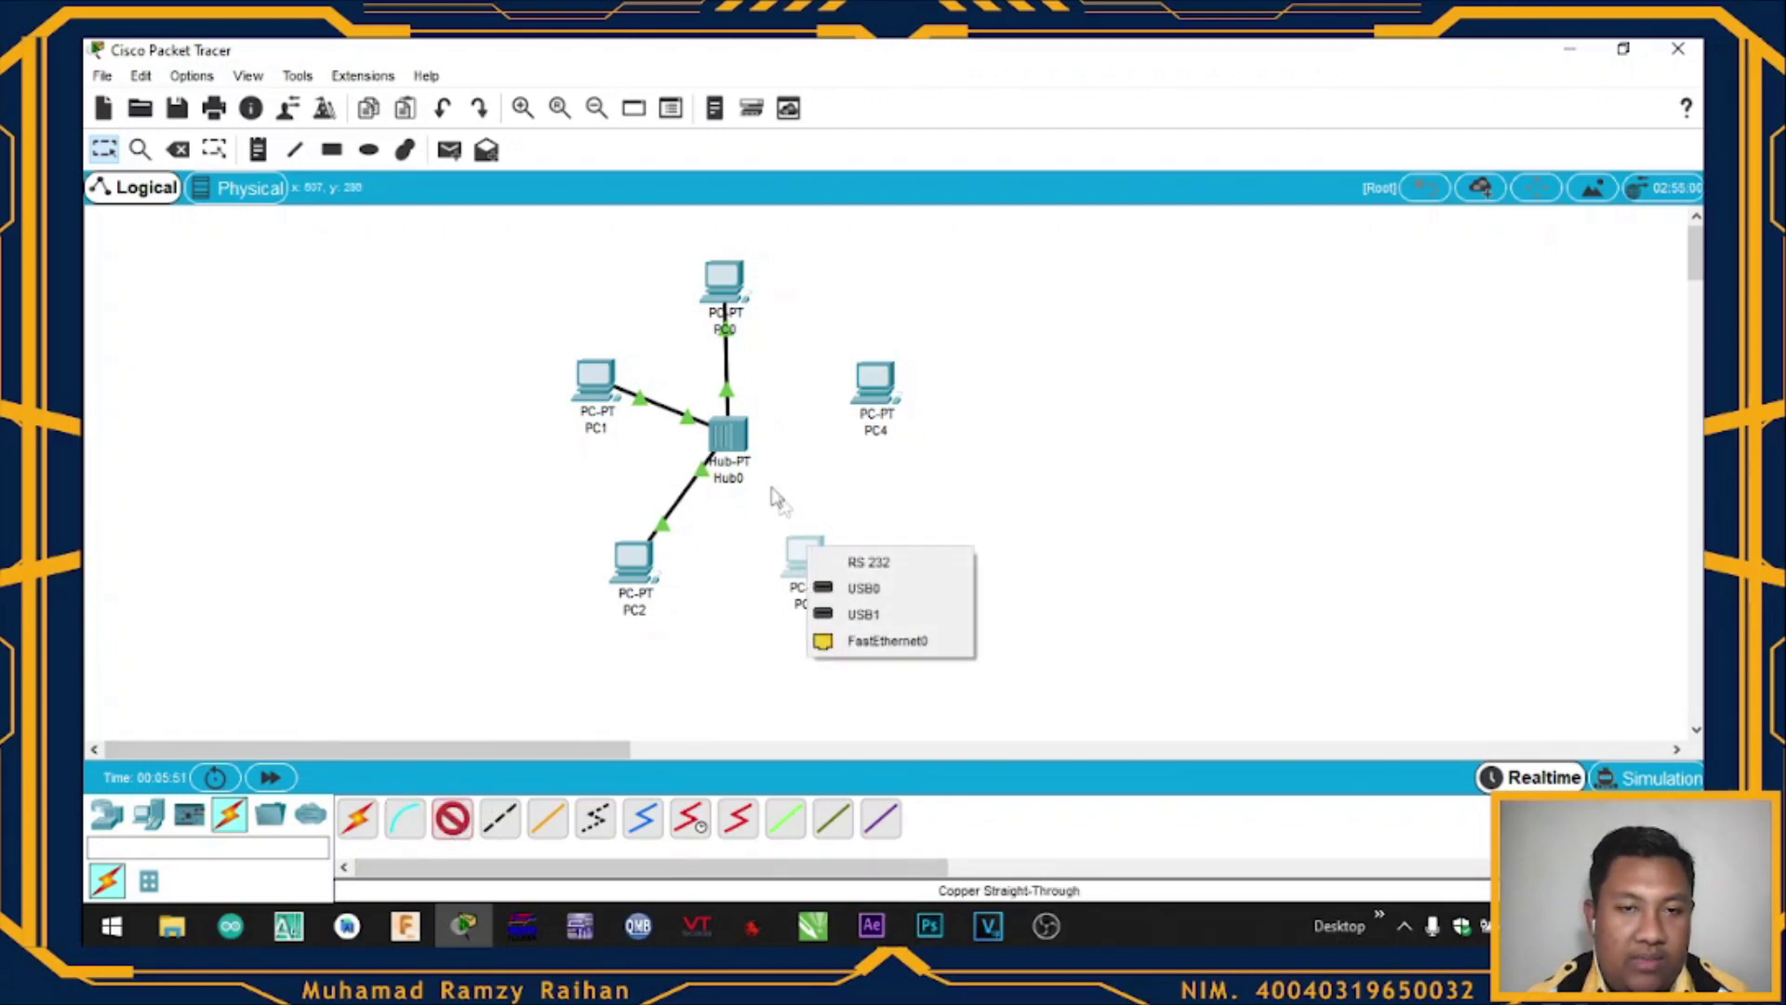
{"action": "left_click", "coordinate": [883, 640]}
{"action": "left_click", "coordinate": [733, 438]}
{"action": "left_click", "coordinate": [848, 447]}
Connect PC4's FastEthernet0 to a free hub port with a Copper Straight-Through cable, and move PC3 slightly outward.
{"action": "left_click", "coordinate": [471, 821]}
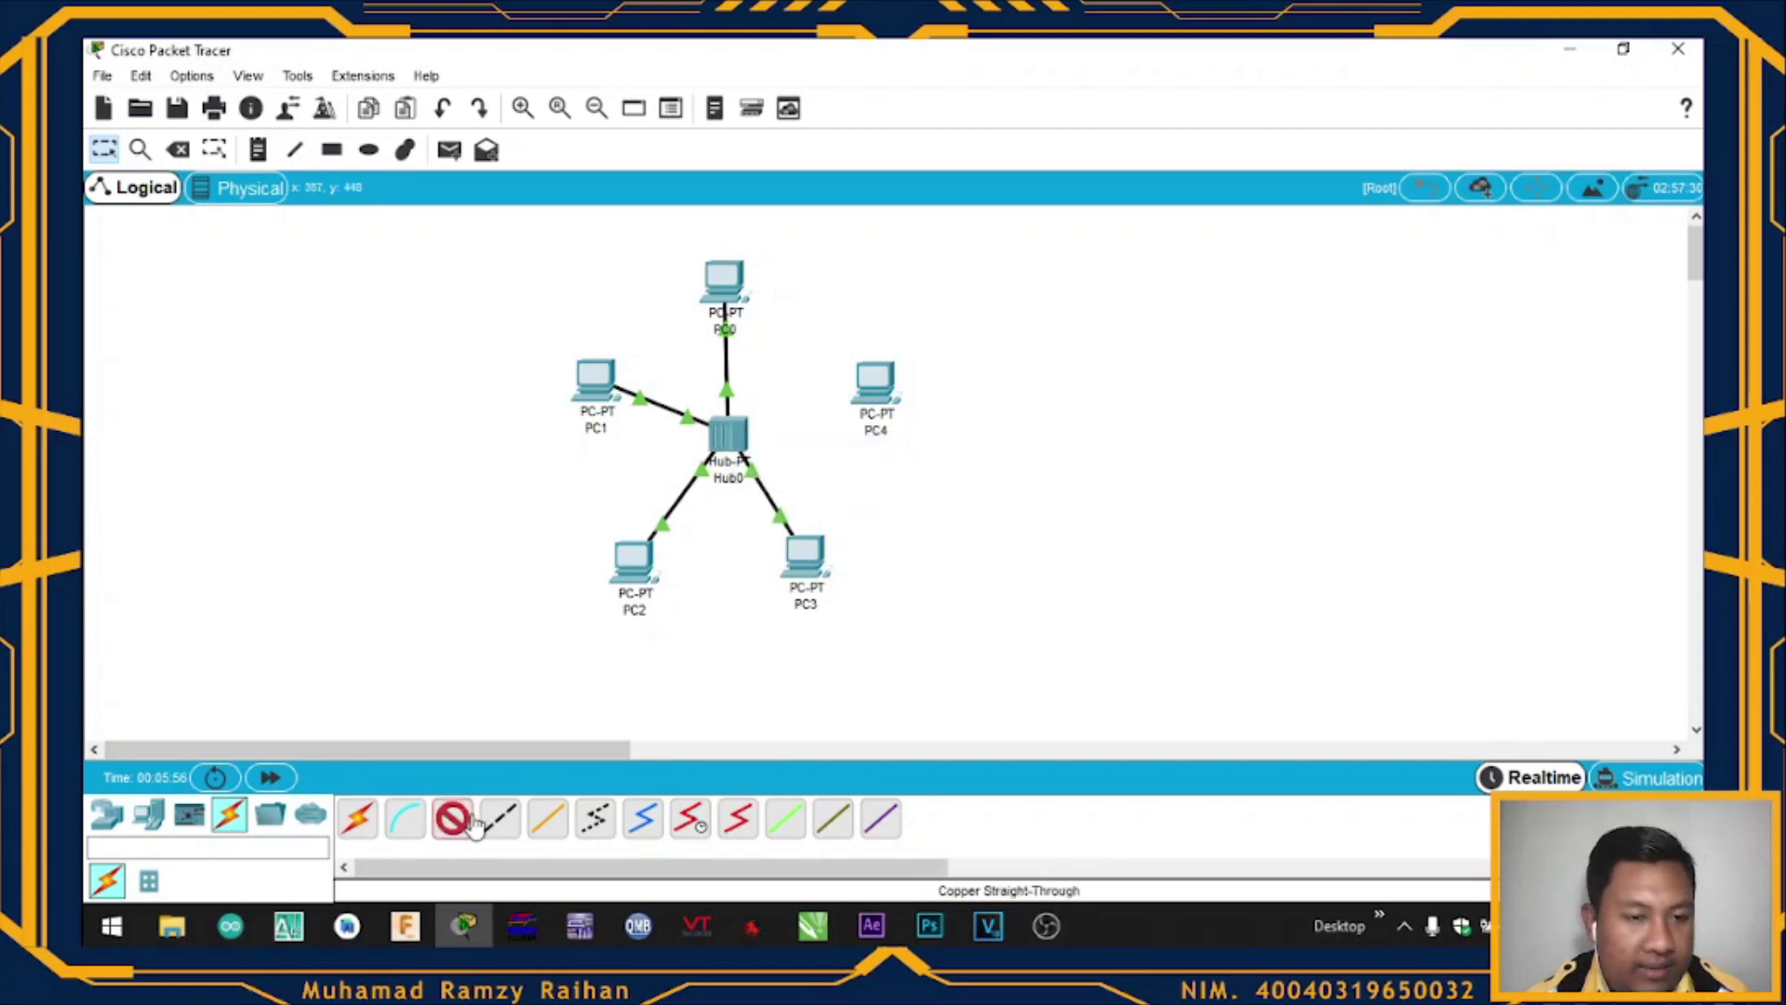
{"action": "left_click", "coordinate": [884, 383]}
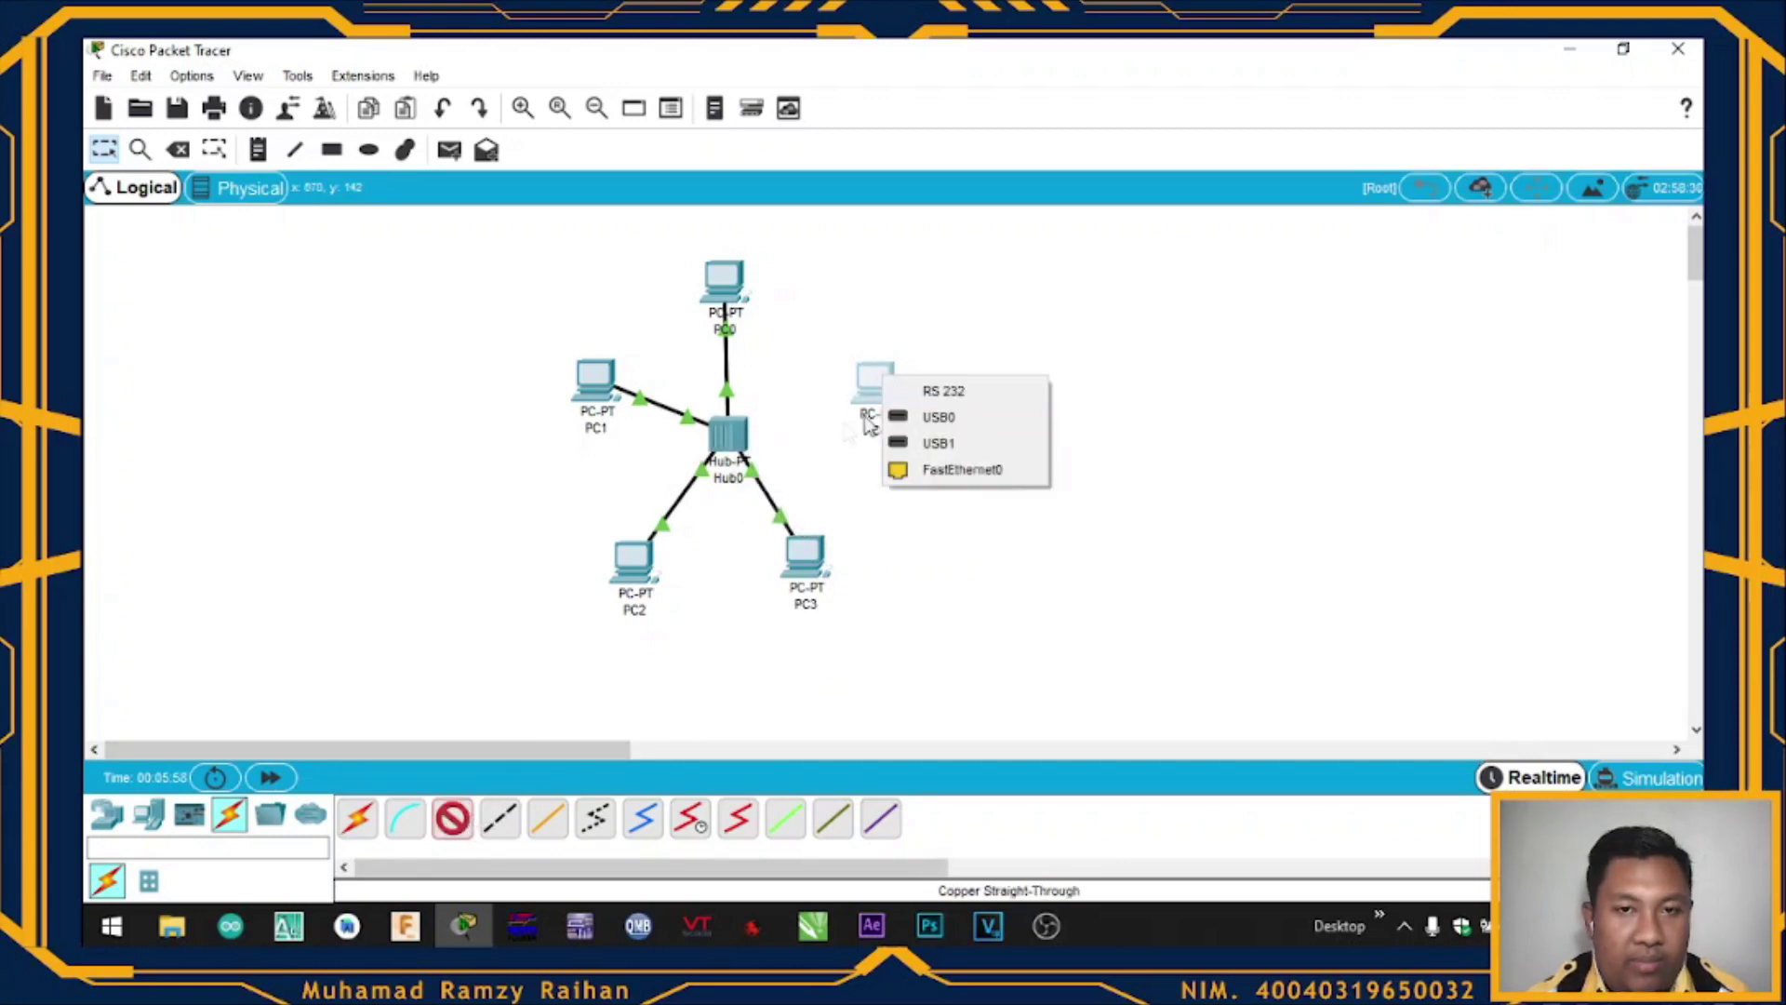
{"action": "left_click", "coordinate": [925, 469]}
{"action": "left_click", "coordinate": [728, 443]}
{"action": "left_click", "coordinate": [827, 469]}
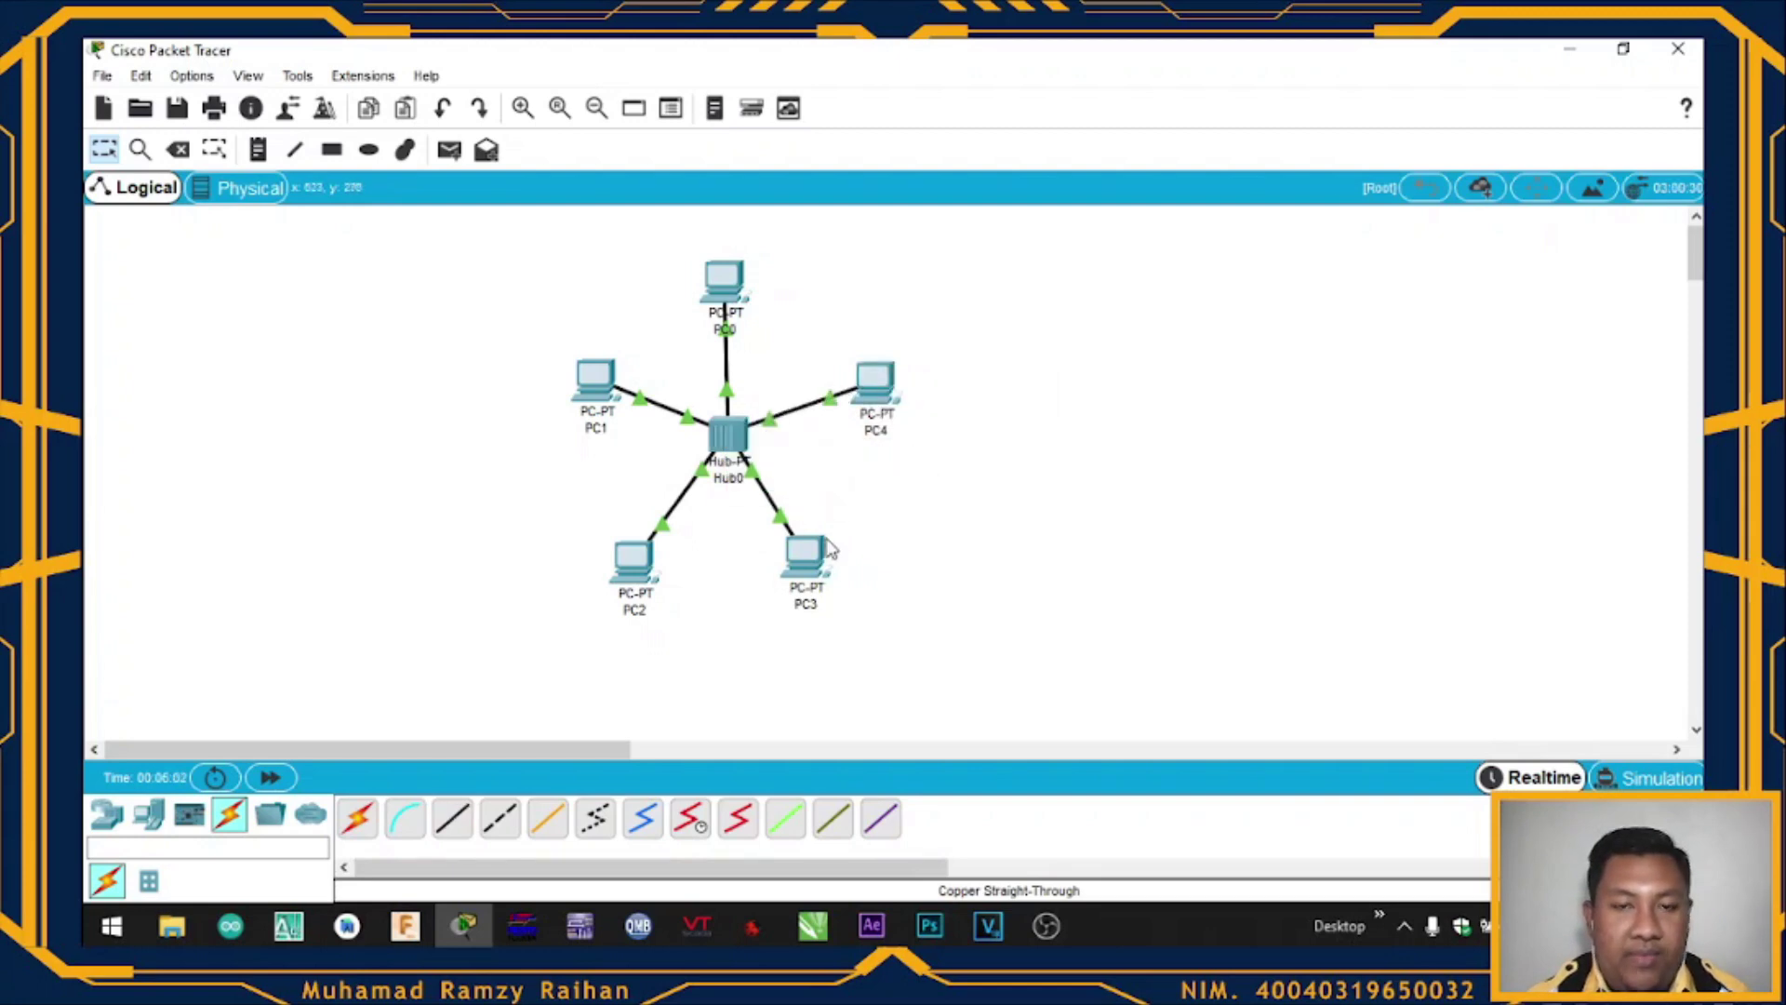
{"action": "left_click_drag", "start_coordinate": [815, 564], "coordinate": [822, 570]}
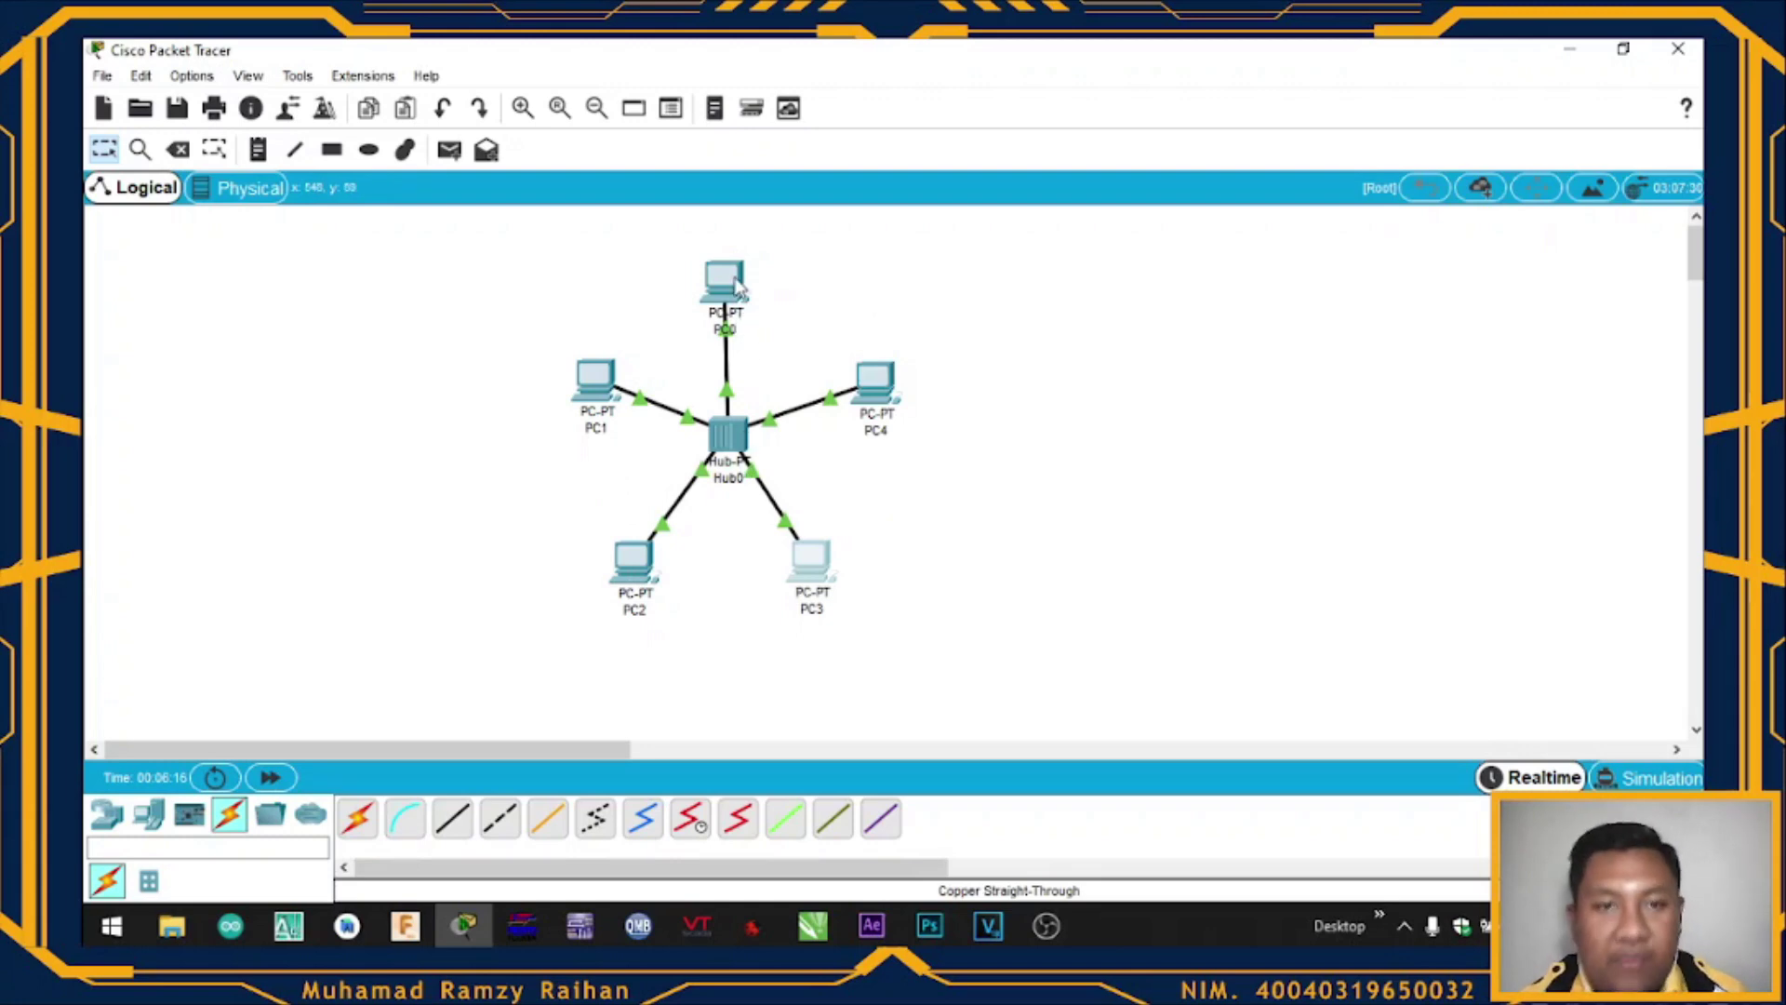
Configure PC0 with the static IP address 192.168.10.1 and the default subnet mask 255.255.255.0.
{"action": "mouse_move", "coordinate": [735, 286]}
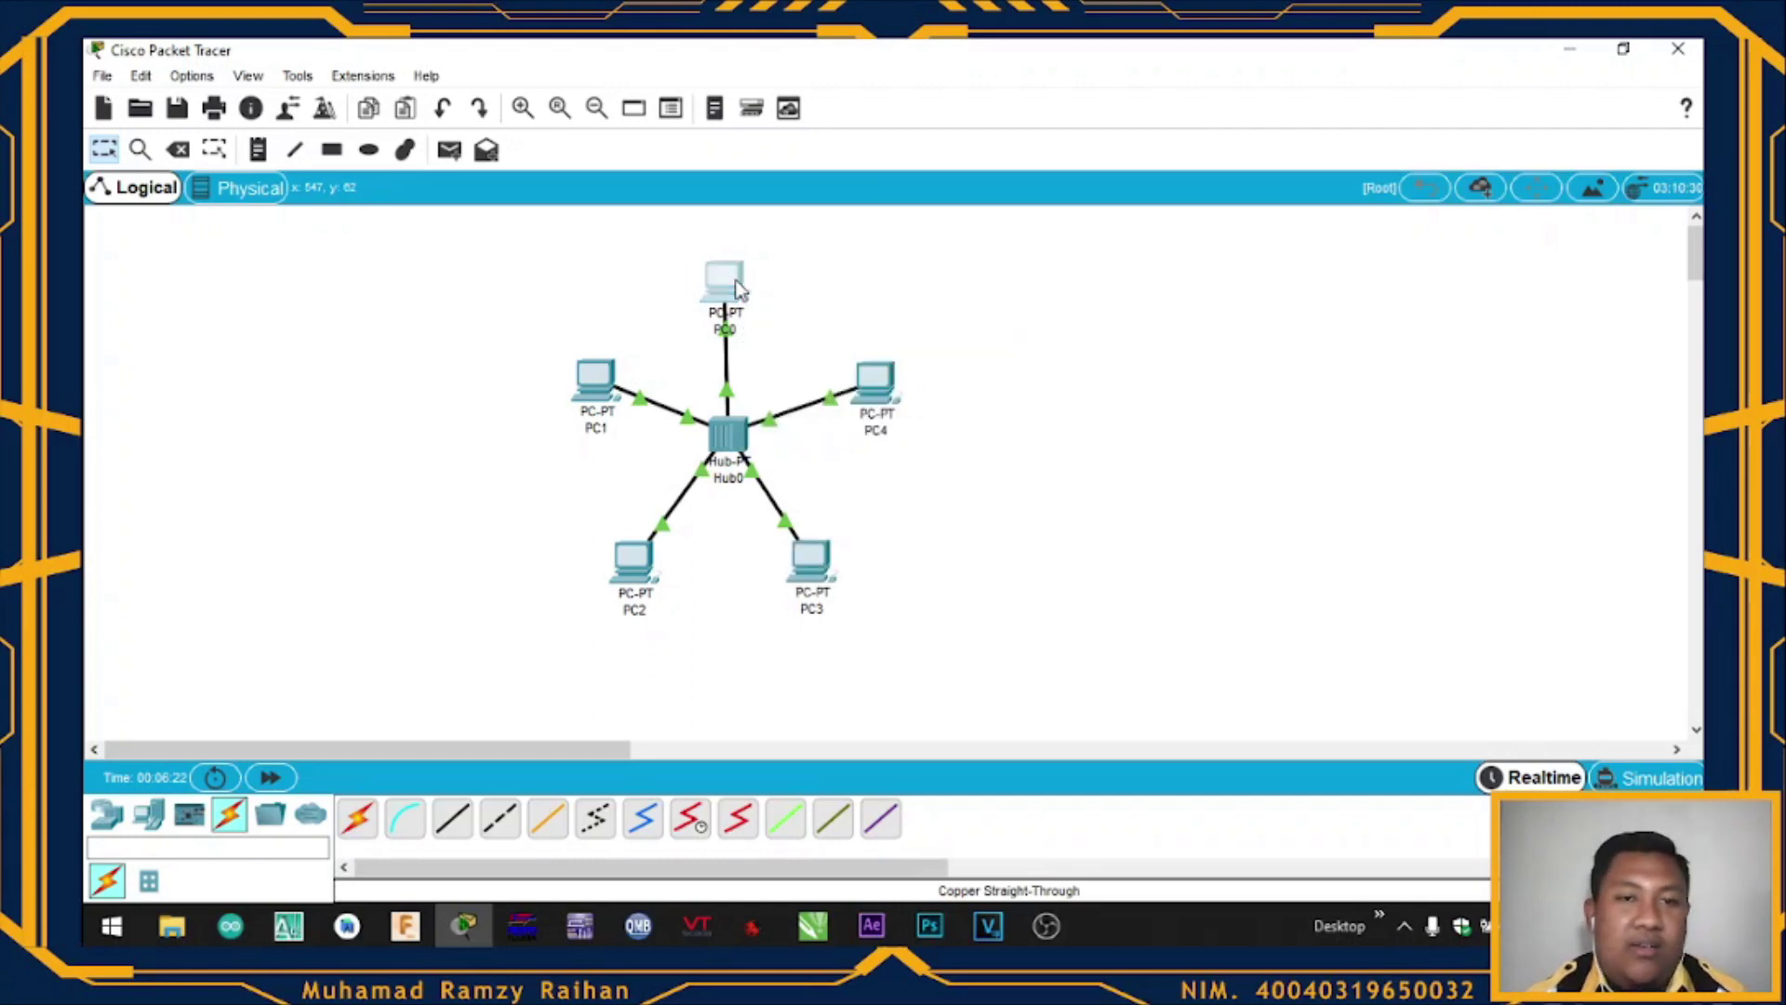
{"action": "left_click", "coordinate": [731, 281]}
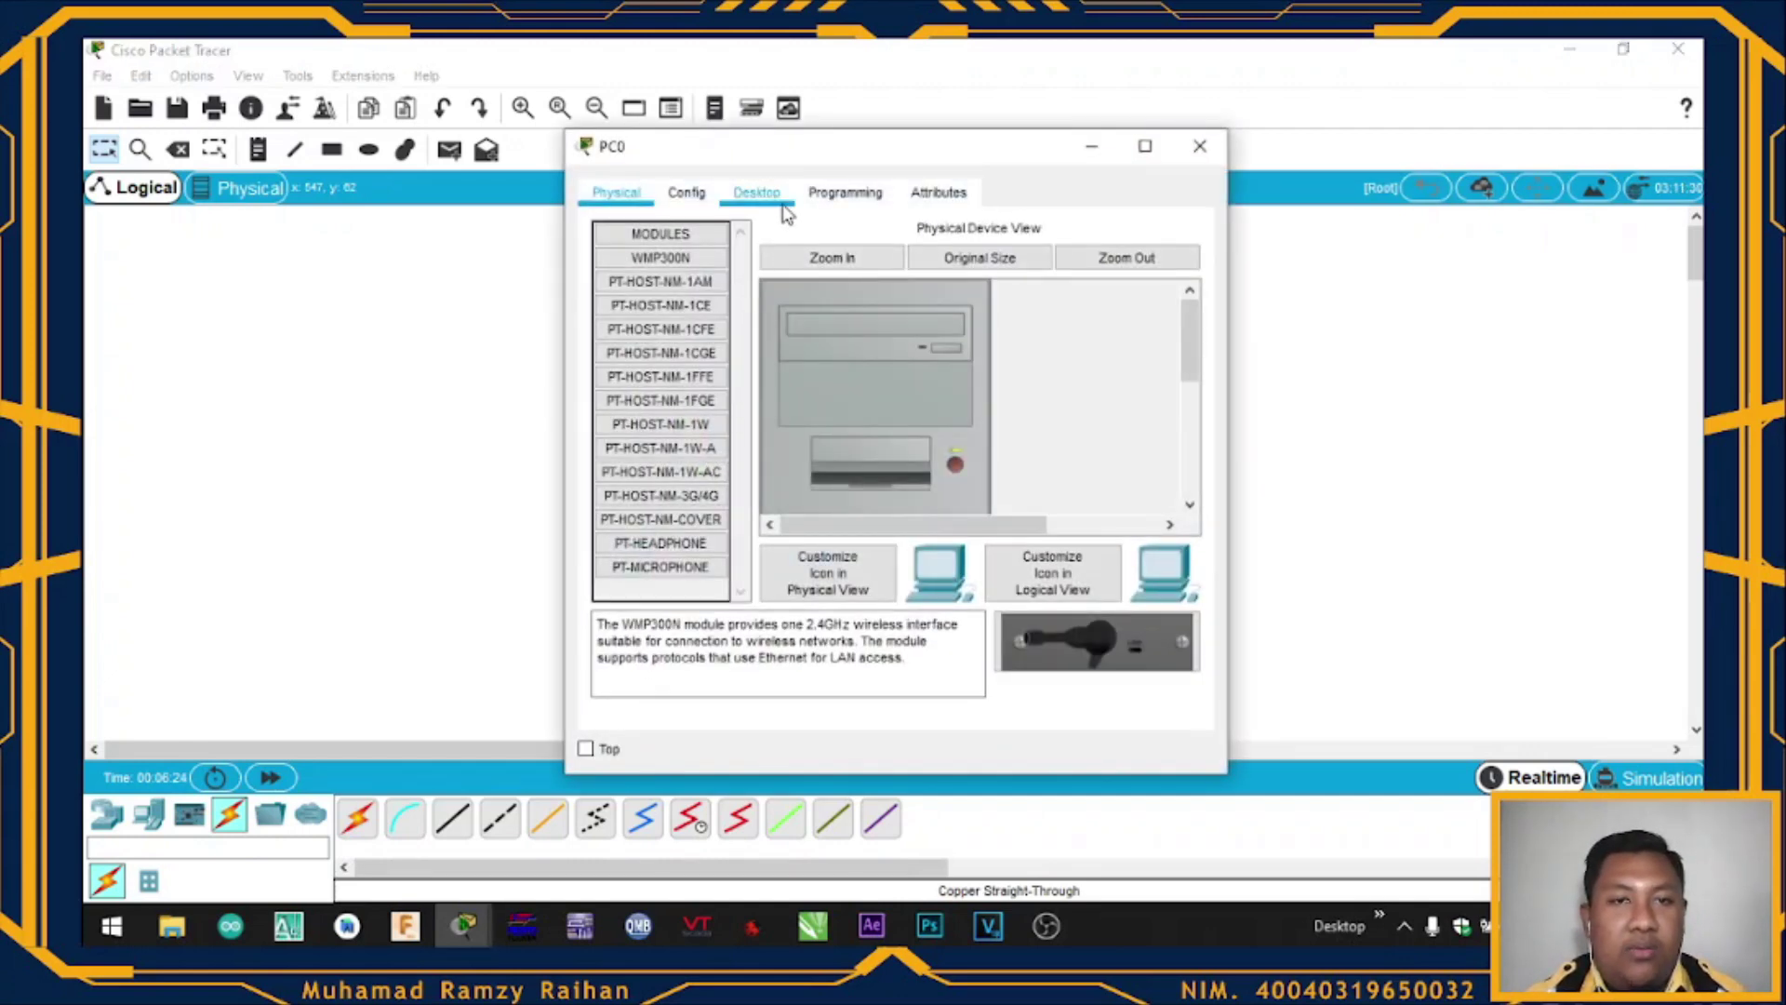
{"action": "left_click", "coordinate": [758, 193]}
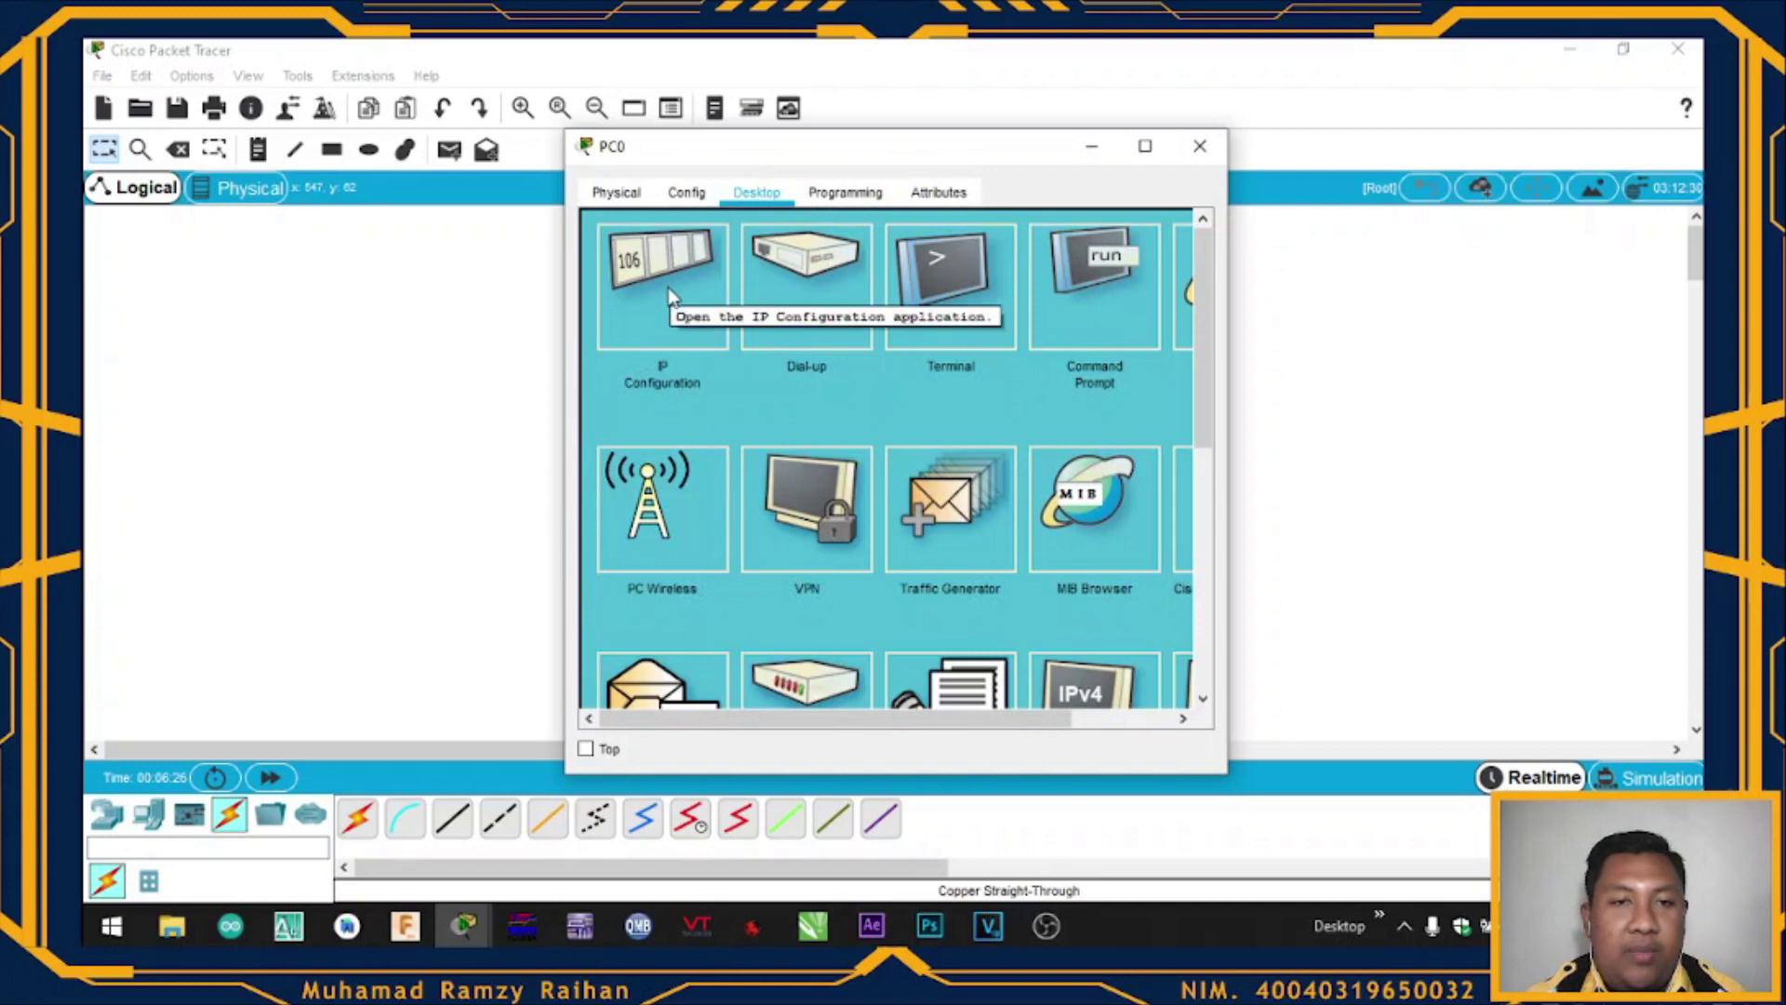
{"action": "left_click", "coordinate": [668, 290]}
{"action": "left_click", "coordinate": [808, 363]}
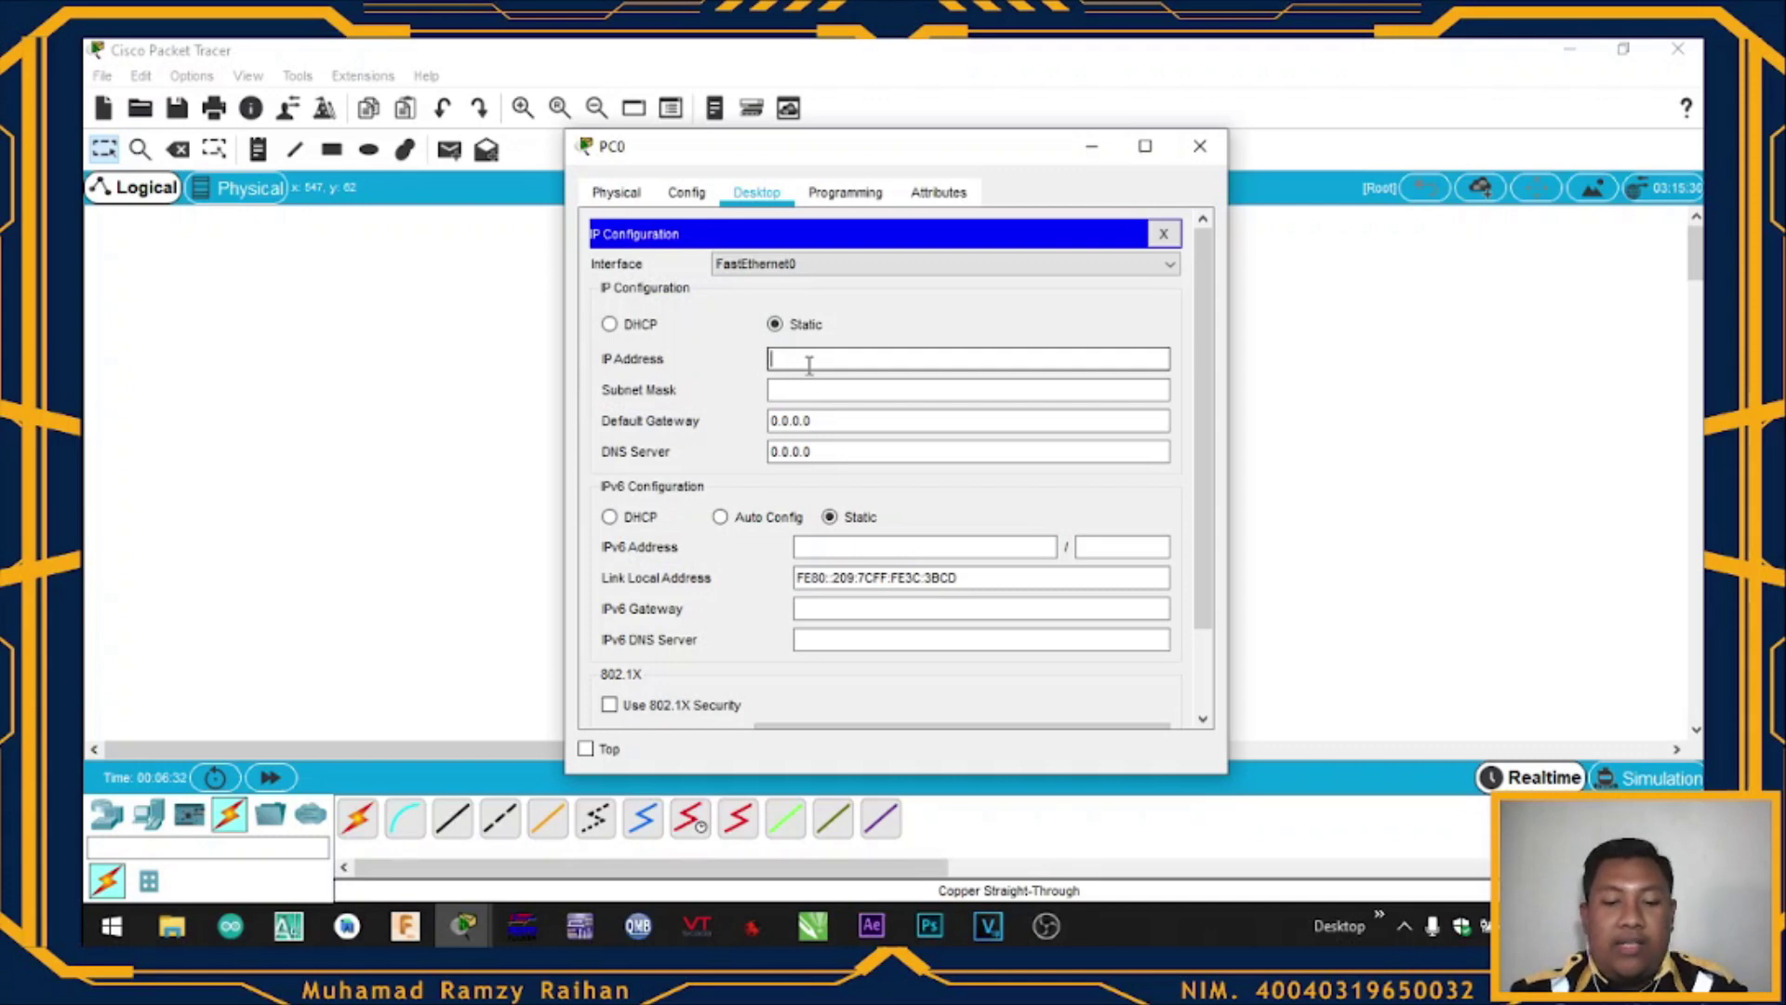
{"action": "type", "text": "192.168.10.1"}
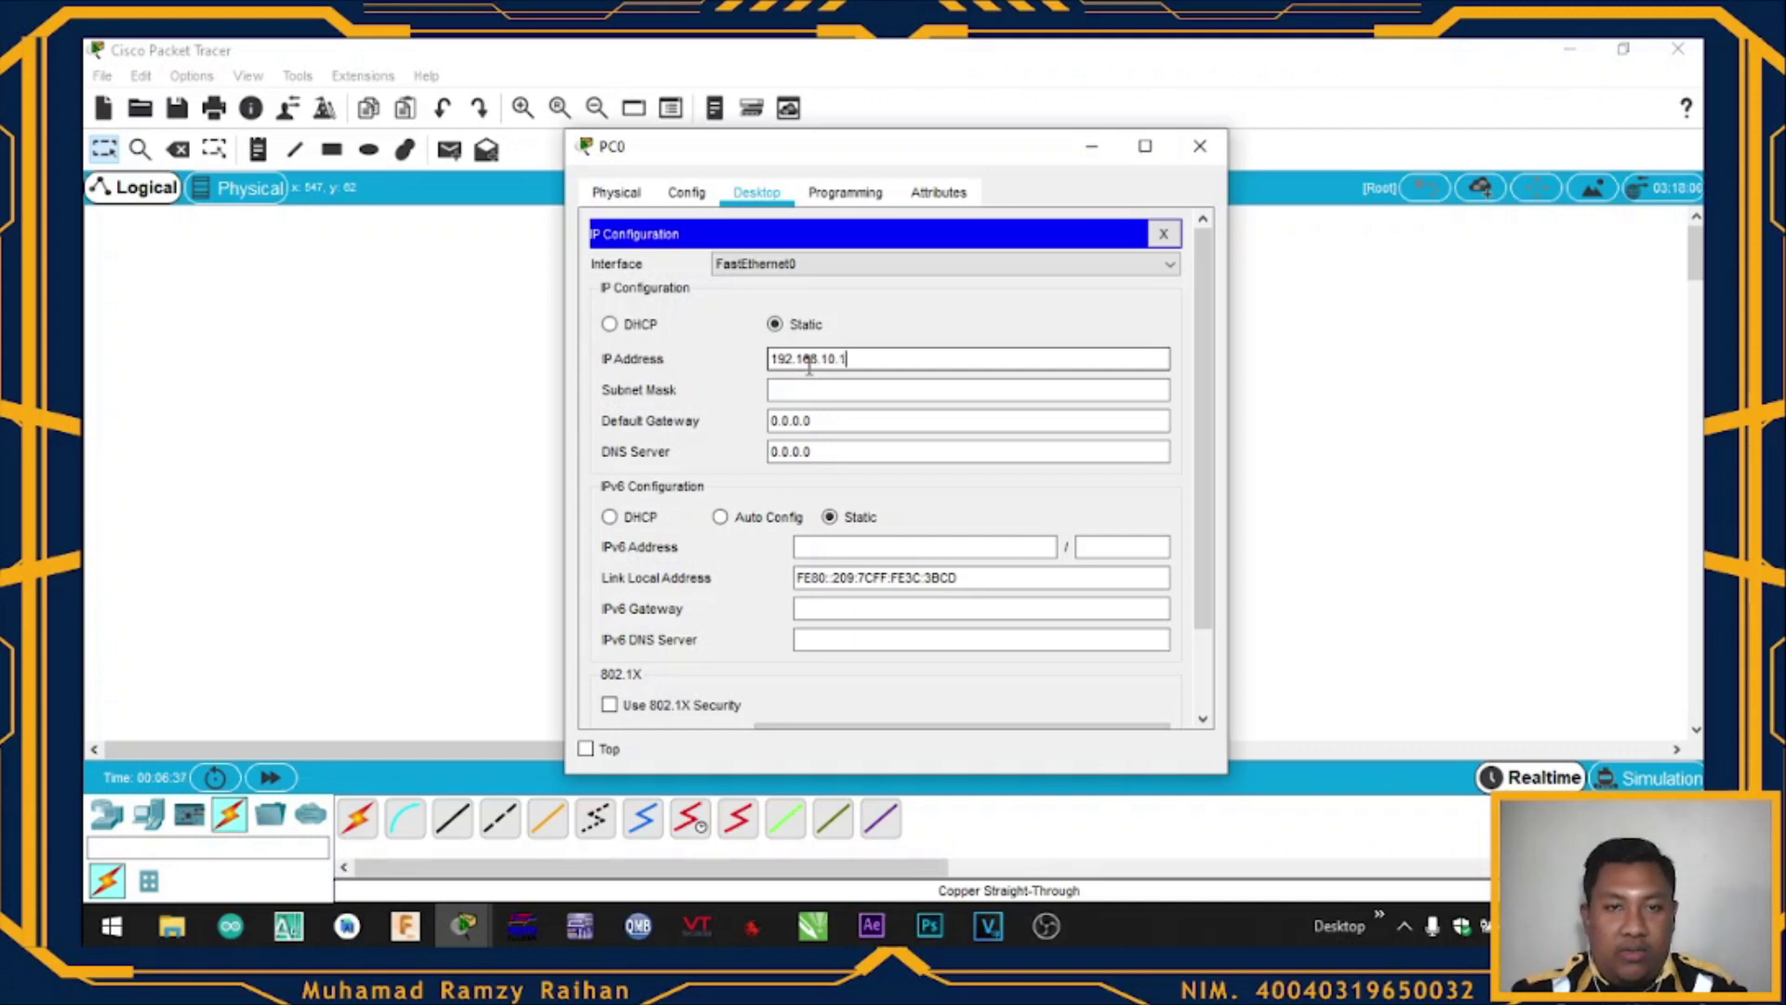
{"action": "key", "text": "Tab"}
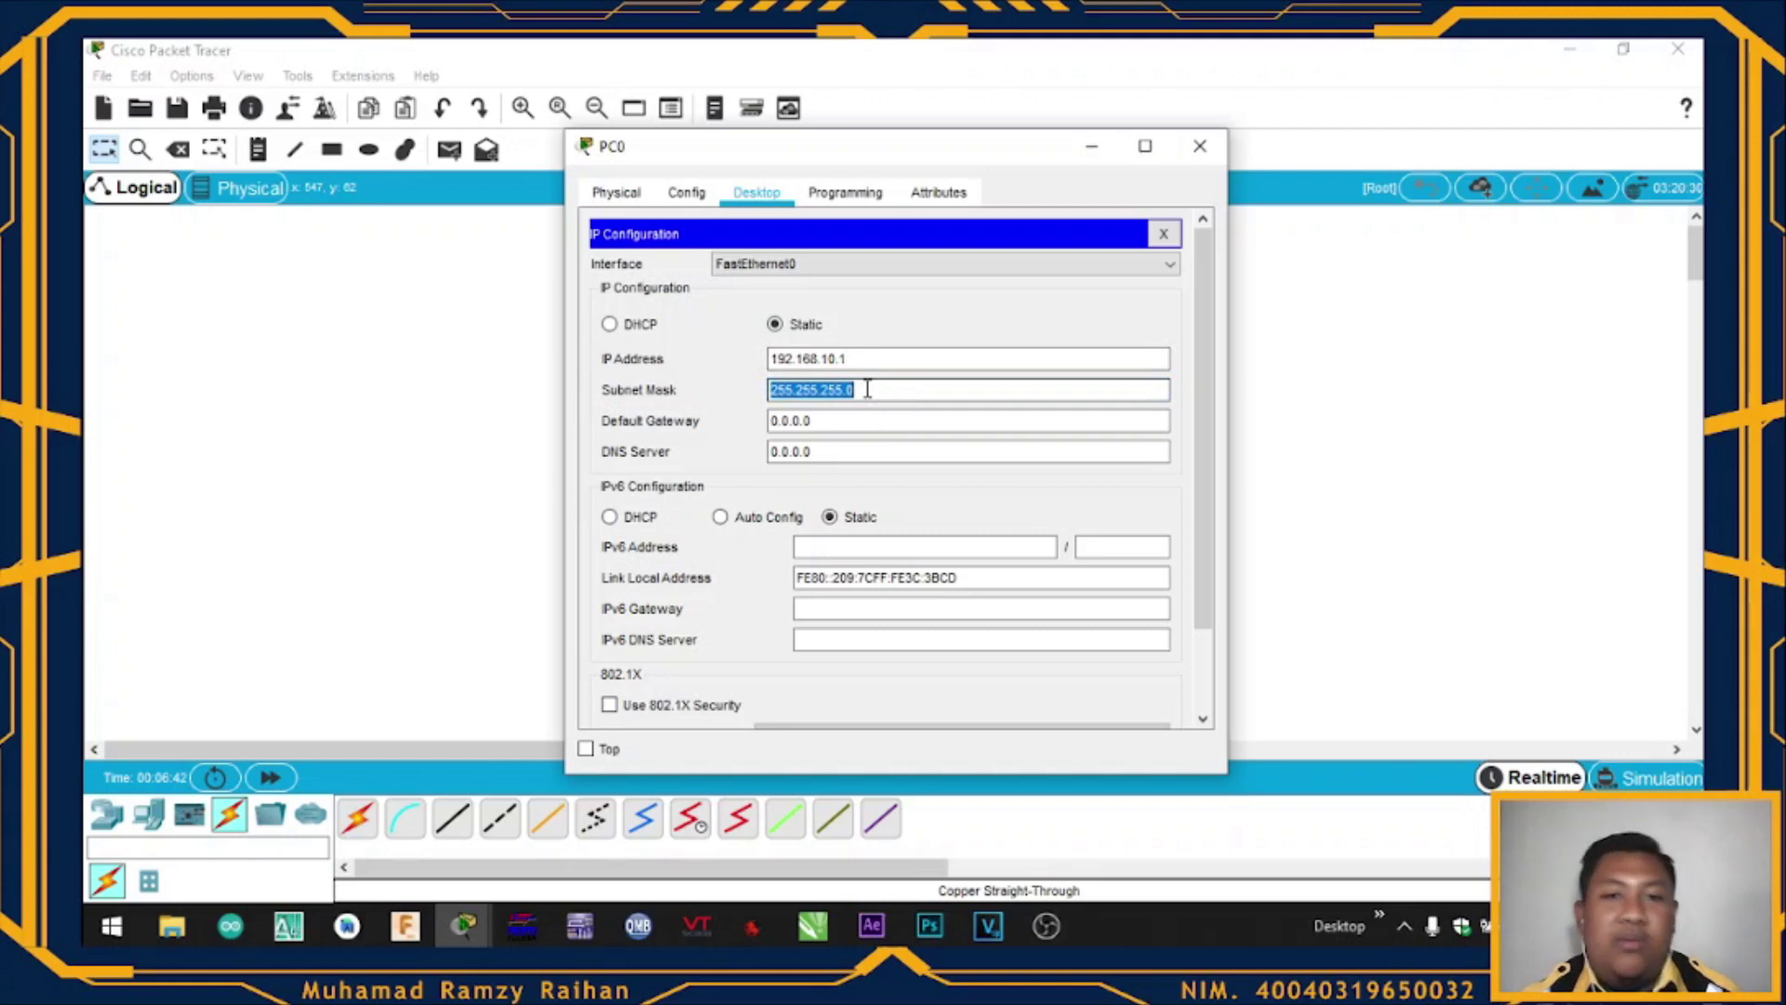
{"action": "left_click", "coordinate": [1192, 150]}
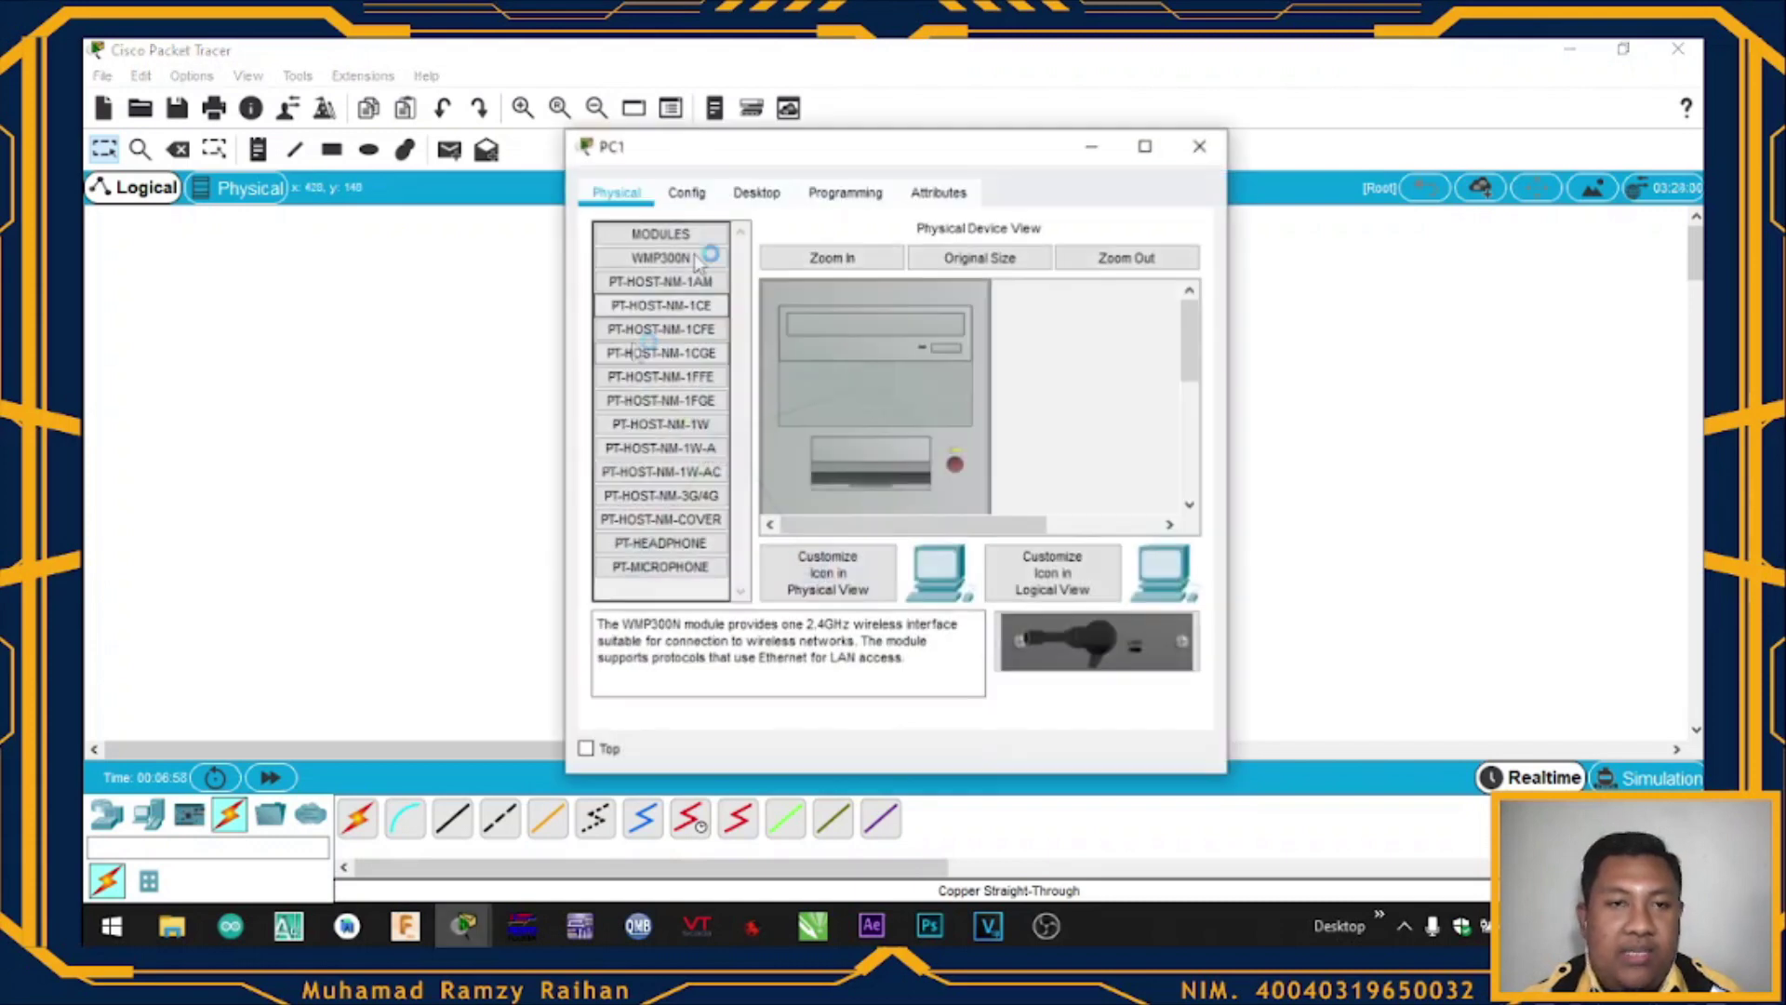
Configure PC1 with the static IP address 192.168.10.2 and the default subnet mask 255.255.255.0.
{"action": "left_click", "coordinate": [756, 192]}
{"action": "left_click", "coordinate": [662, 284]}
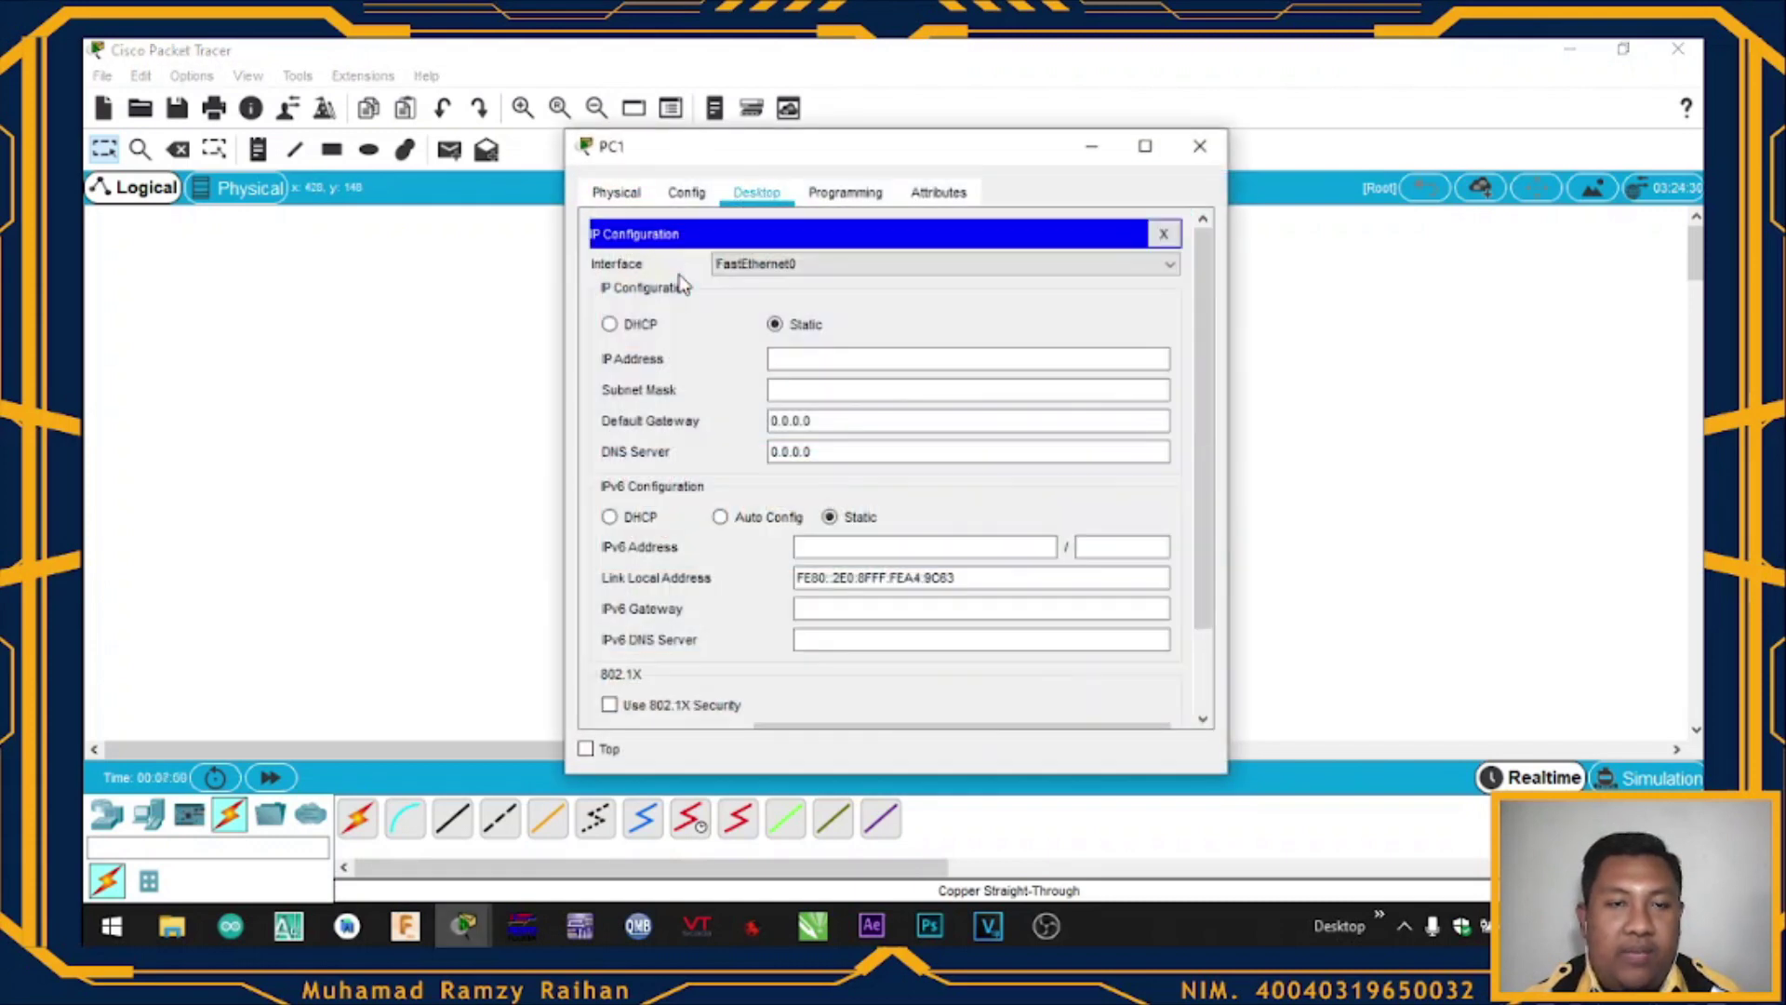
{"action": "left_click", "coordinate": [833, 358]}
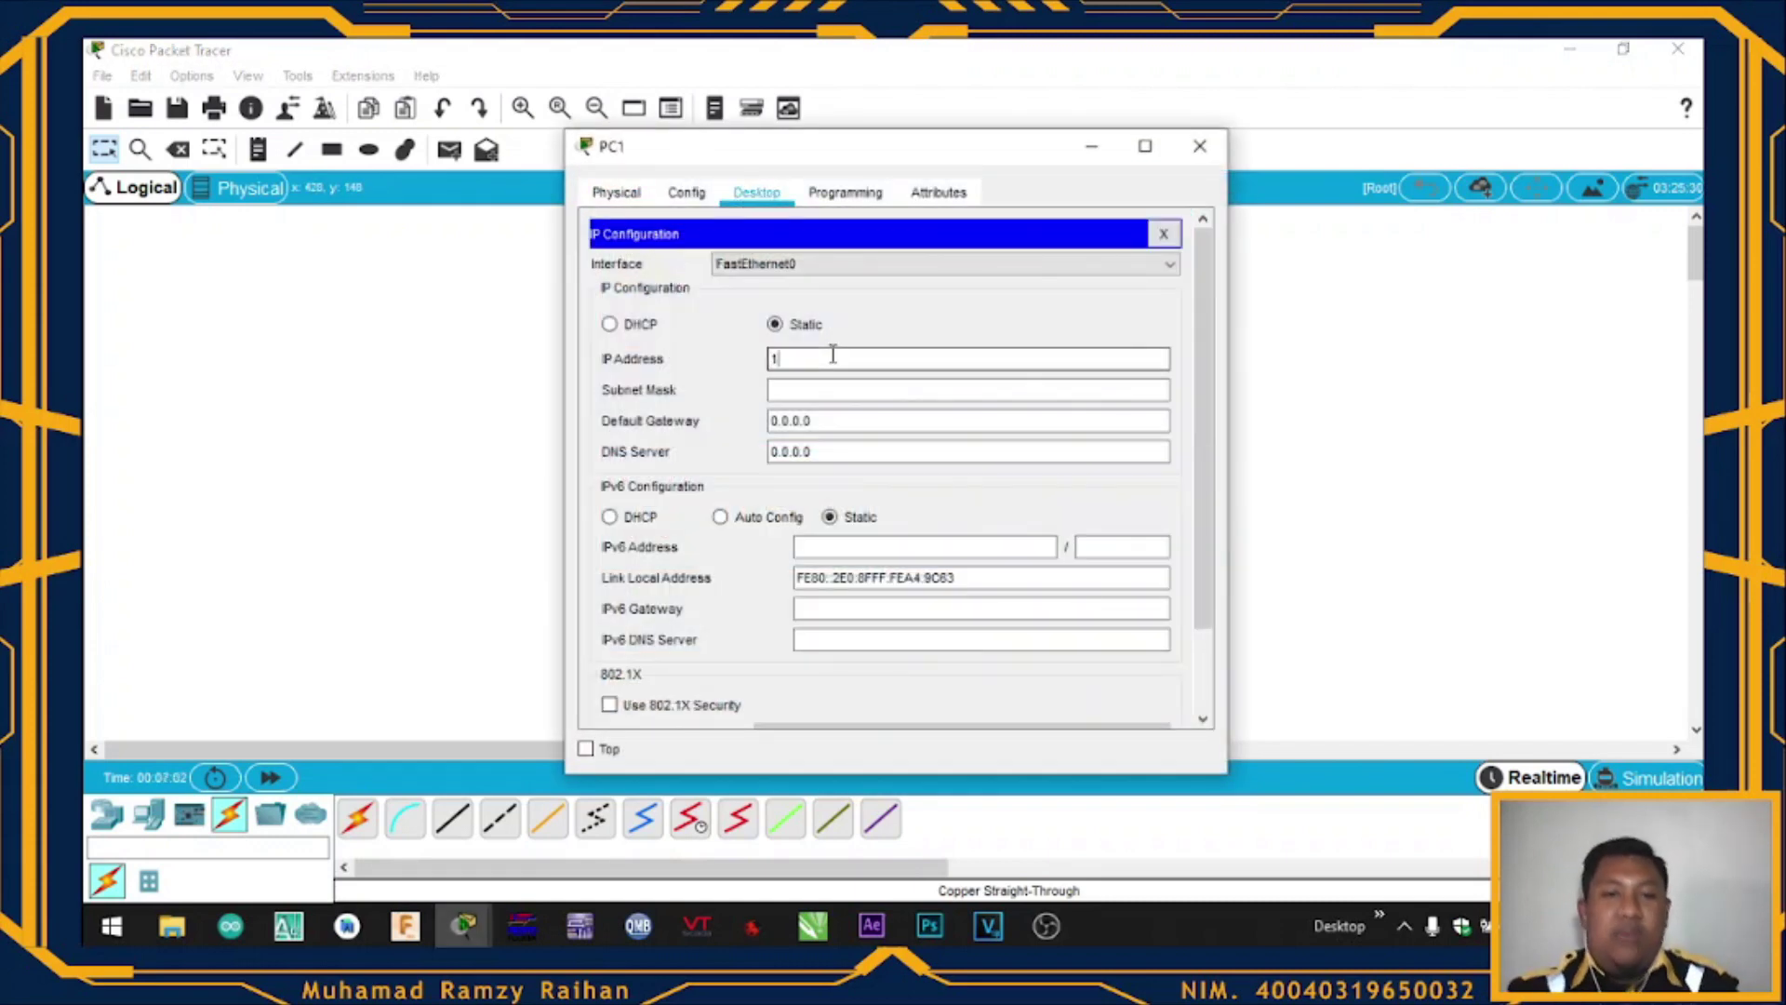
{"action": "type", "text": "192.168.10.2"}
{"action": "left_click", "coordinate": [840, 387]}
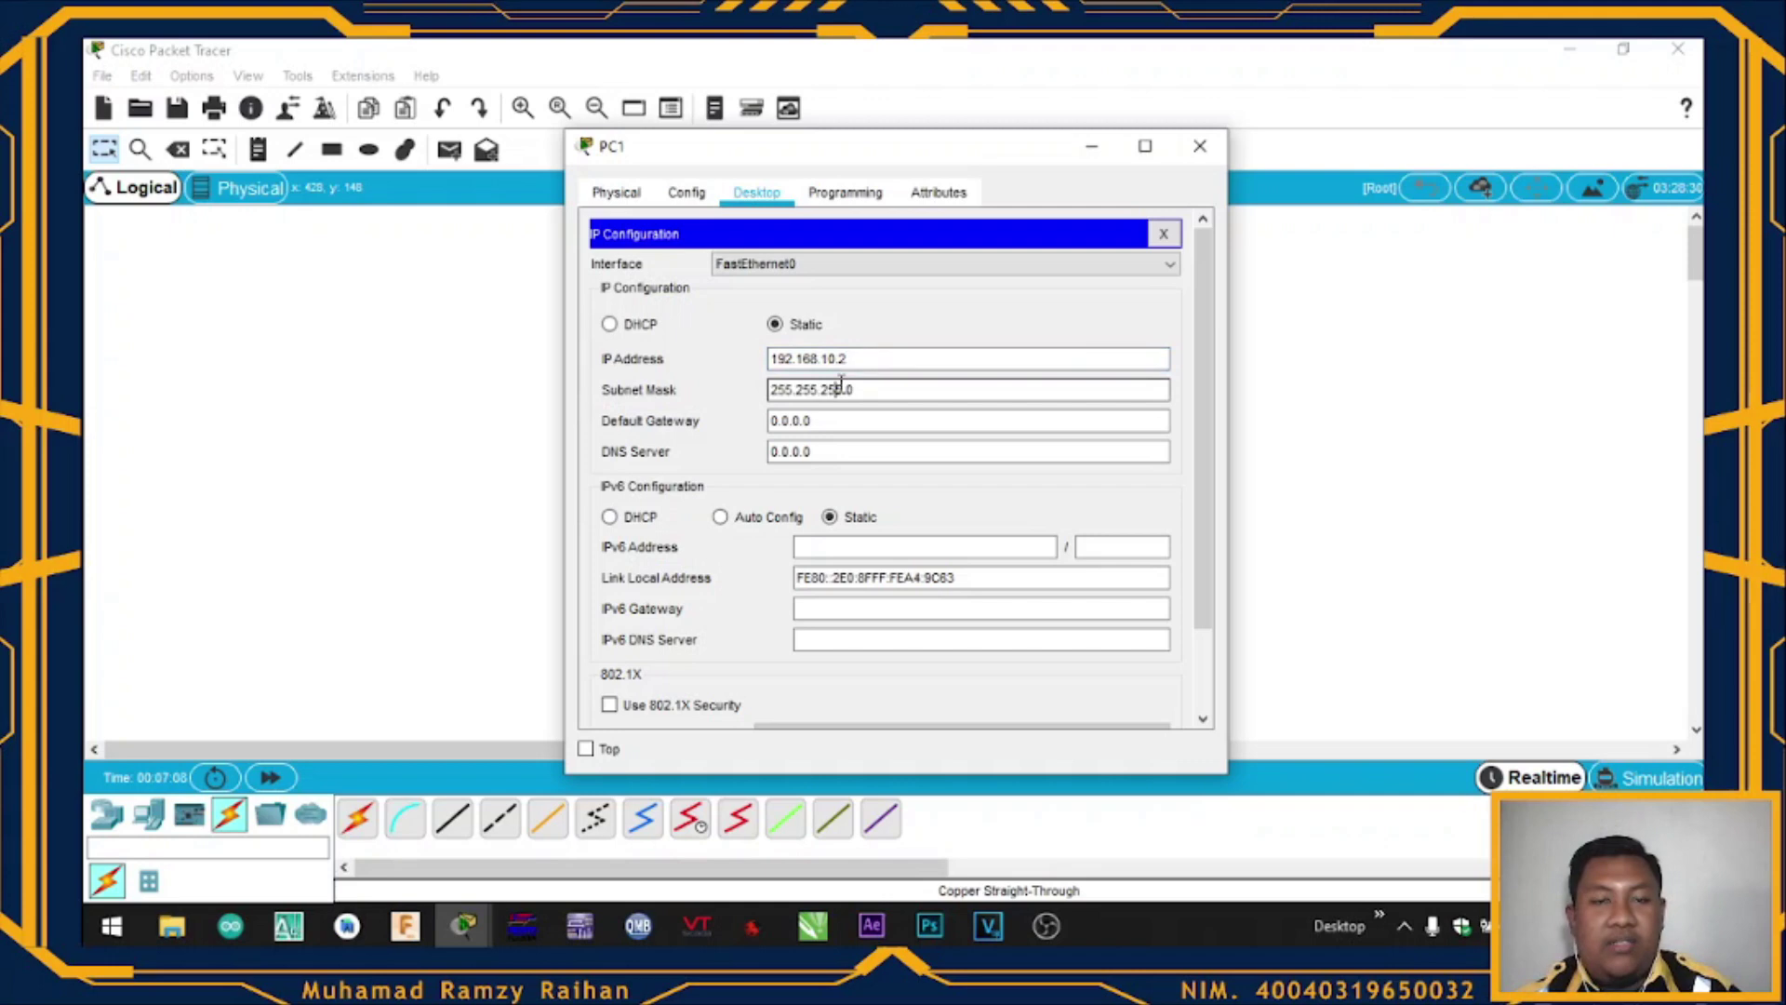
{"action": "left_click", "coordinate": [1200, 146]}
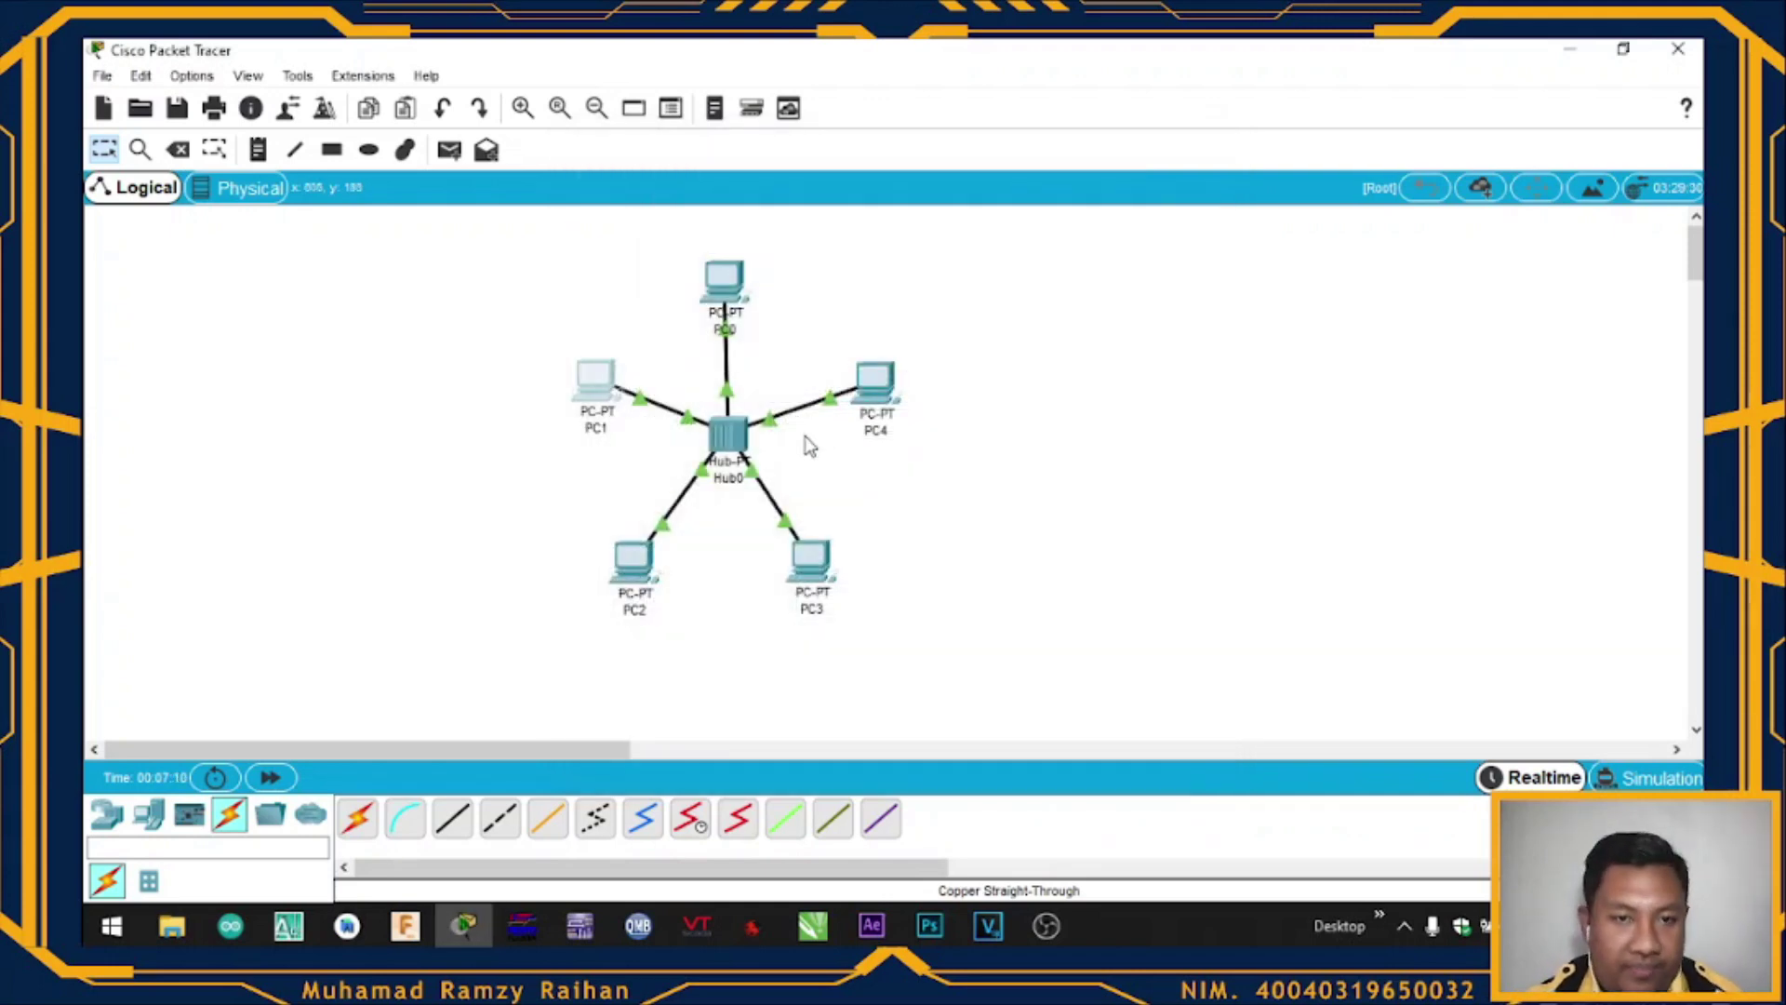
Configure PC2 with the static IP address 192.168.10.3 and the default subnet mask 255.255.255.0.
{"action": "left_click", "coordinate": [623, 584]}
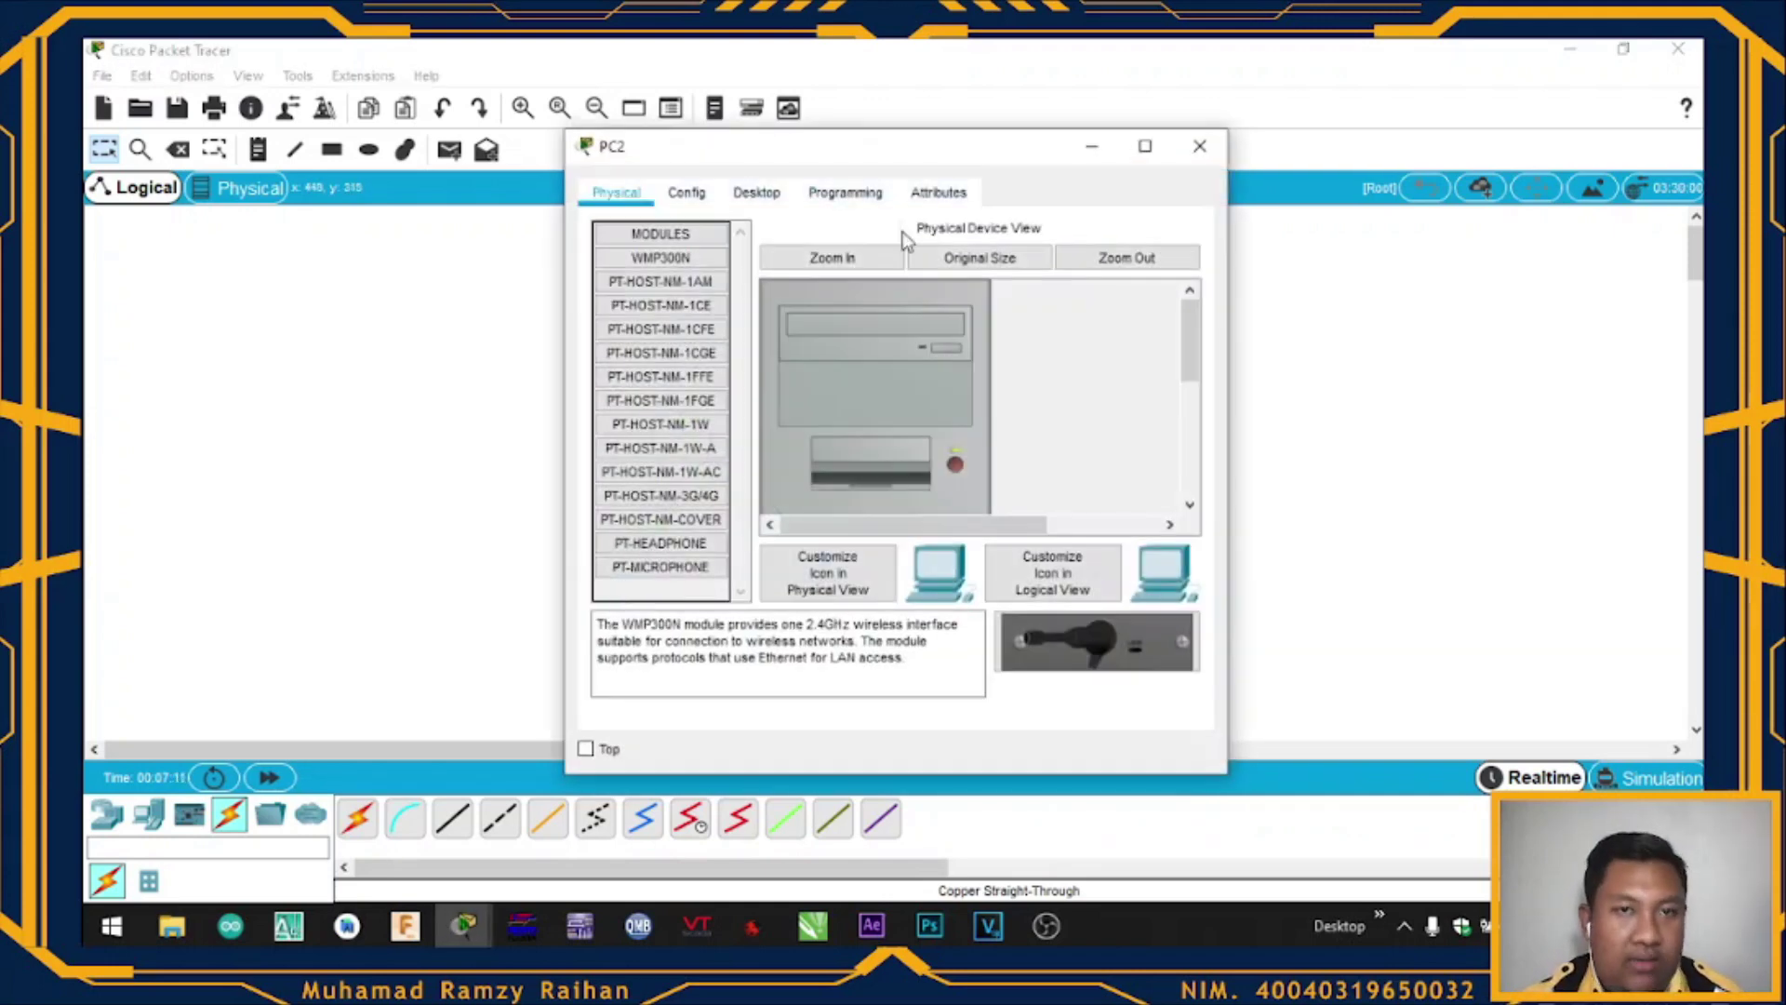
{"action": "left_click", "coordinate": [780, 192]}
{"action": "left_click", "coordinate": [699, 258]}
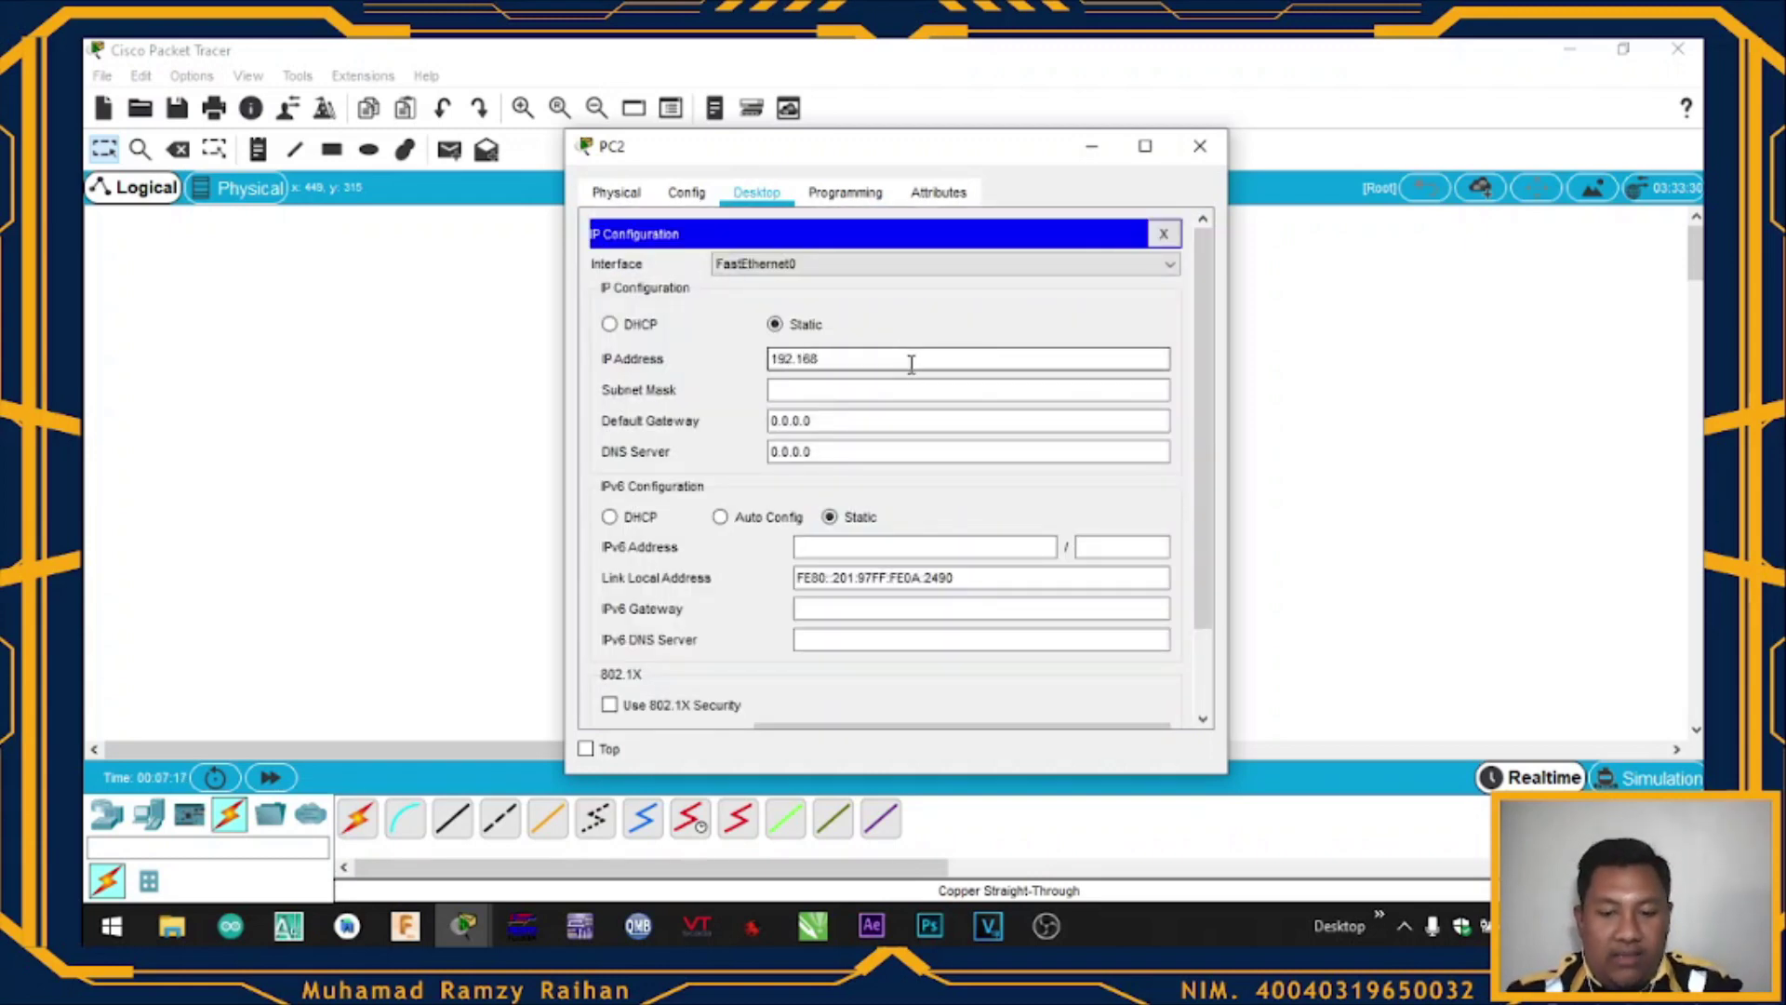
{"action": "type", "text": "10.3"}
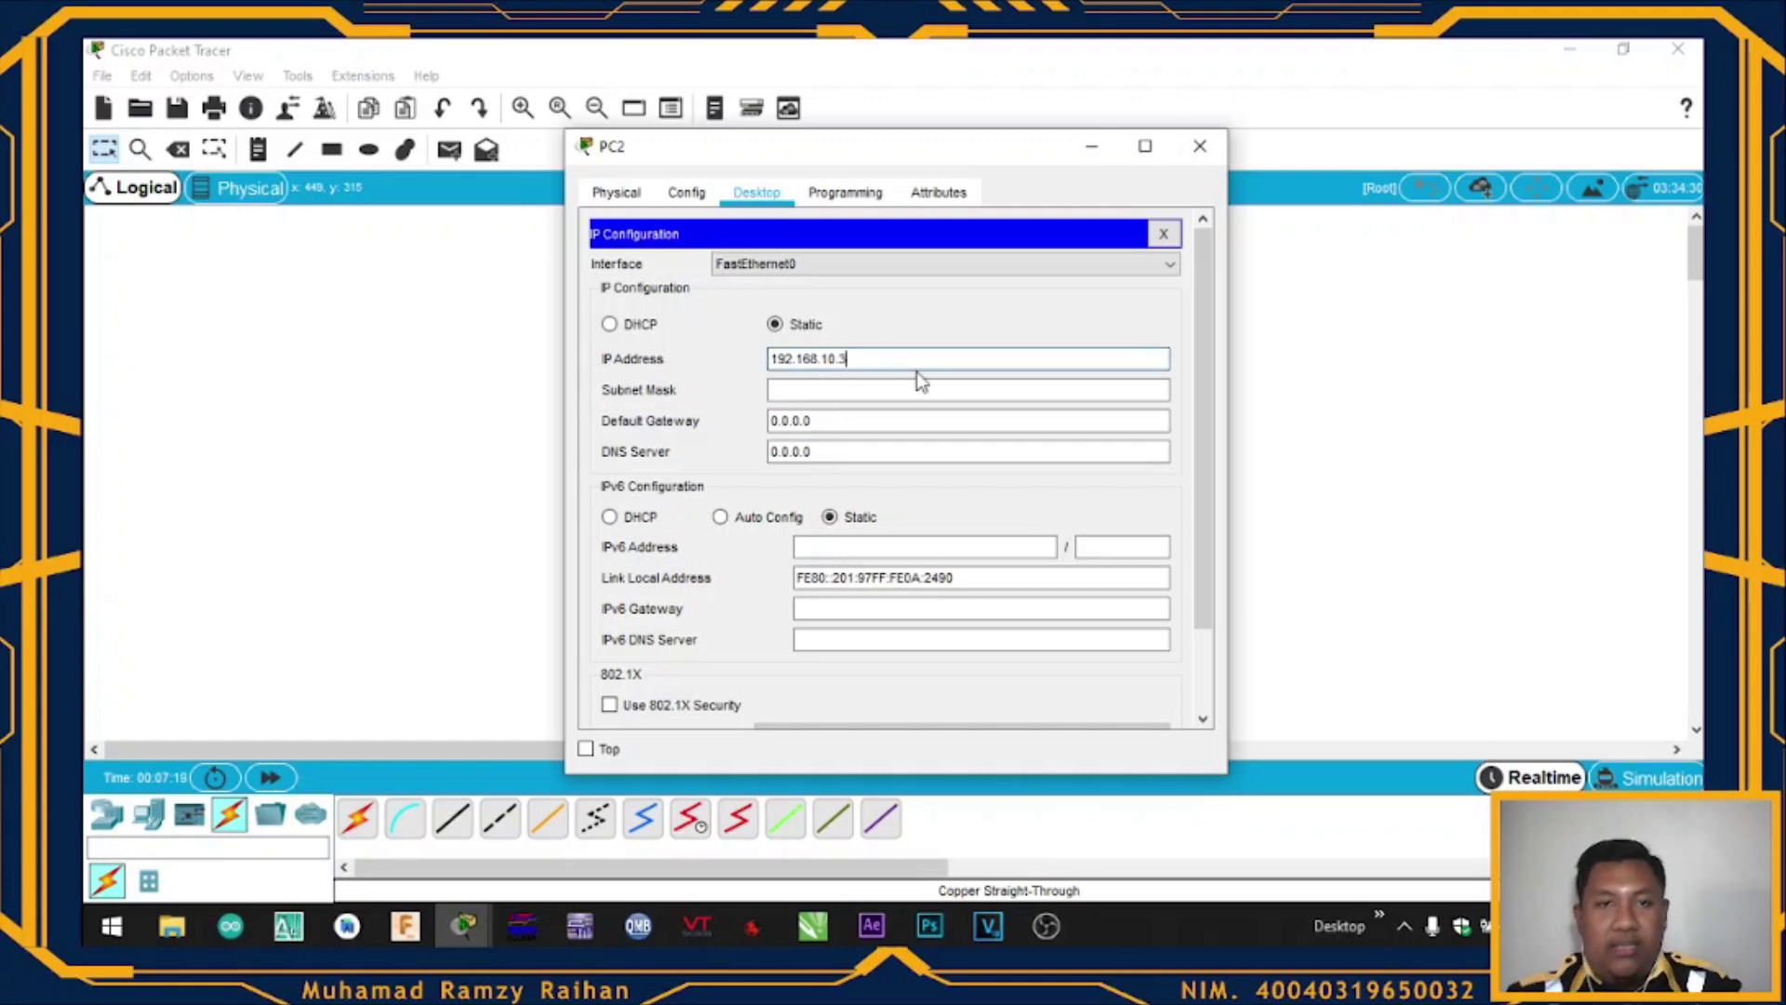
{"action": "key", "text": "Tab"}
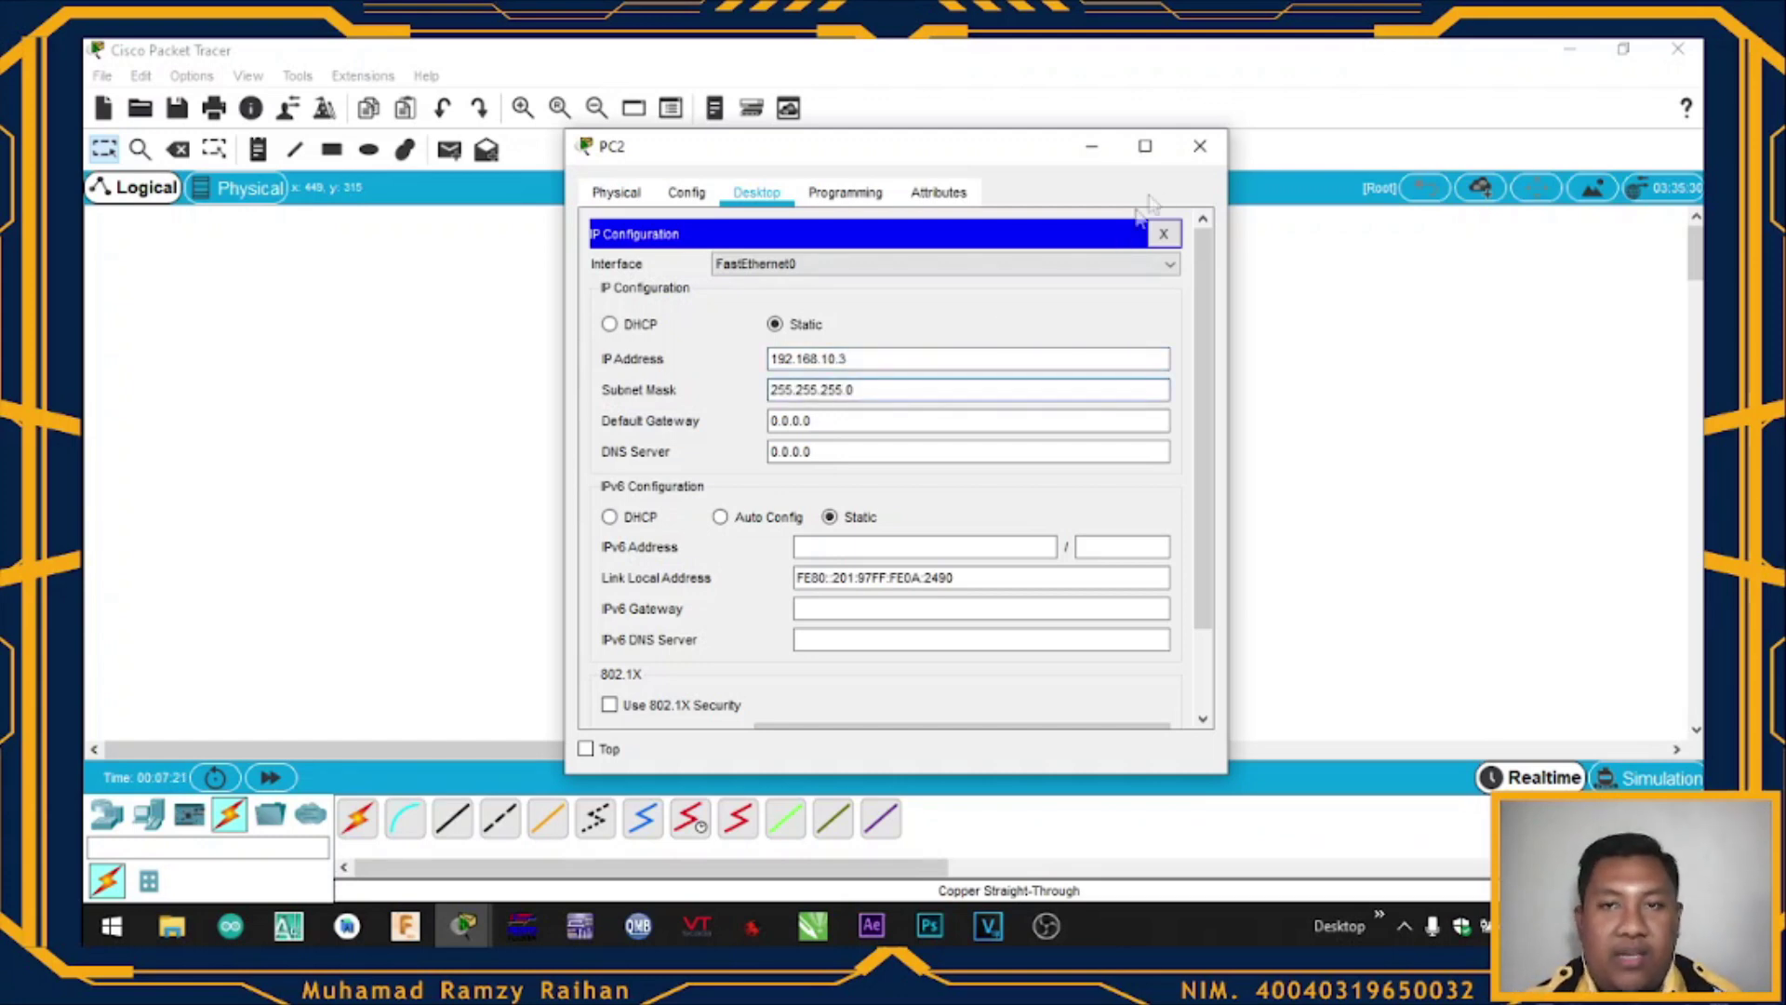
{"action": "left_click", "coordinate": [1197, 149]}
Configure PC3 with the static IP address 192.168.10.4 and the default subnet mask 255.255.255.0.
{"action": "left_click", "coordinate": [802, 554]}
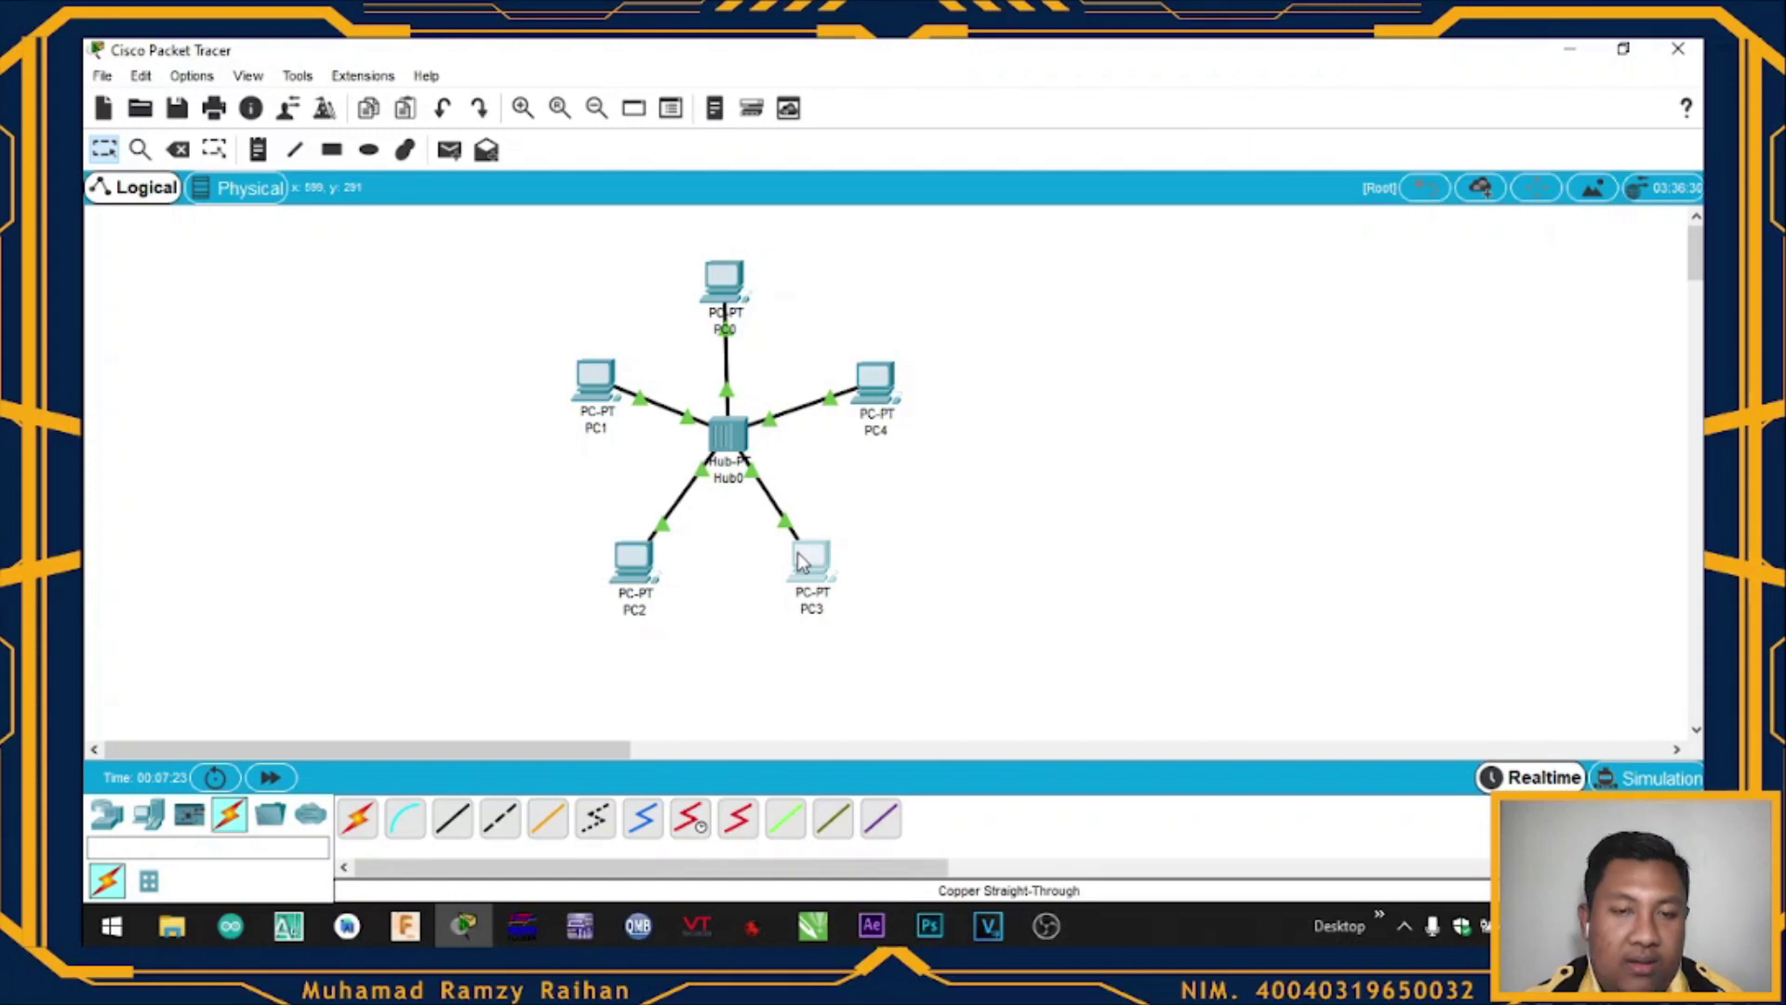
{"action": "left_click", "coordinate": [757, 193]}
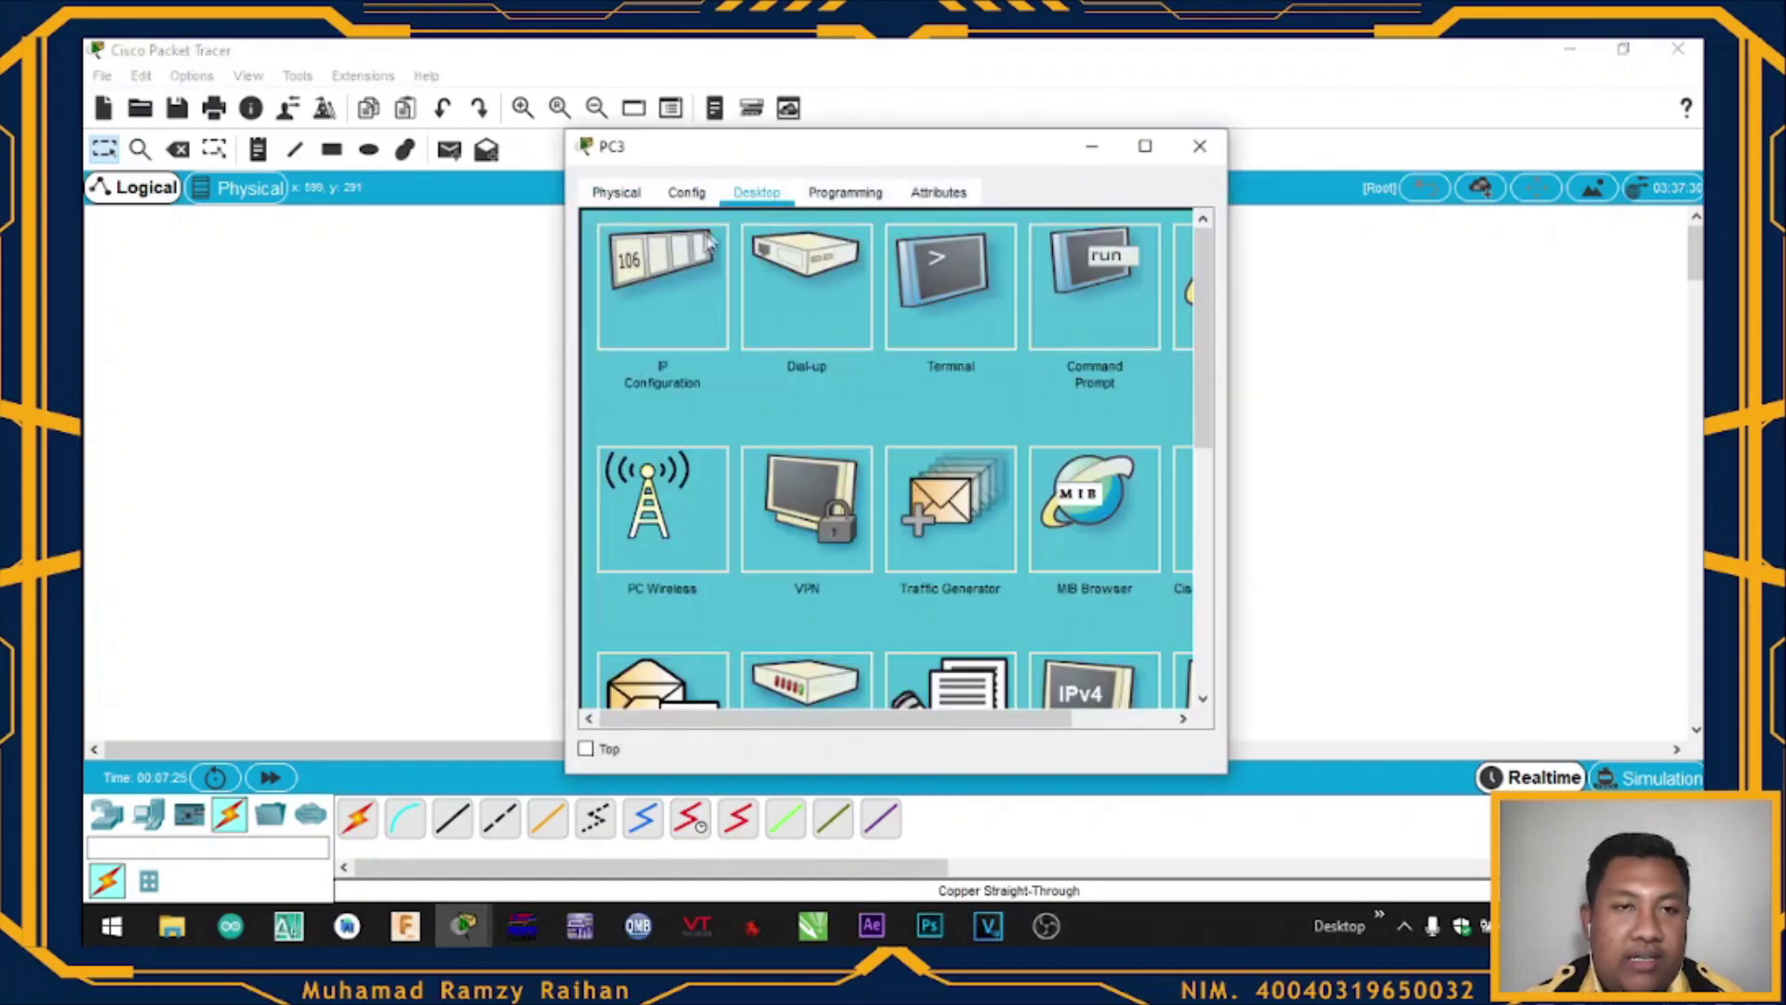
{"action": "left_click", "coordinate": [704, 246]}
{"action": "left_click", "coordinate": [861, 353]}
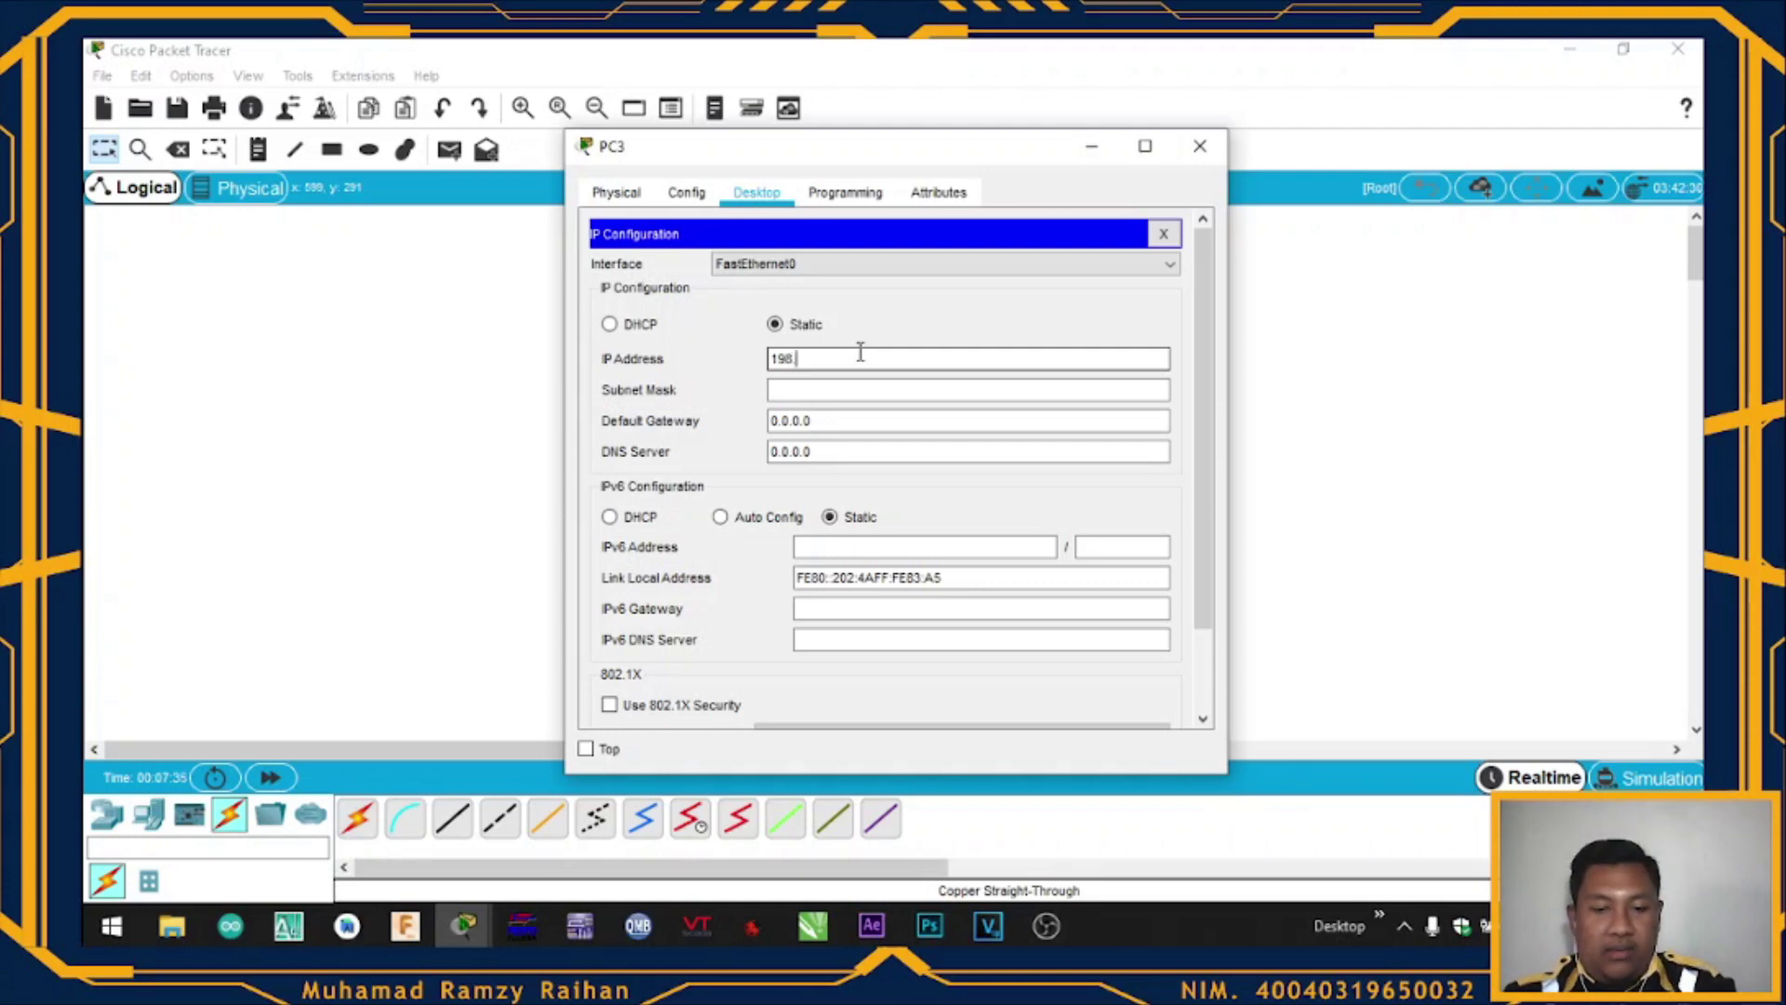
{"action": "key", "text": "BackSpace"}
{"action": "key", "text": "BackSpace"}
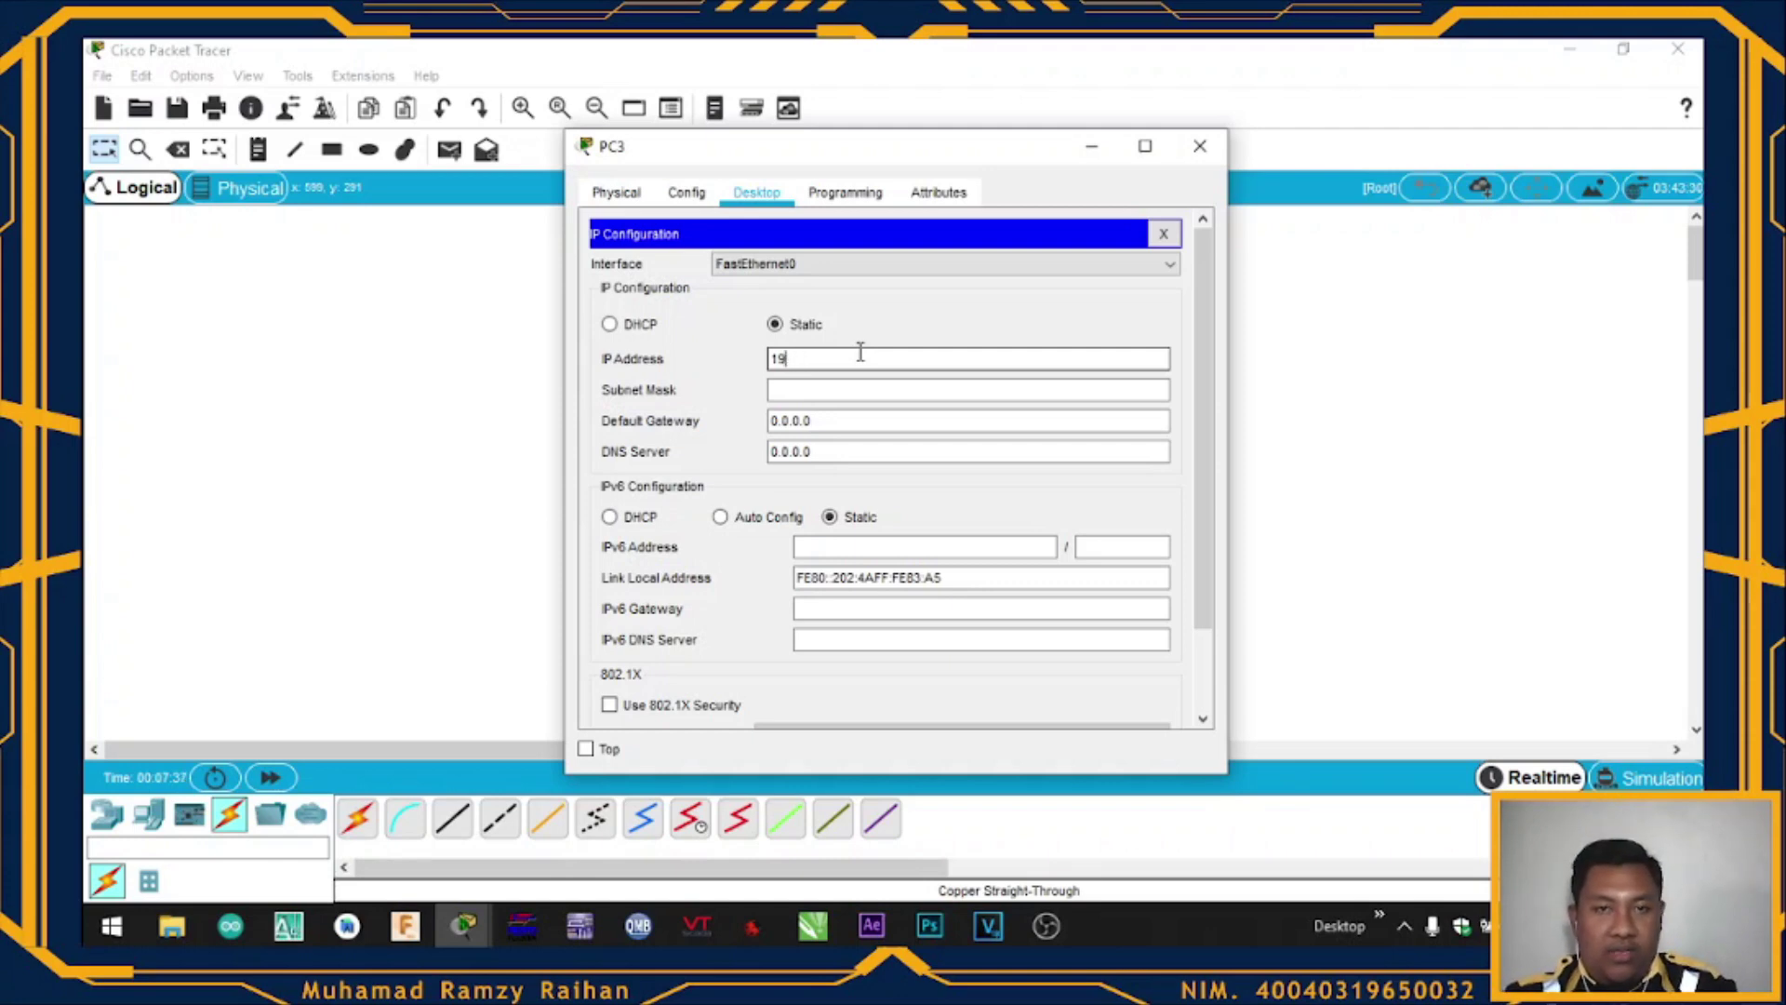
{"action": "type", "text": "168"}
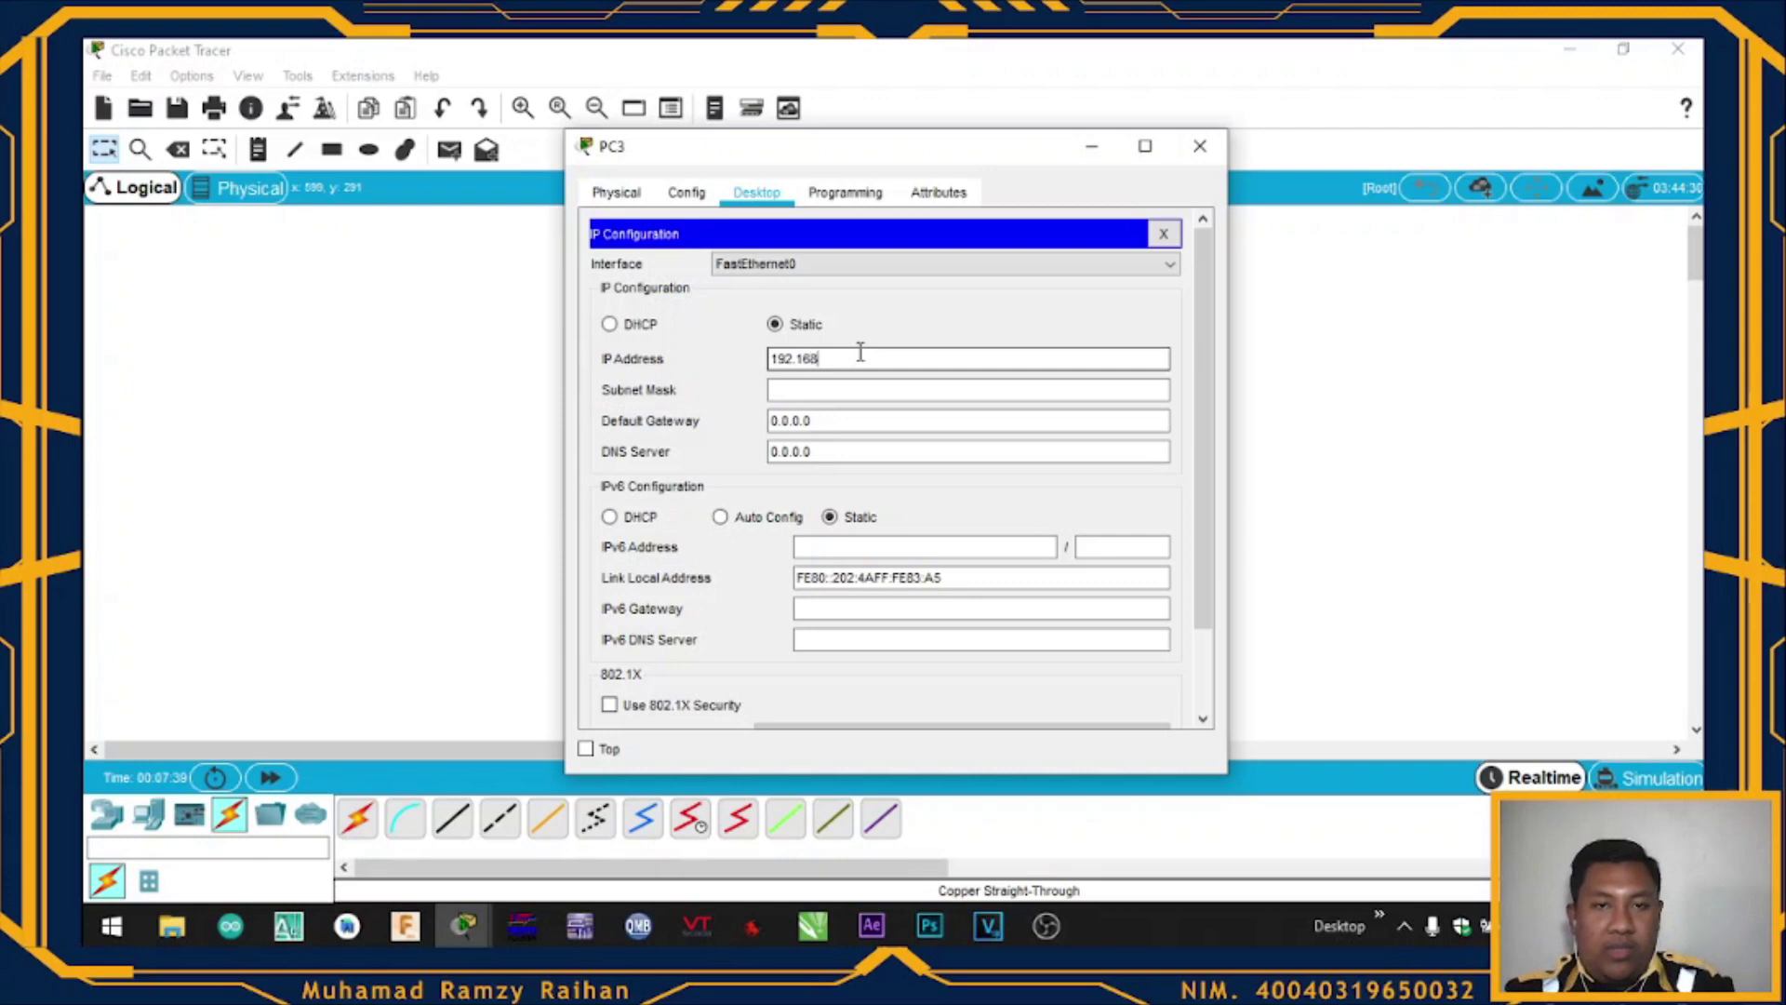
{"action": "type", "text": ".10.4"}
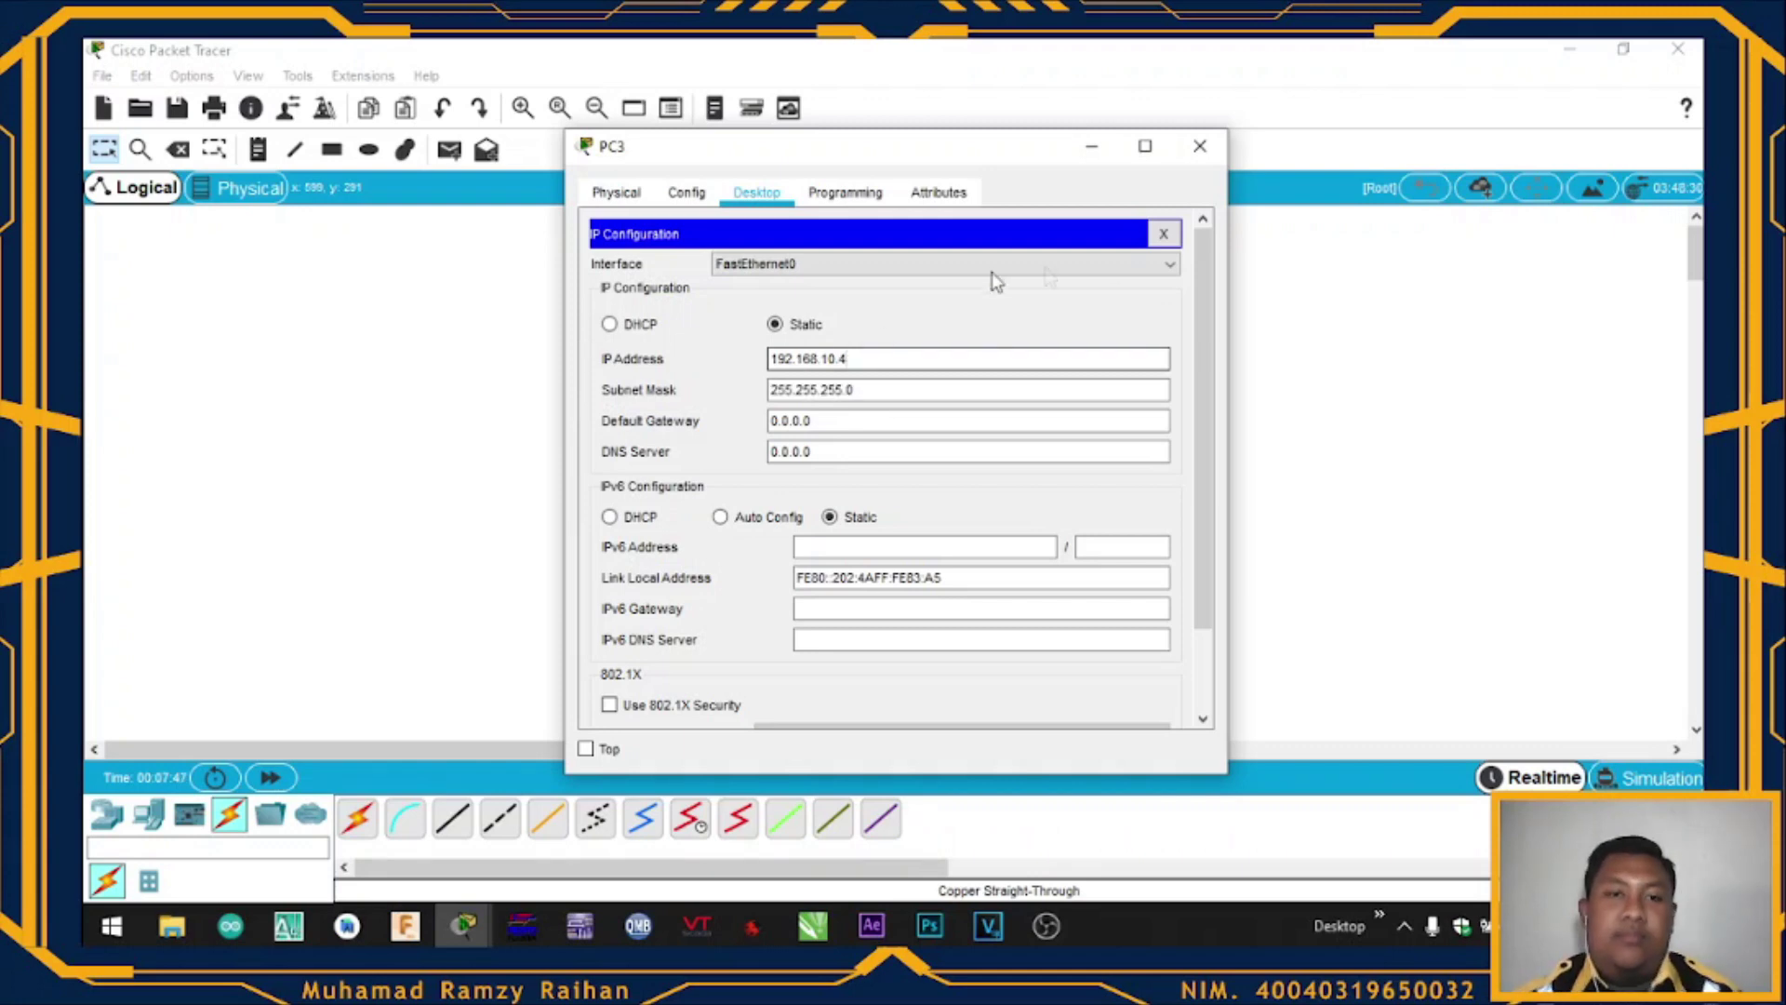
{"action": "left_click", "coordinate": [1200, 147]}
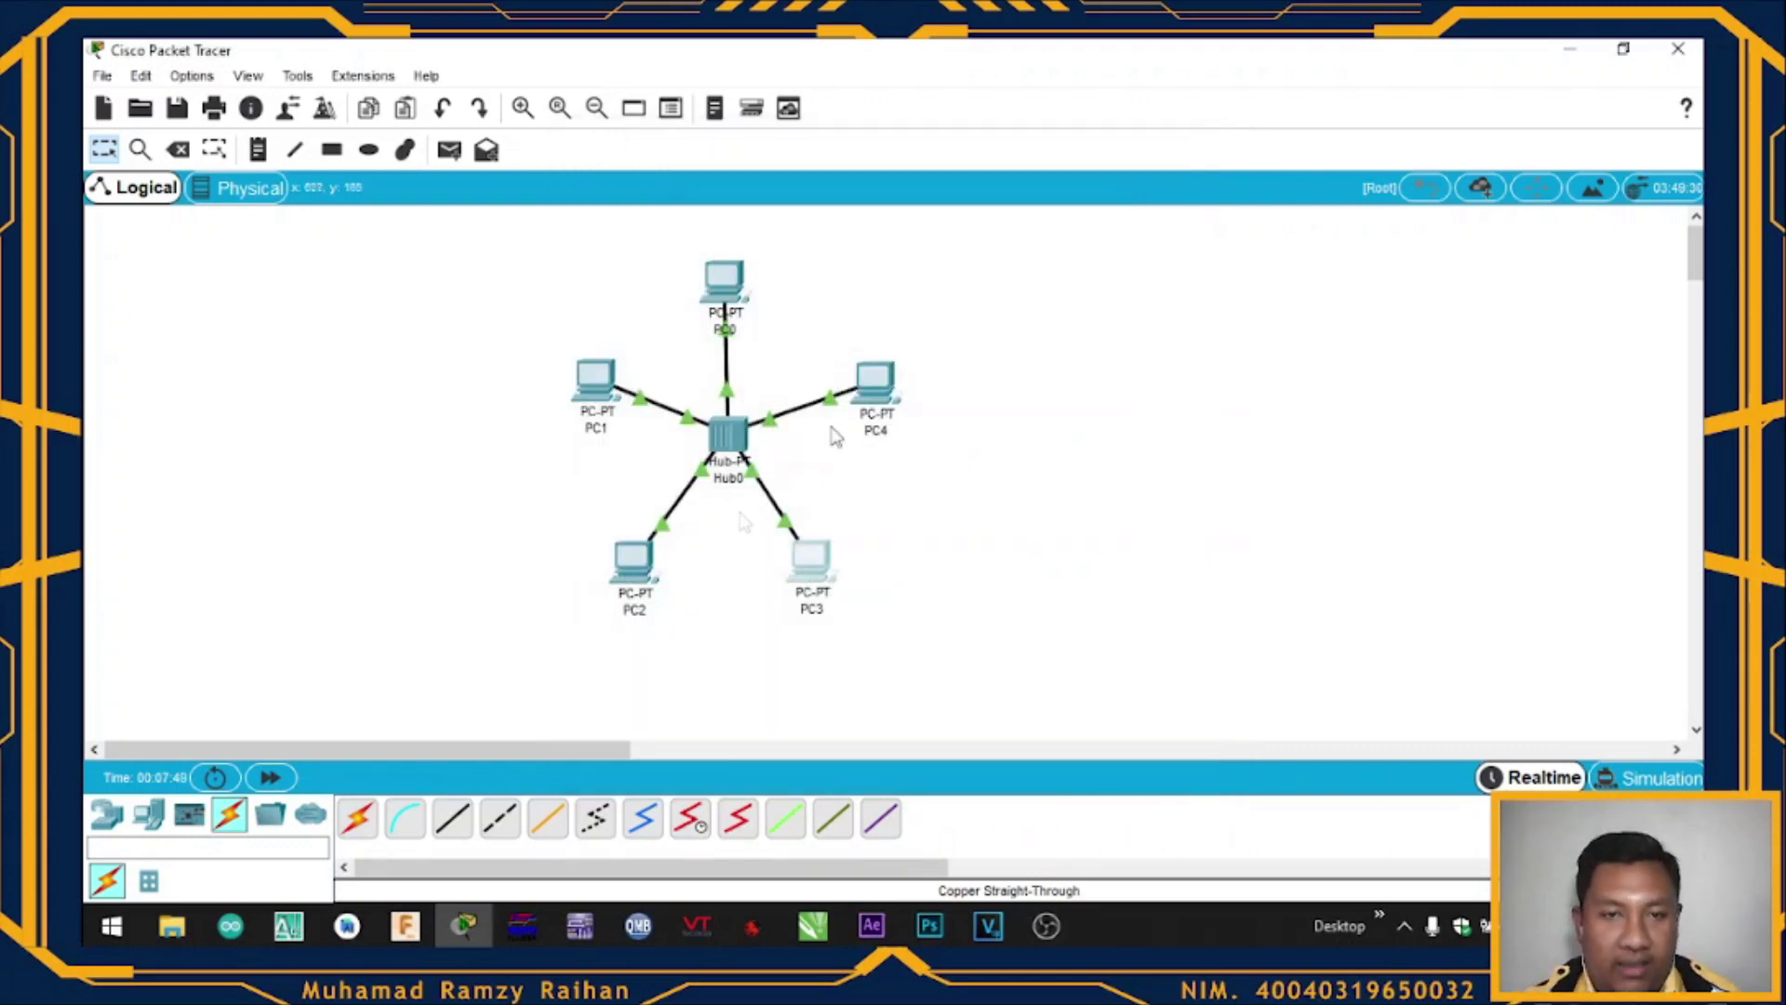
Configure PC4 with the static IP address 192.168.10.5 and the default subnet mask 255.255.255.0.
{"action": "left_click", "coordinate": [874, 381]}
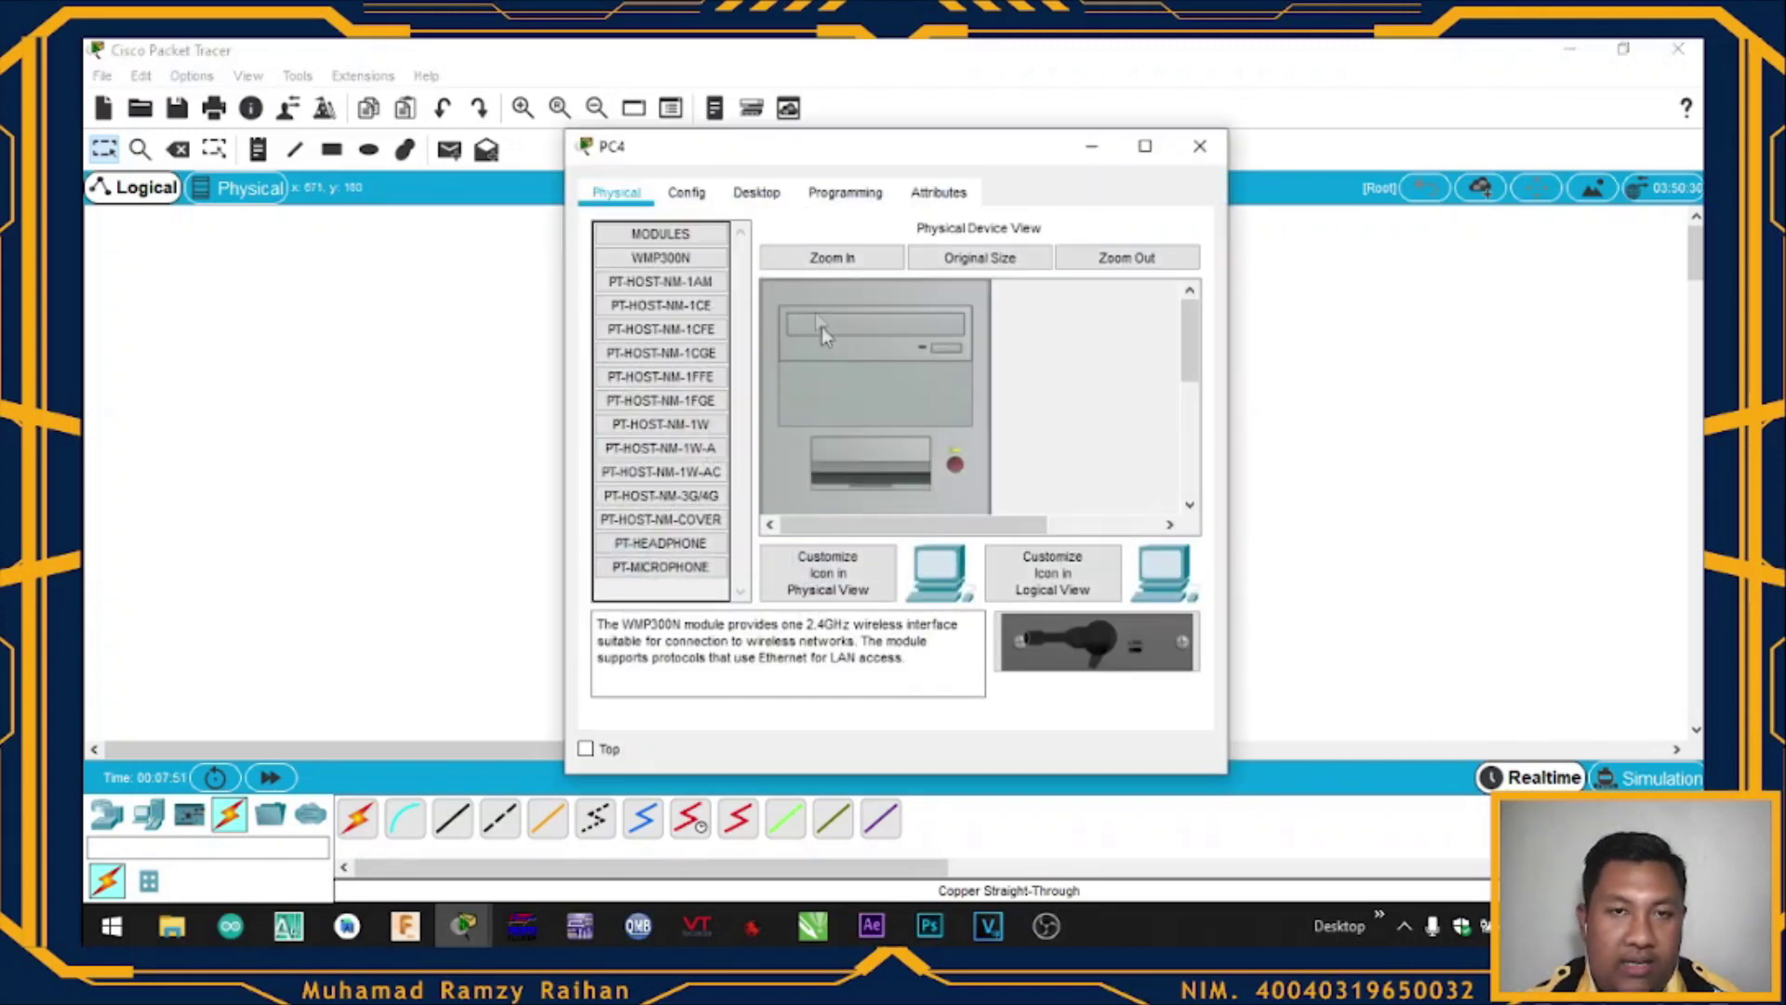
{"action": "left_click", "coordinate": [756, 191]}
{"action": "left_click", "coordinate": [702, 276]}
{"action": "left_click", "coordinate": [823, 358]}
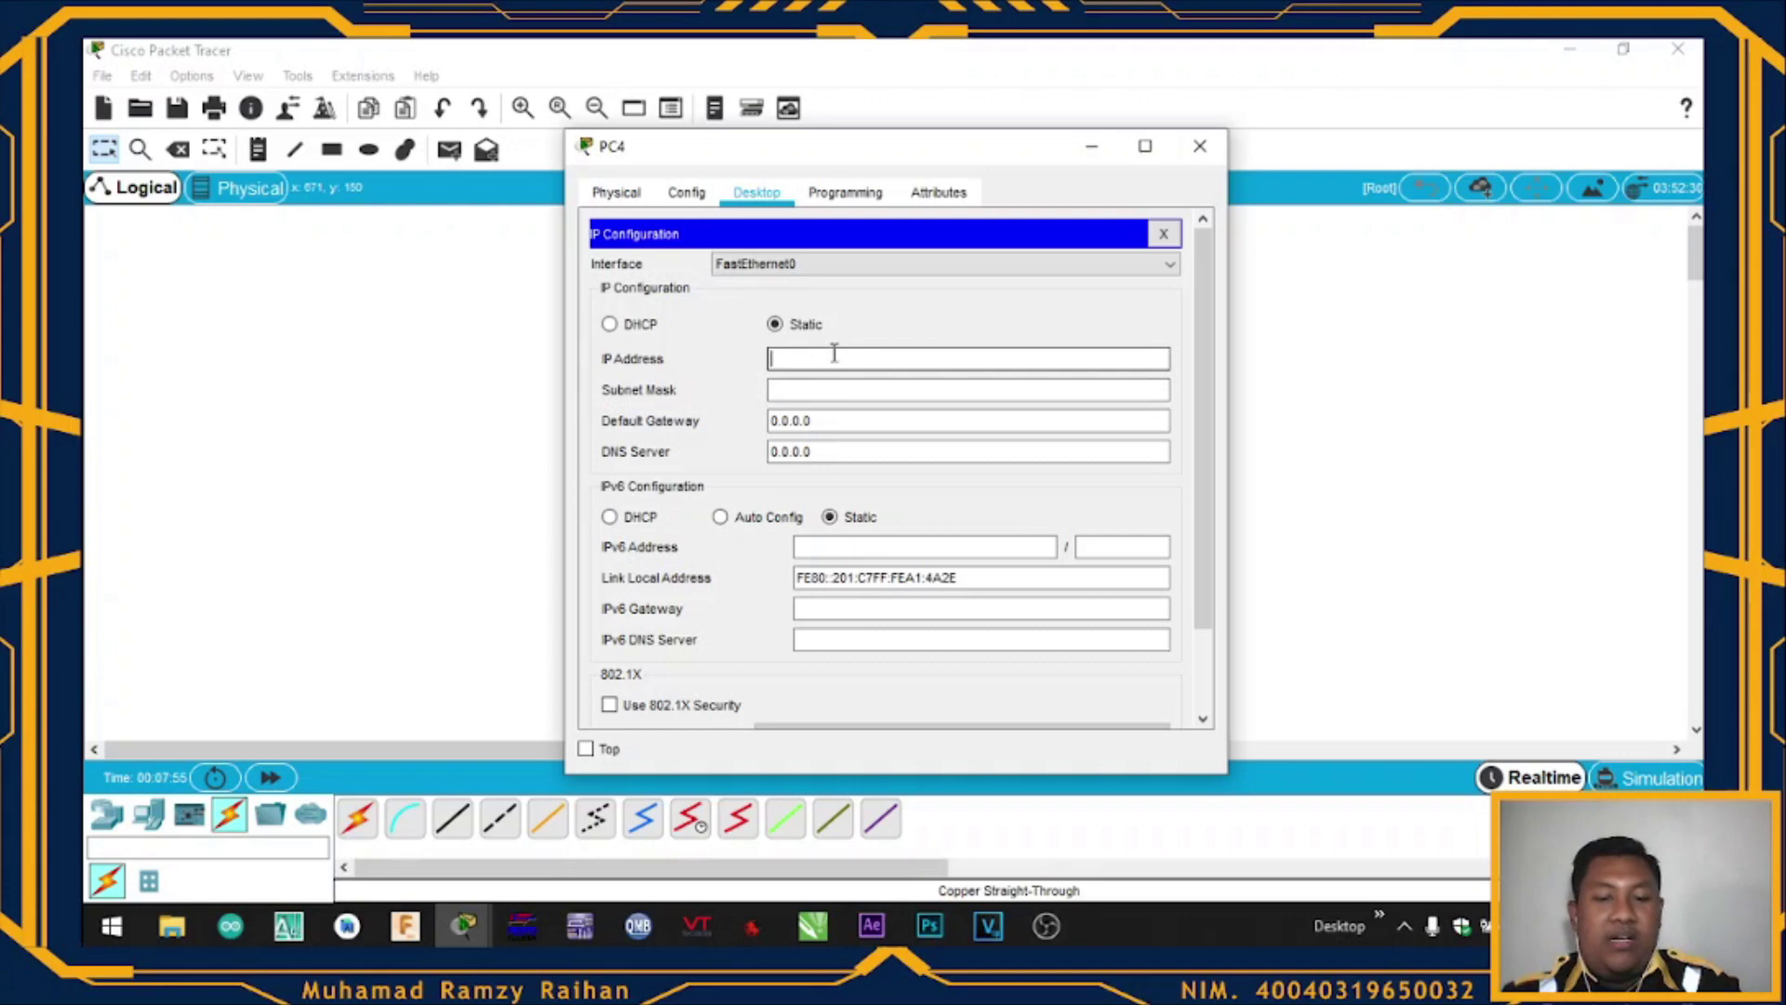
{"action": "type", "text": "192.168."}
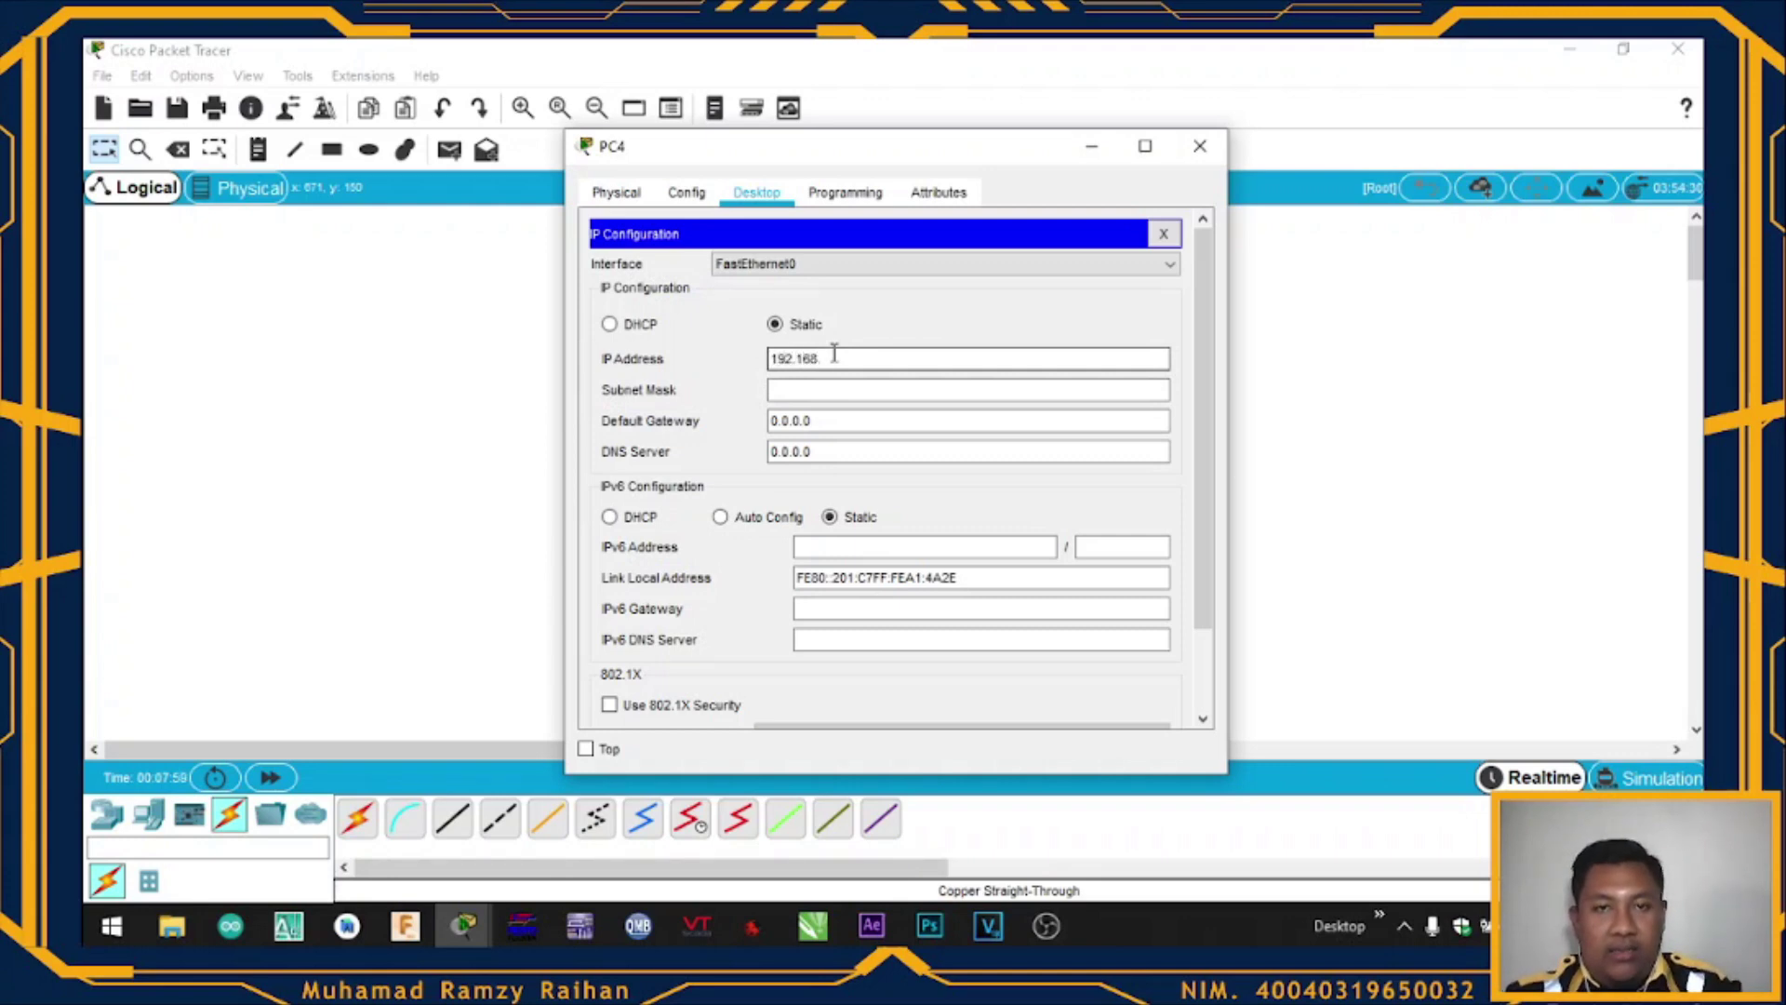
{"action": "type", "text": "10.5"}
{"action": "left_click", "coordinate": [839, 389]}
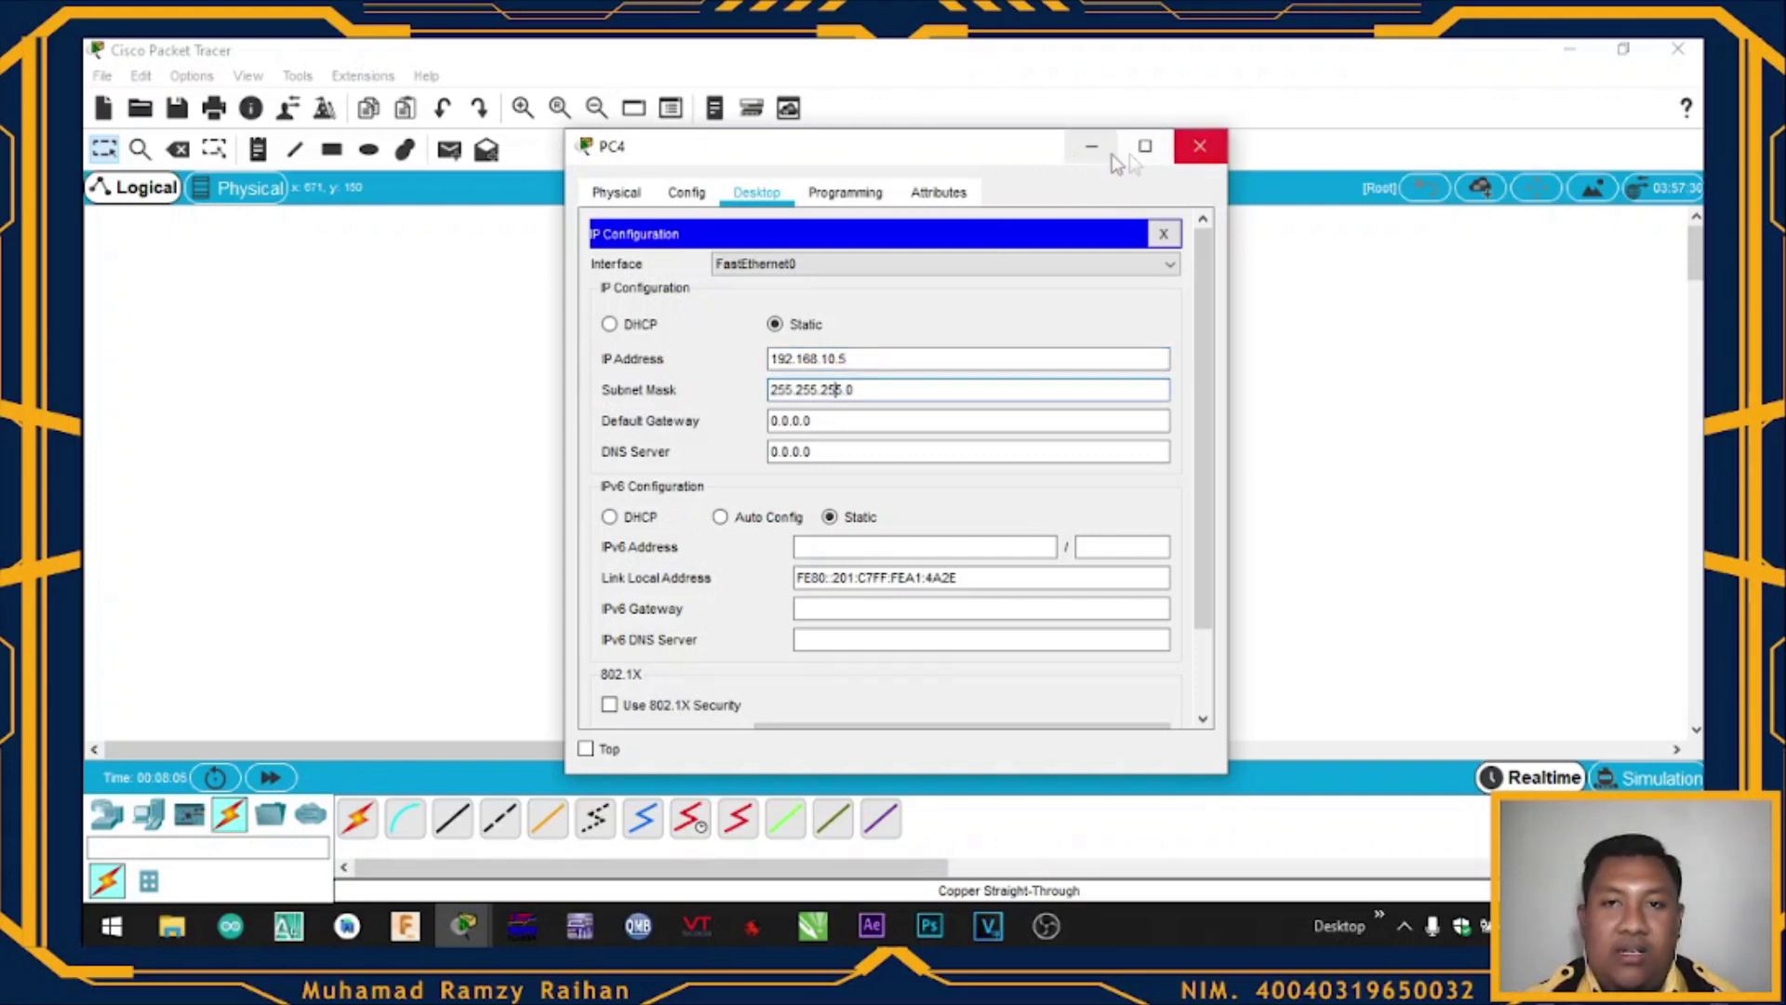
Review the IP configurations of PC4, PC3, PC2 and PC1, opening each one's static address settings.
{"action": "left_click_drag", "start_coordinate": [1049, 153], "coordinate": [1507, 119]}
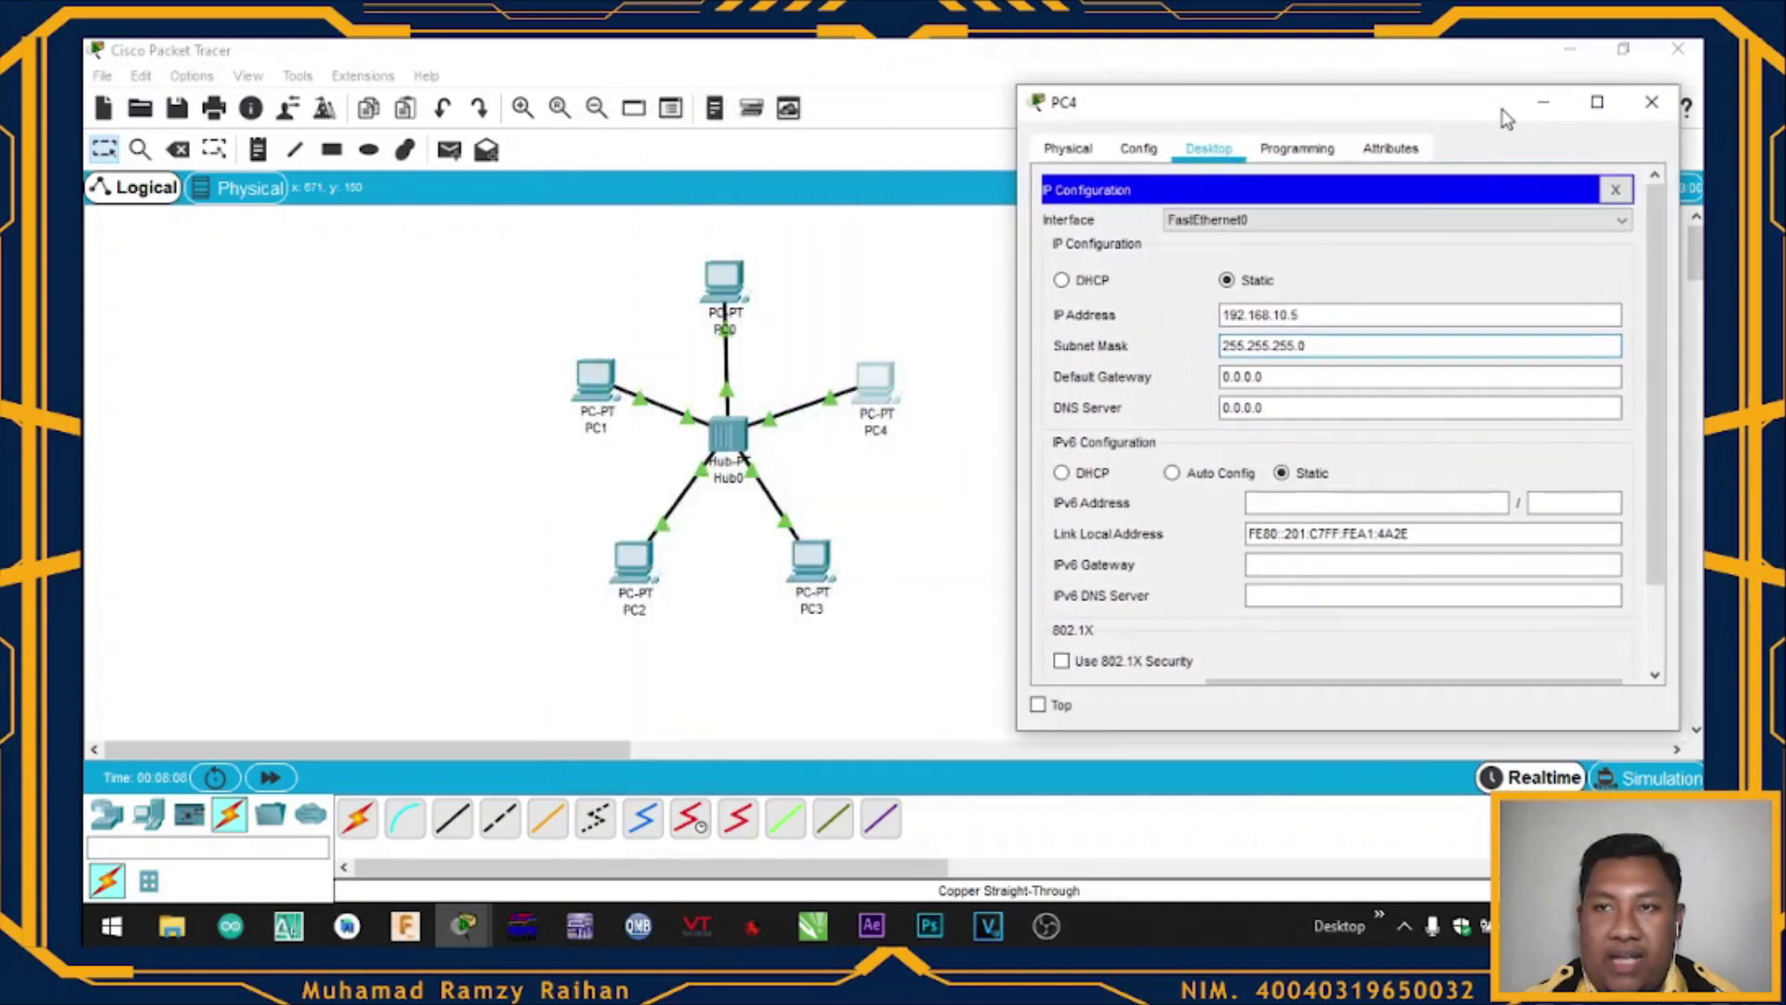
{"action": "left_click", "coordinate": [815, 560]}
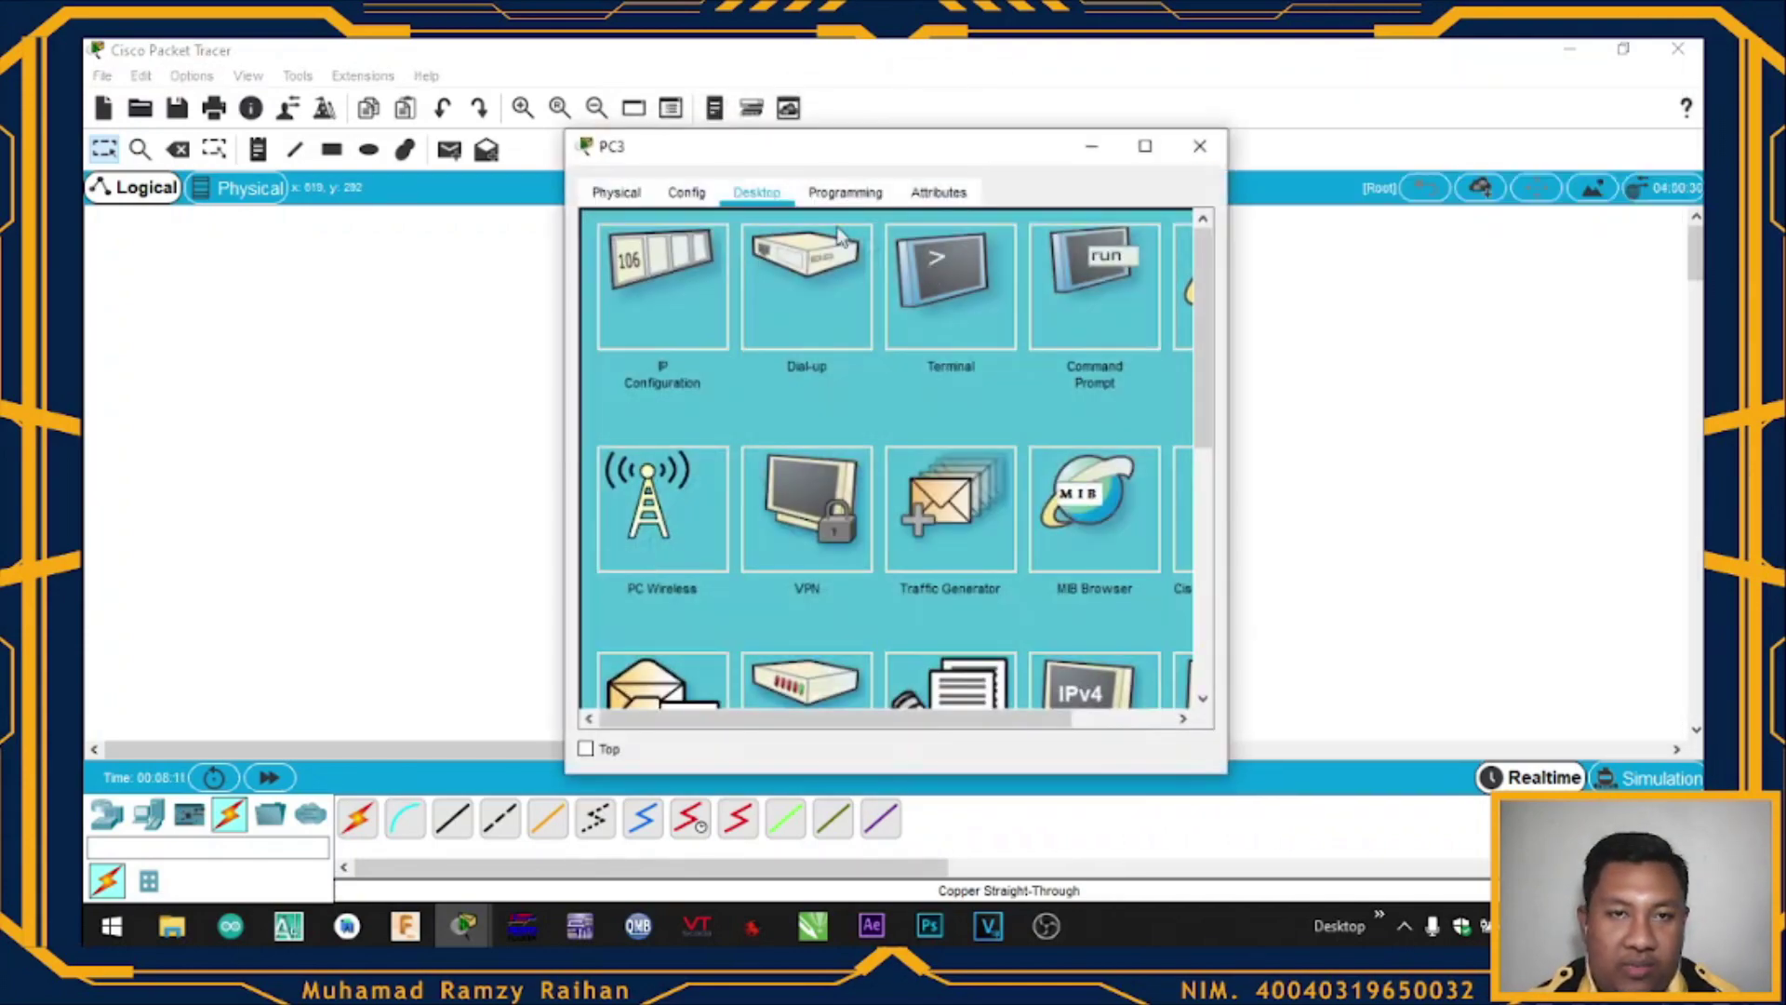
{"action": "left_click", "coordinate": [674, 277]}
{"action": "left_click", "coordinate": [446, 443]}
{"action": "left_click", "coordinate": [632, 563]}
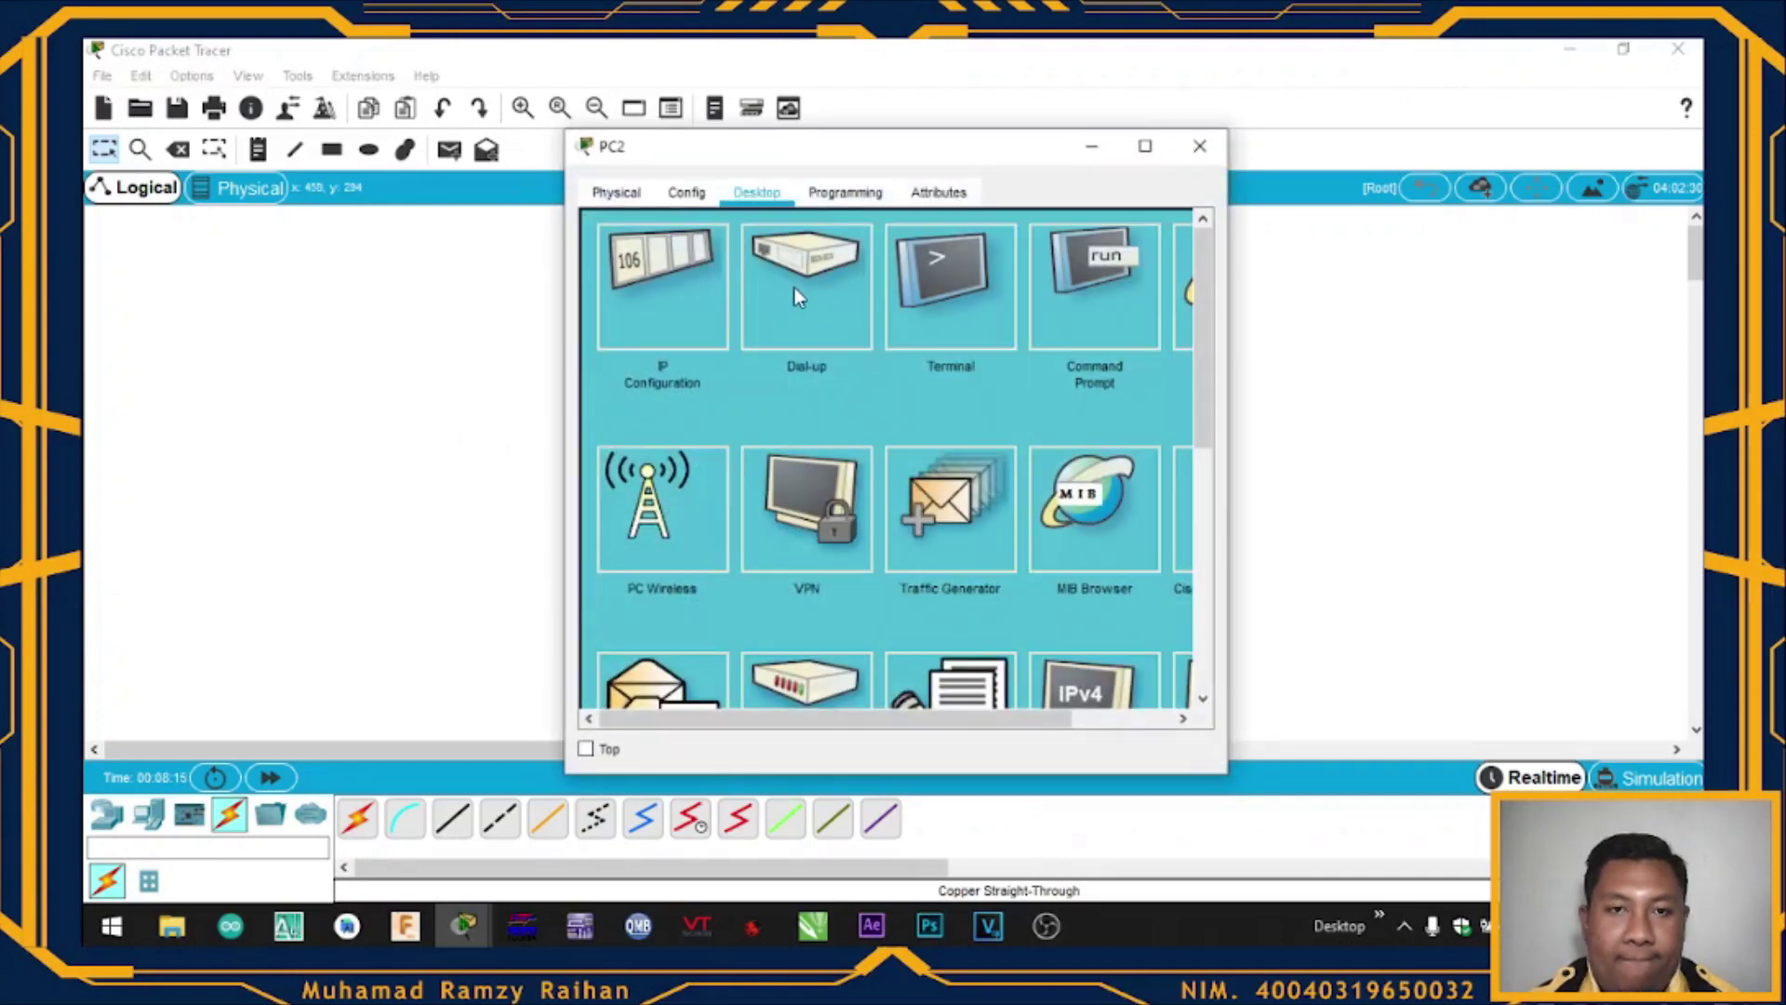
{"action": "left_click", "coordinate": [661, 311]}
{"action": "left_click", "coordinate": [507, 454]}
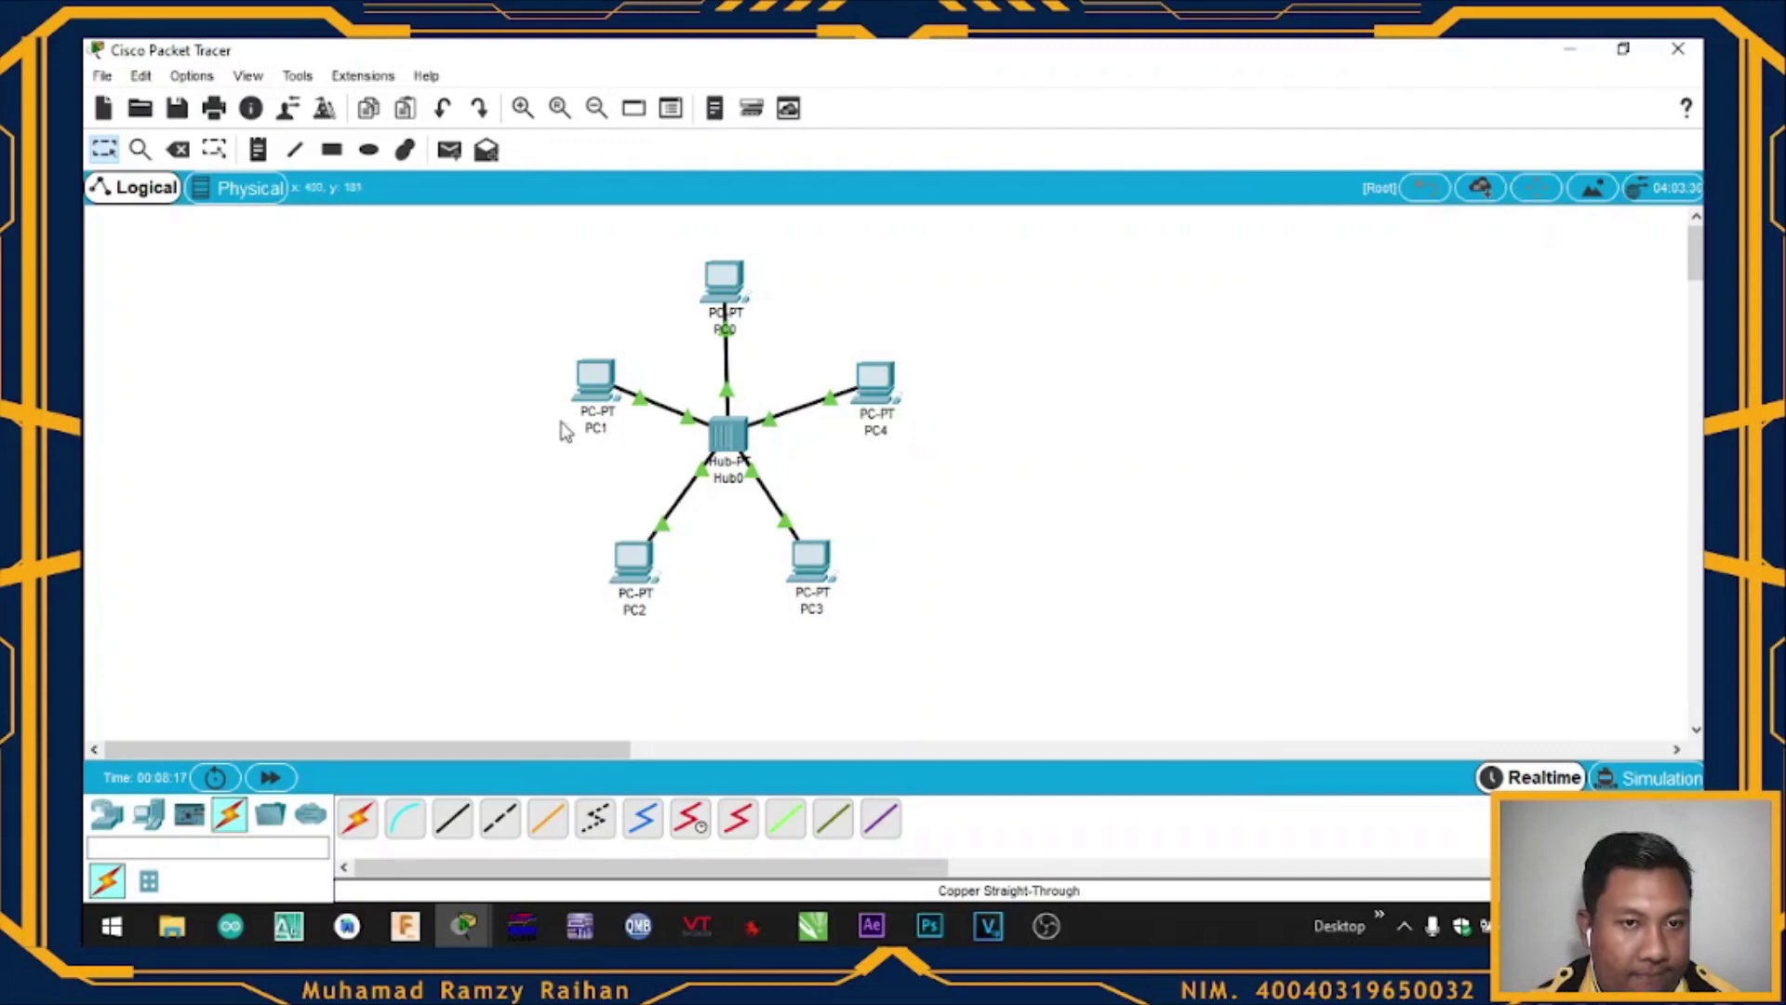
{"action": "left_click", "coordinate": [595, 382]}
{"action": "left_click", "coordinate": [670, 316]}
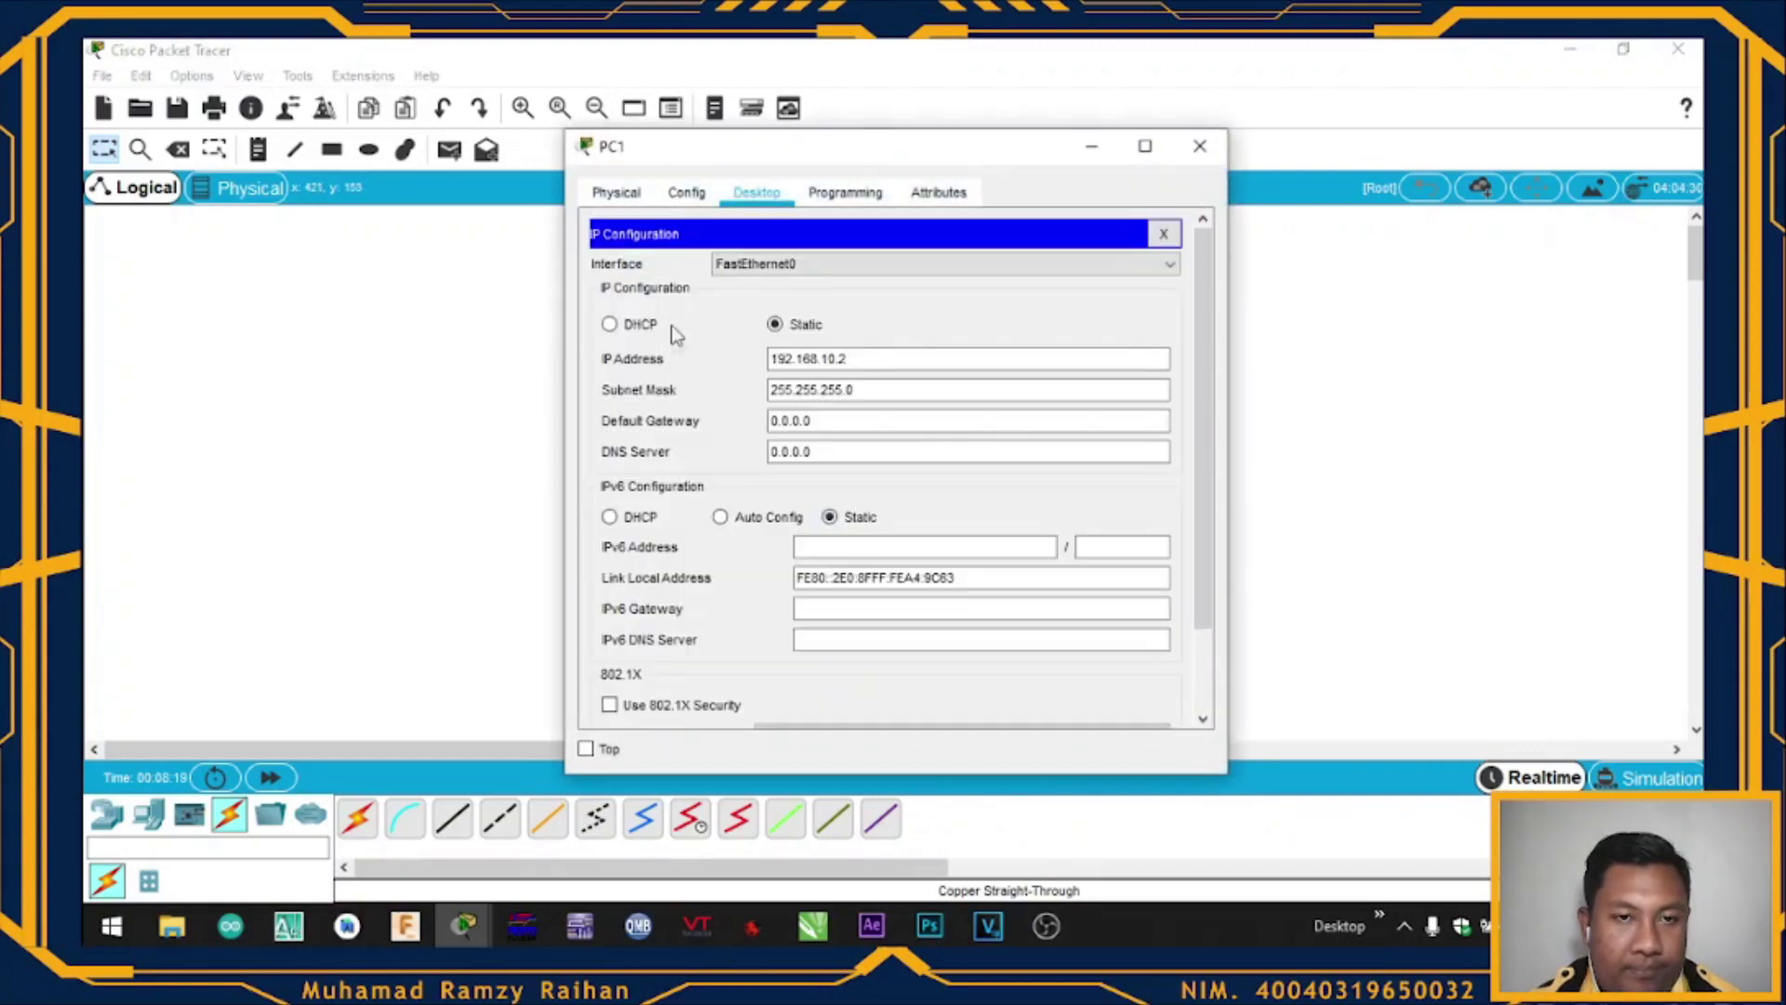
{"action": "left_click", "coordinate": [491, 619]}
Compare the IP configurations of PC0 and PC1 side by side and close both device windows.
{"action": "left_click", "coordinate": [724, 321]}
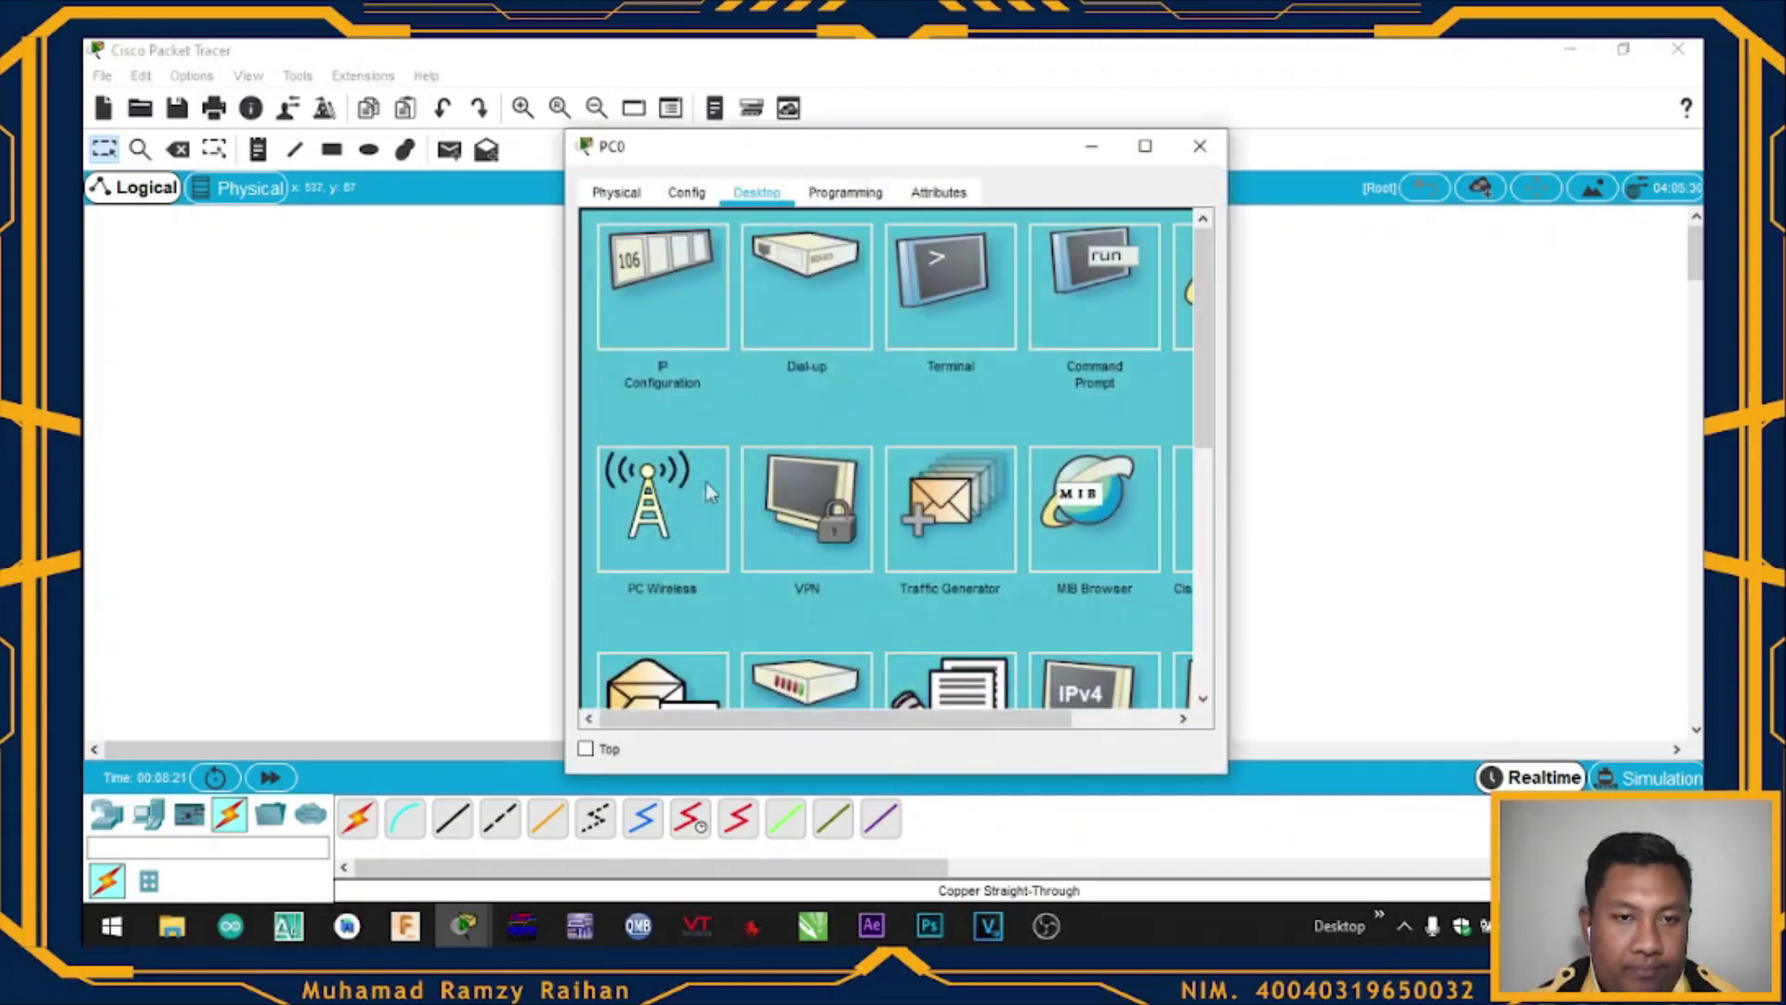
{"action": "left_click", "coordinate": [693, 319]}
{"action": "left_click_drag", "start_coordinate": [869, 160], "coordinate": [418, 98]}
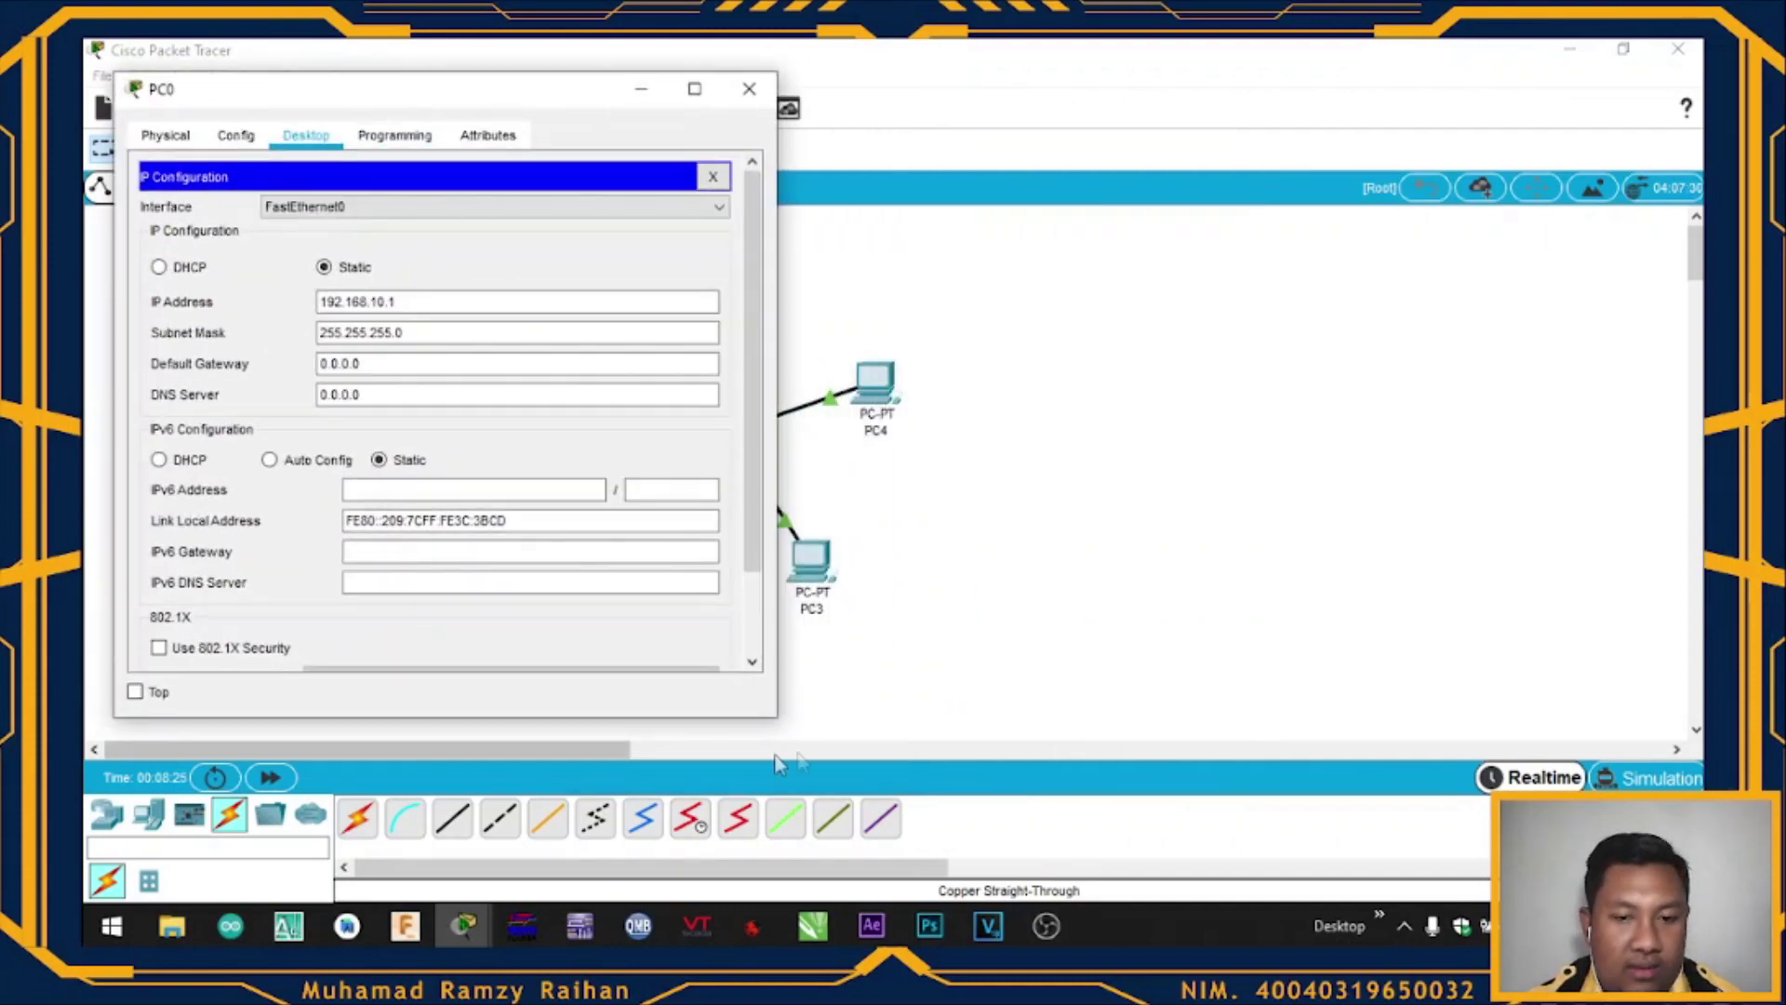
{"action": "left_click", "coordinate": [453, 917]}
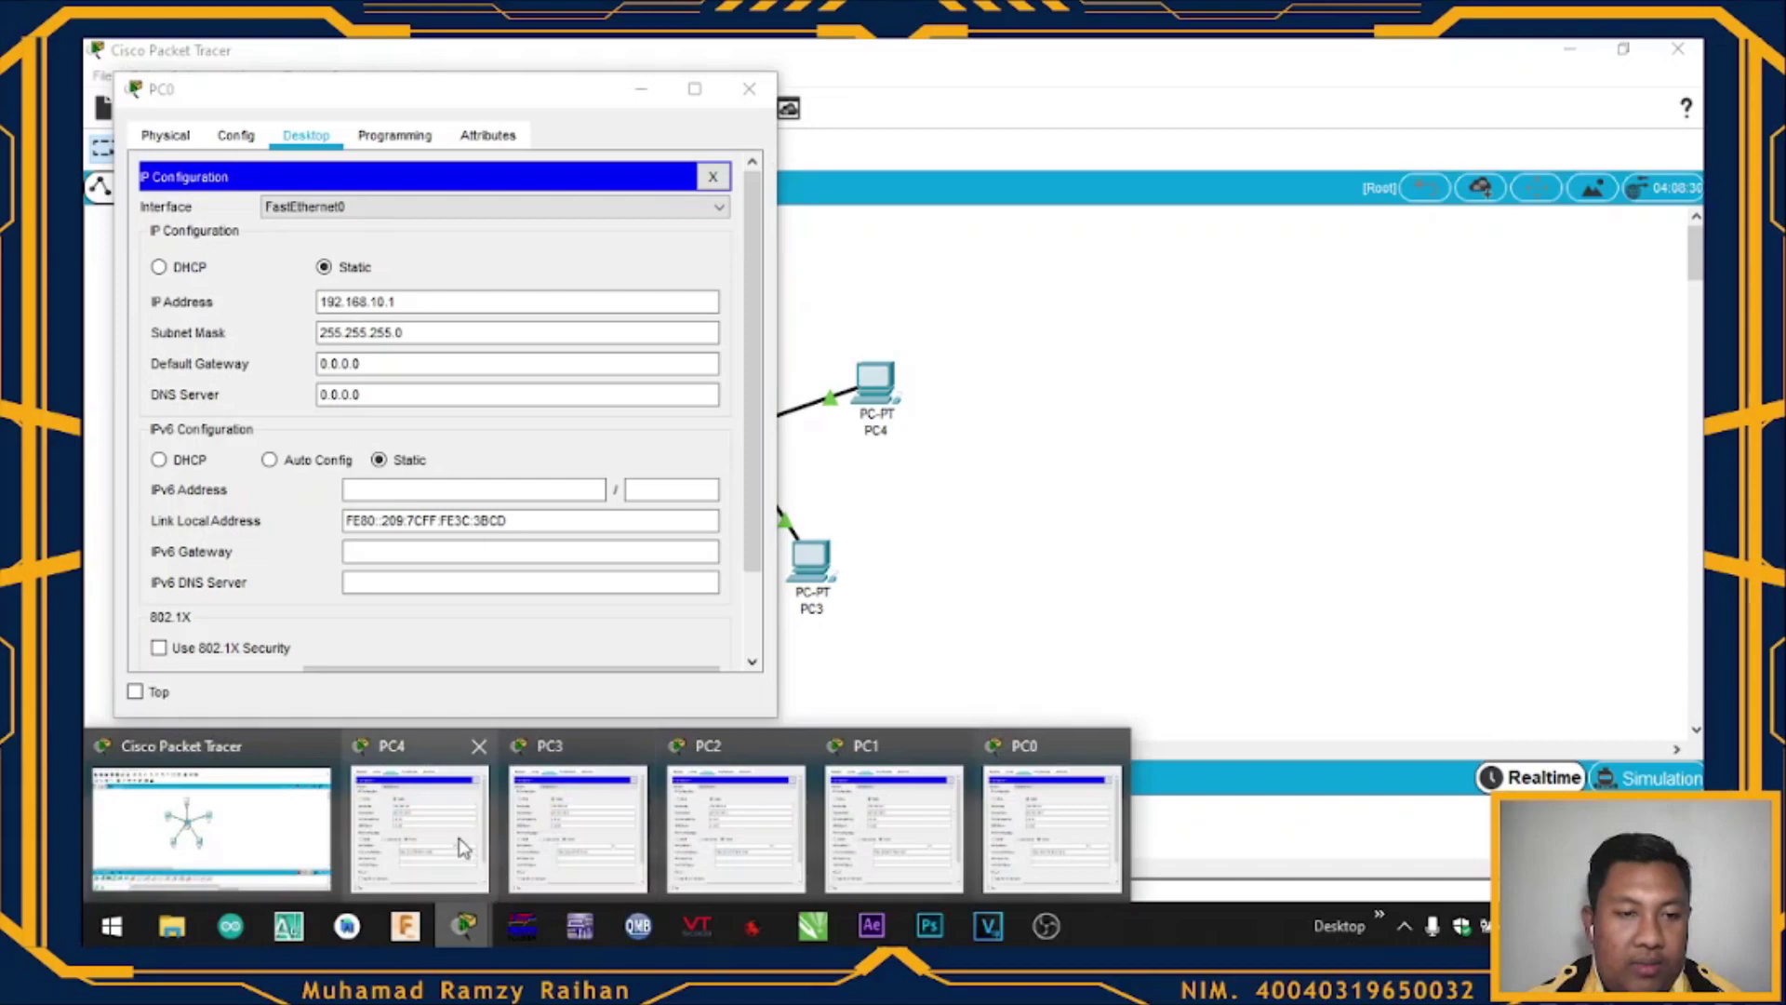
{"action": "left_click", "coordinate": [930, 802]}
{"action": "left_click_drag", "start_coordinate": [661, 149], "coordinate": [879, 96]}
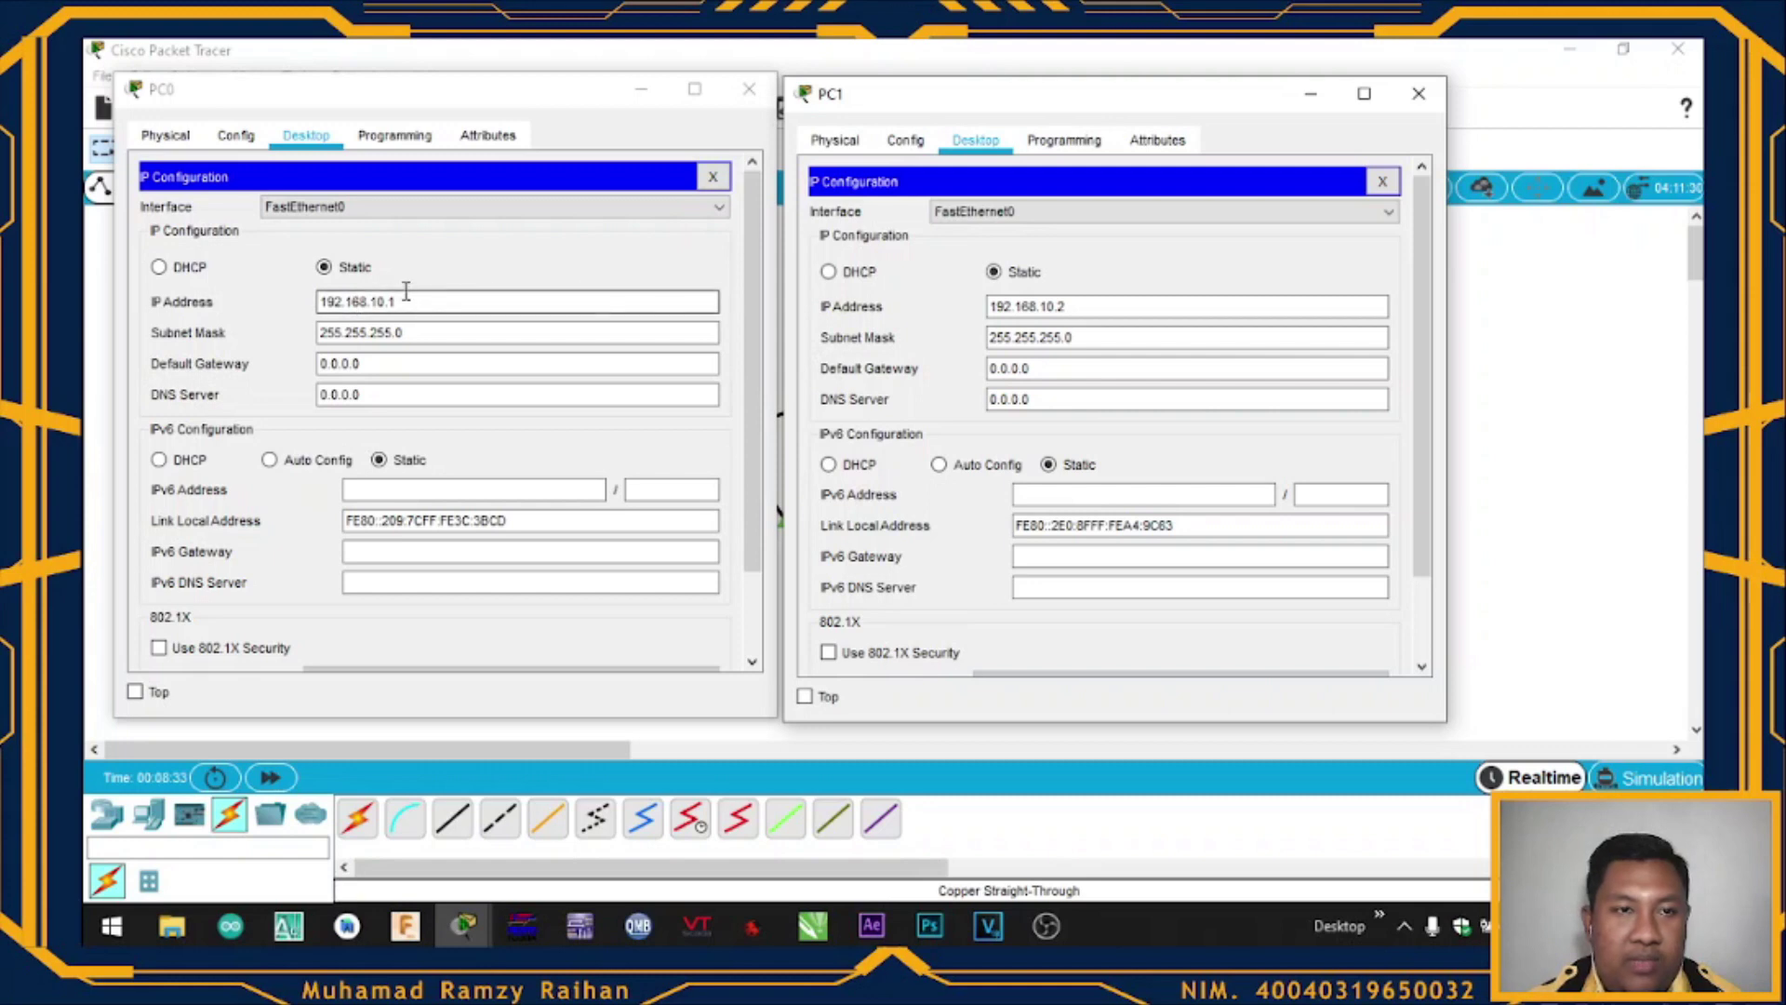
{"action": "left_click", "coordinate": [1067, 306]}
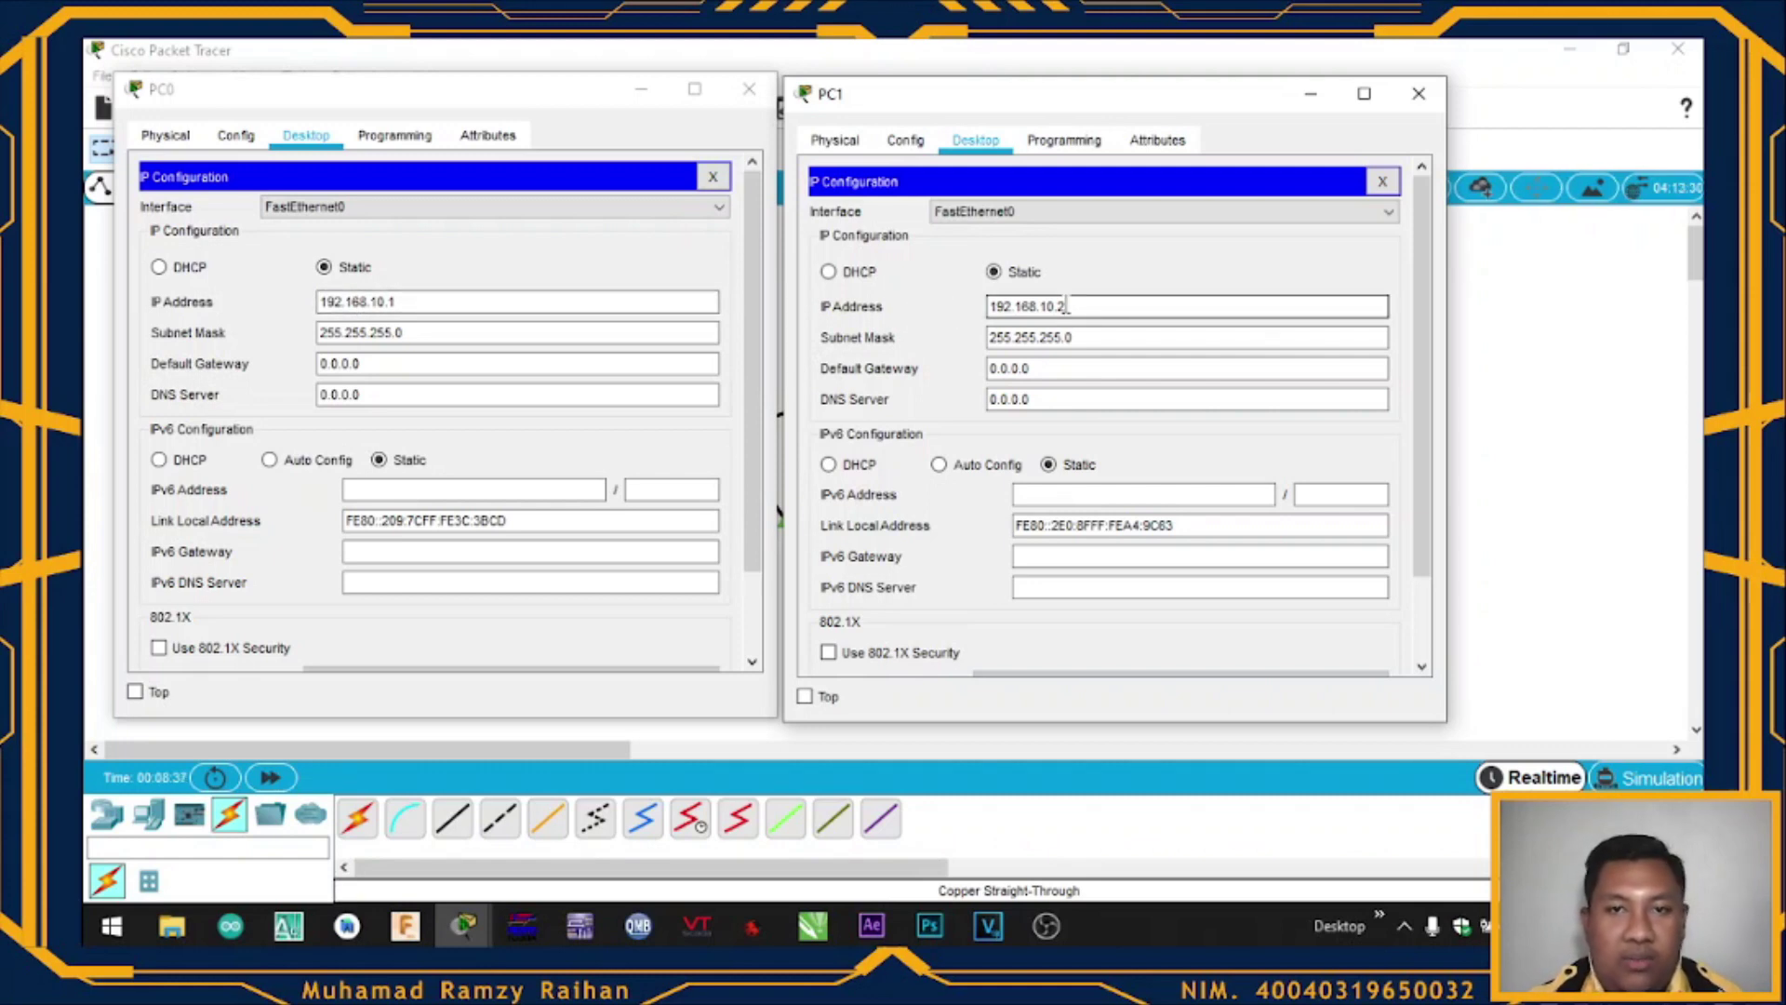
{"action": "left_click", "coordinate": [1414, 95]}
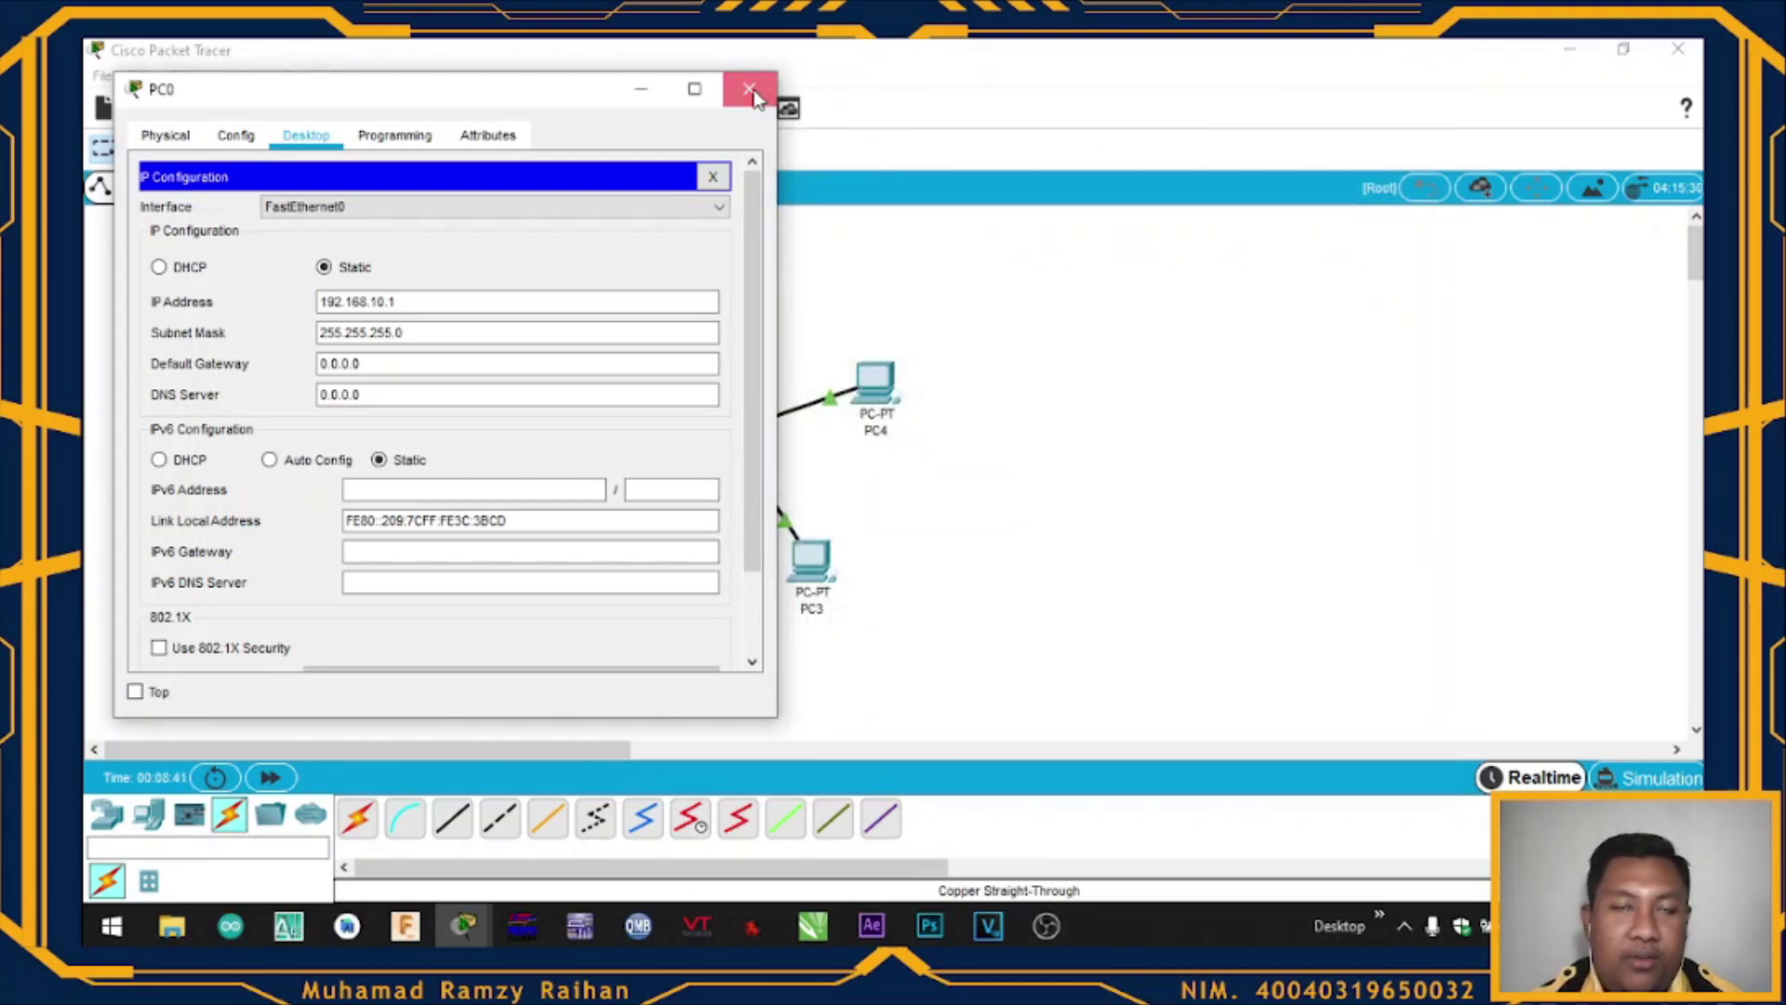
{"action": "left_click", "coordinate": [749, 89]}
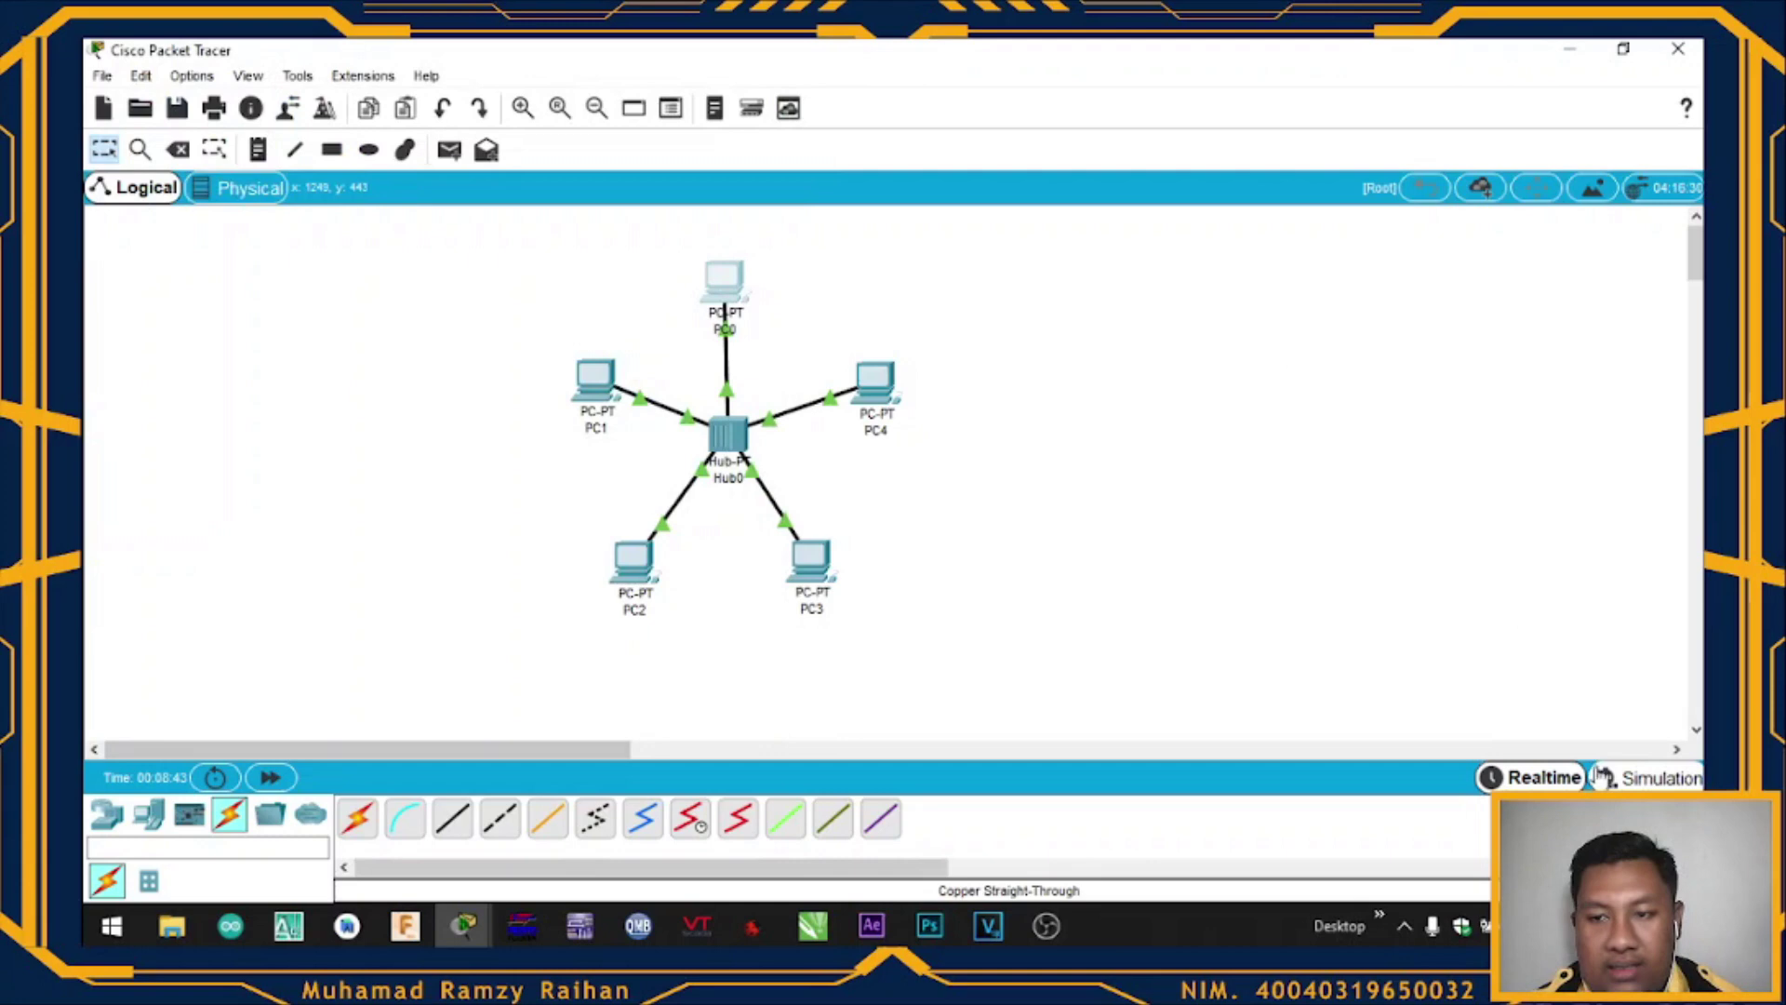
Play a simple PDU from PC1 to PC4 in Simulation mode and delete the scenario.
{"action": "left_click", "coordinate": [1648, 777]}
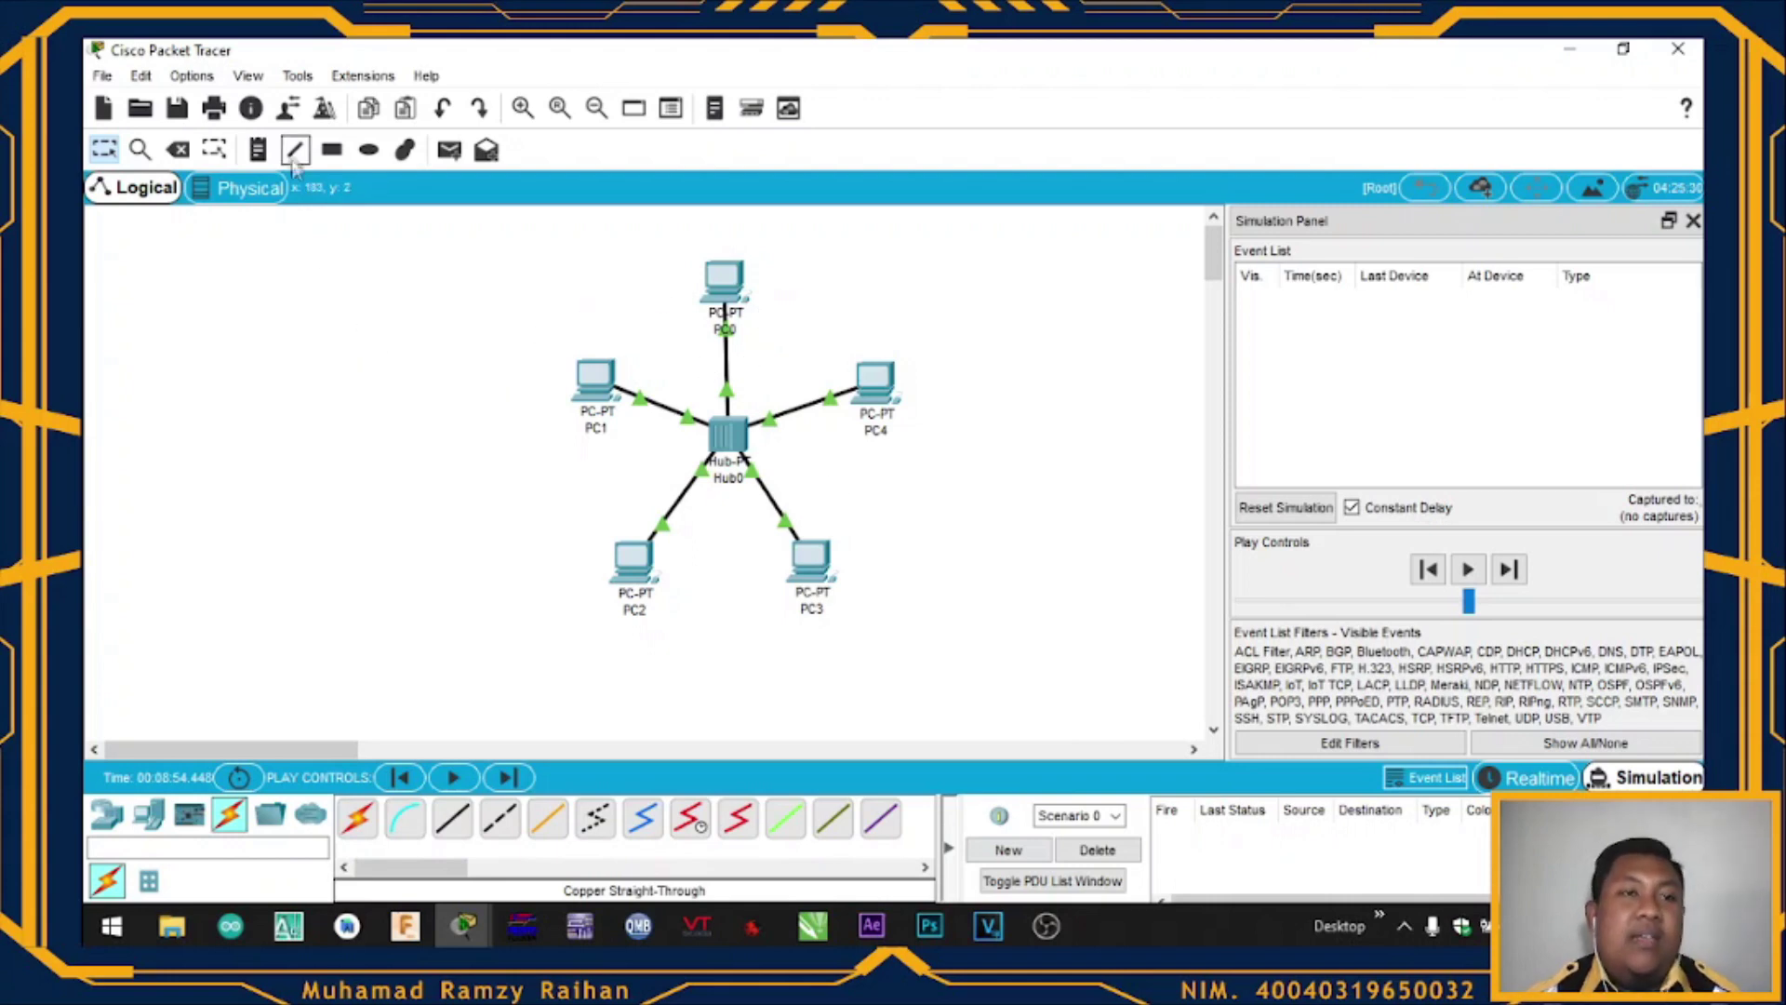
{"action": "left_click", "coordinate": [448, 152]}
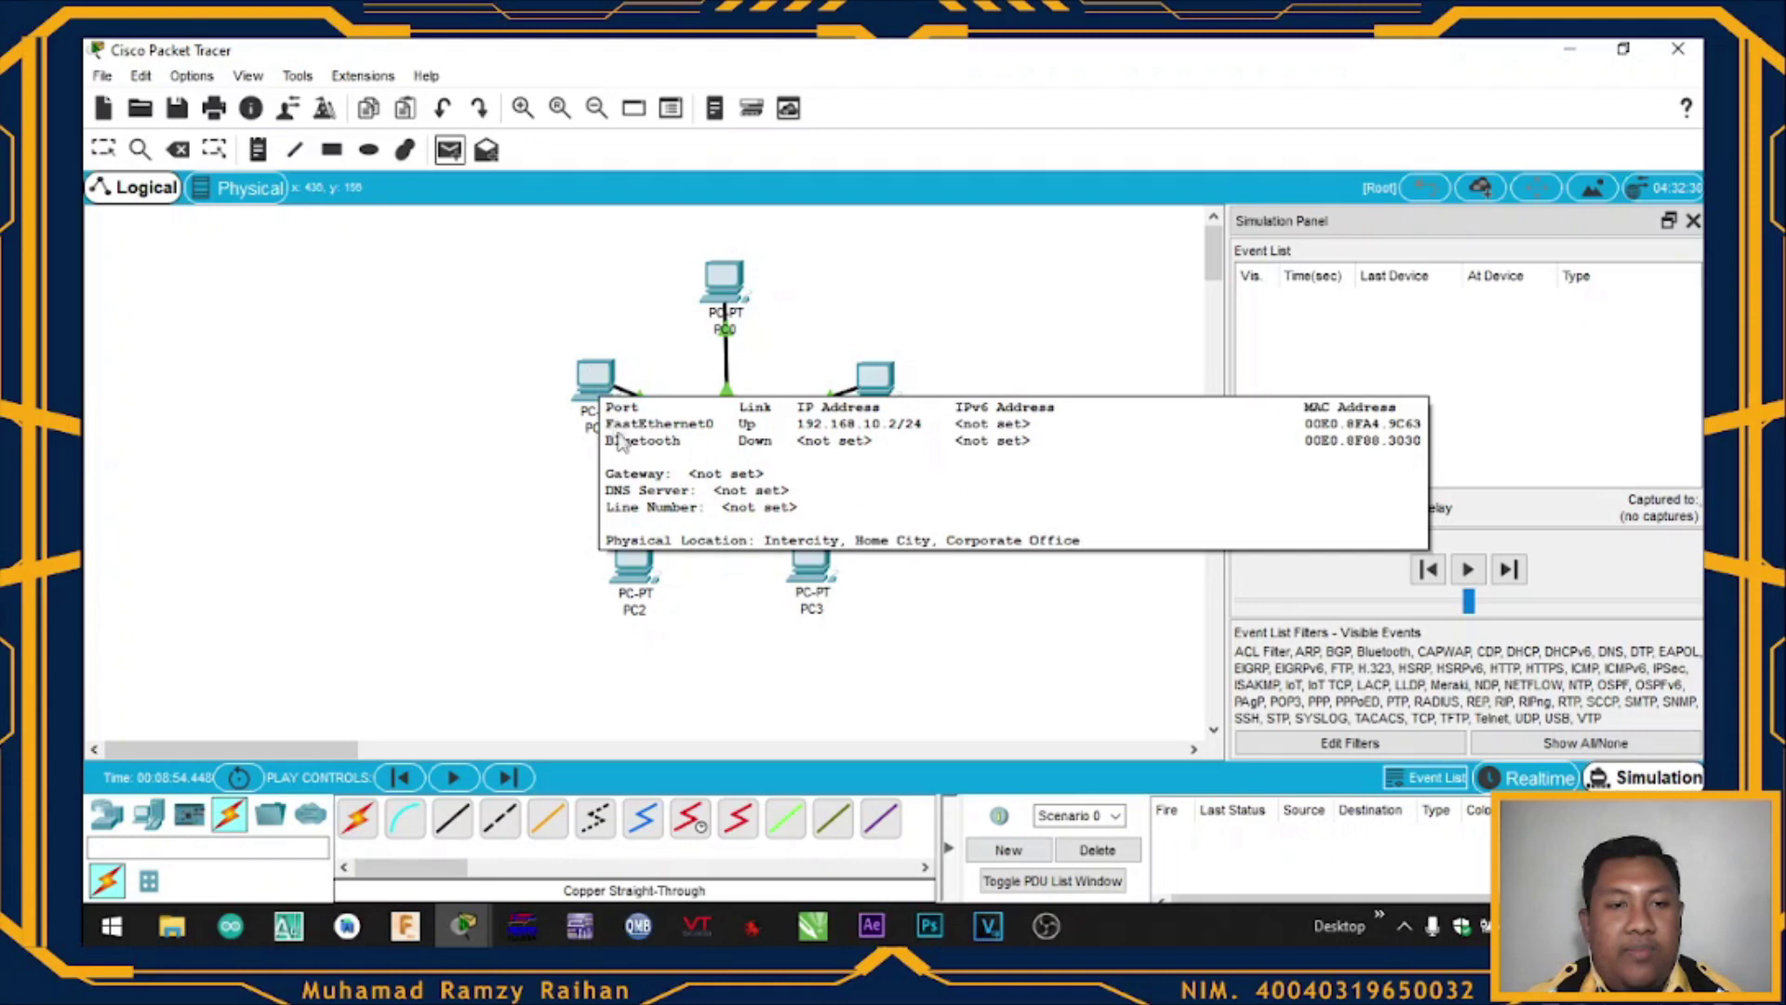
{"action": "left_click", "coordinate": [603, 398]}
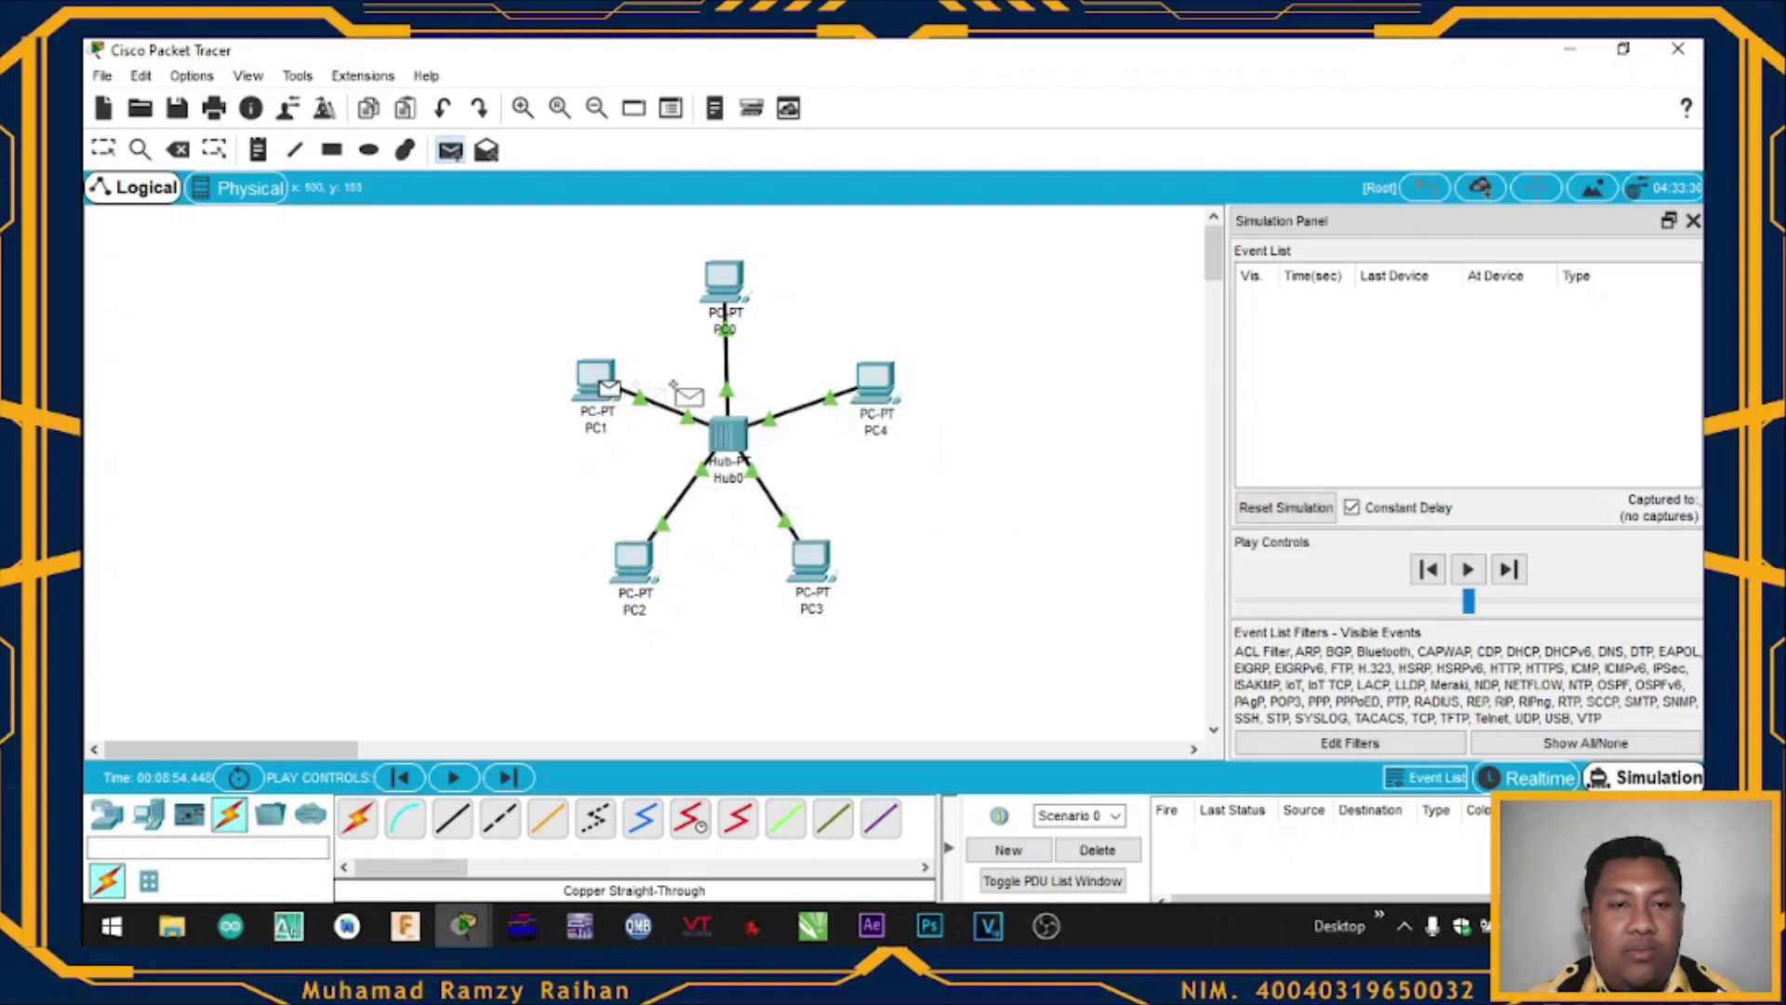
{"action": "left_click", "coordinate": [884, 393]}
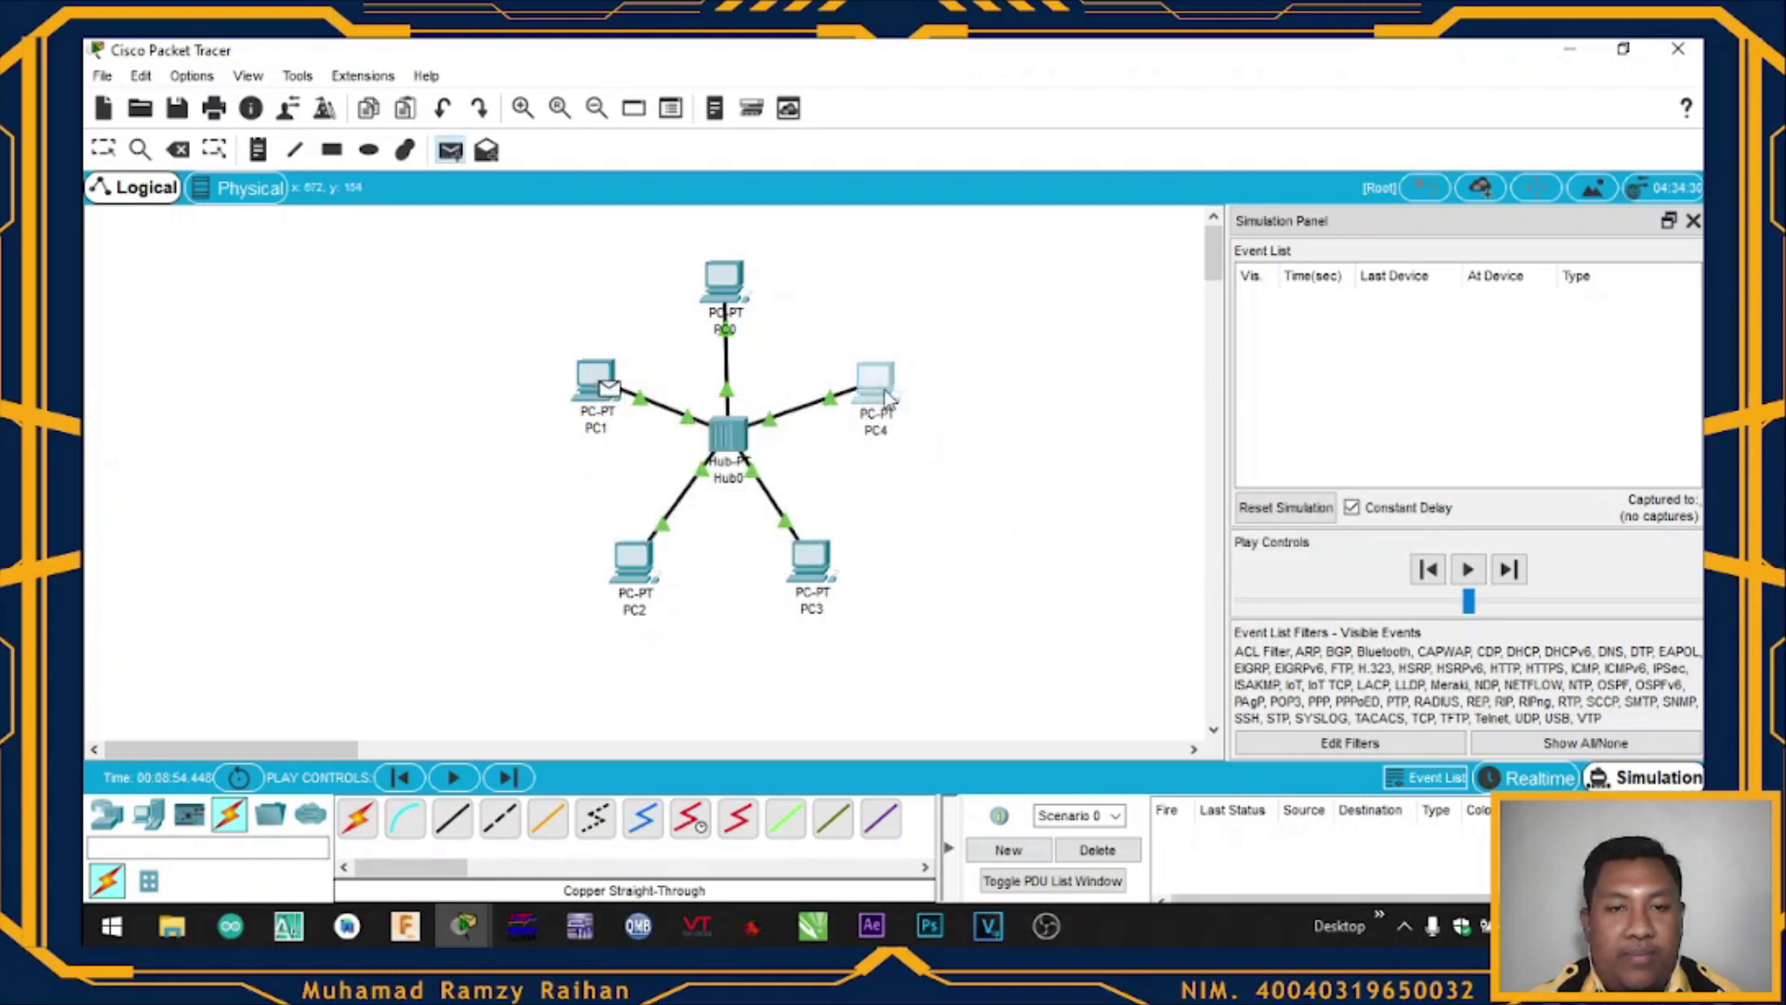
{"action": "left_click", "coordinate": [1461, 571]}
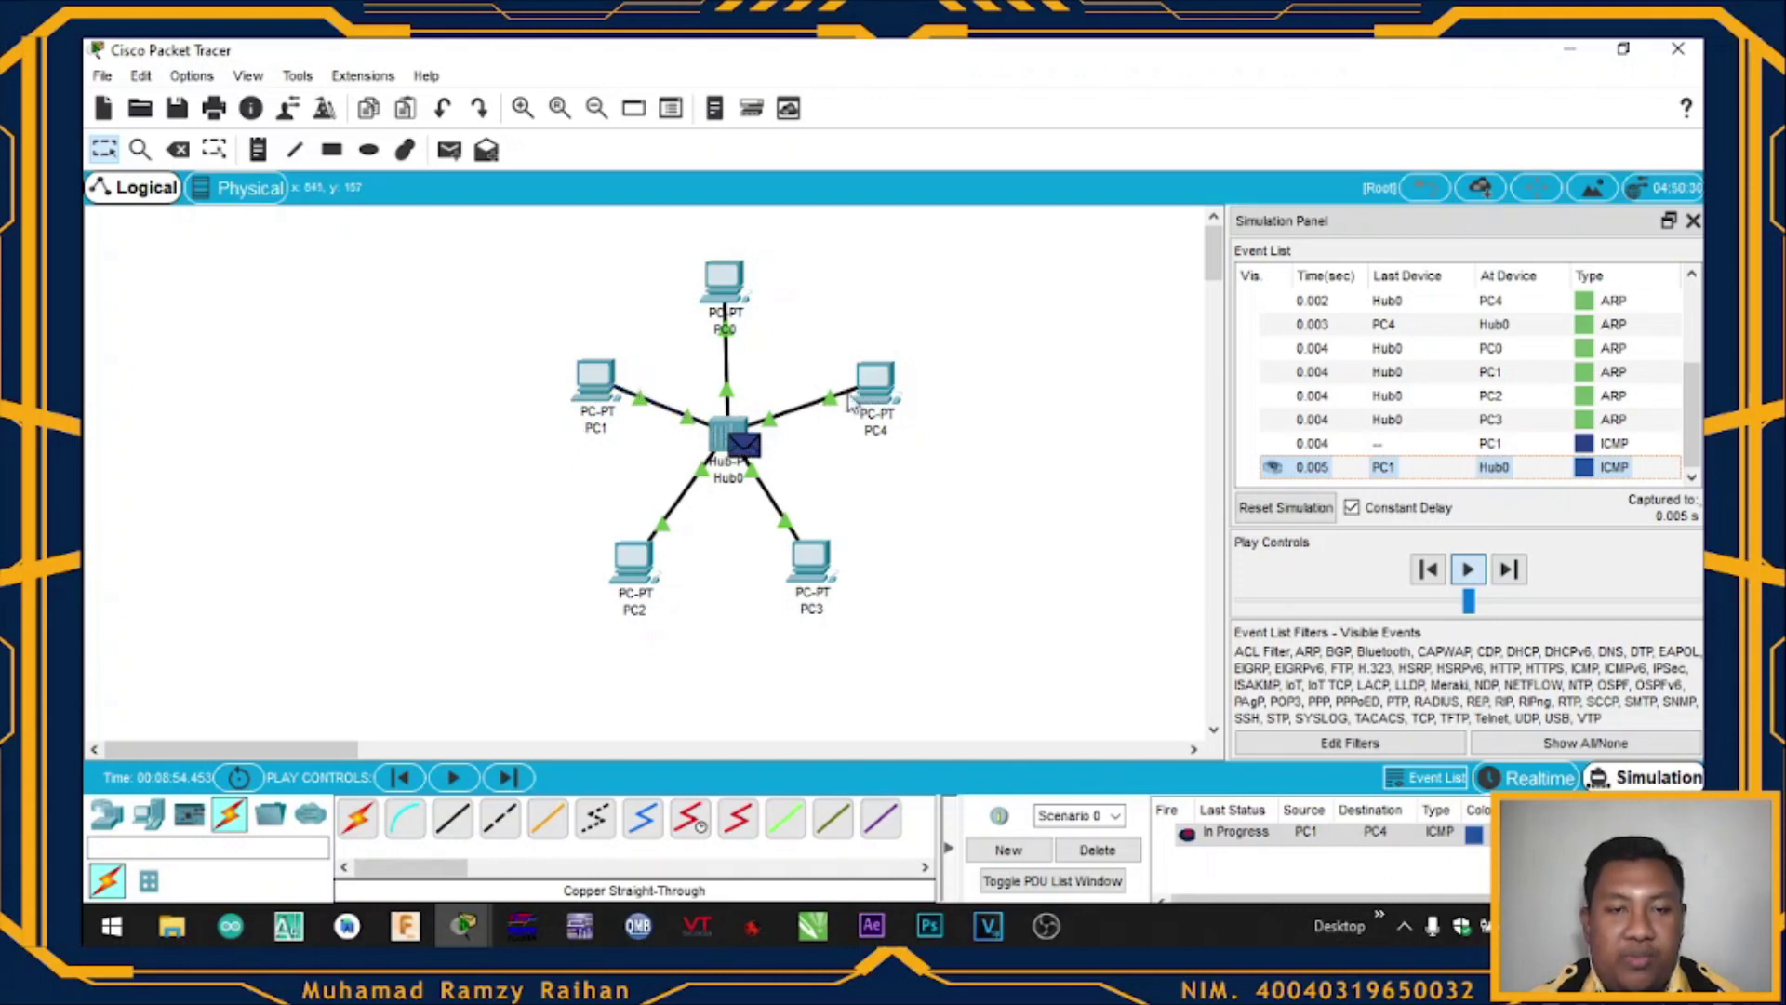
{"action": "mouse_move", "coordinate": [869, 398]}
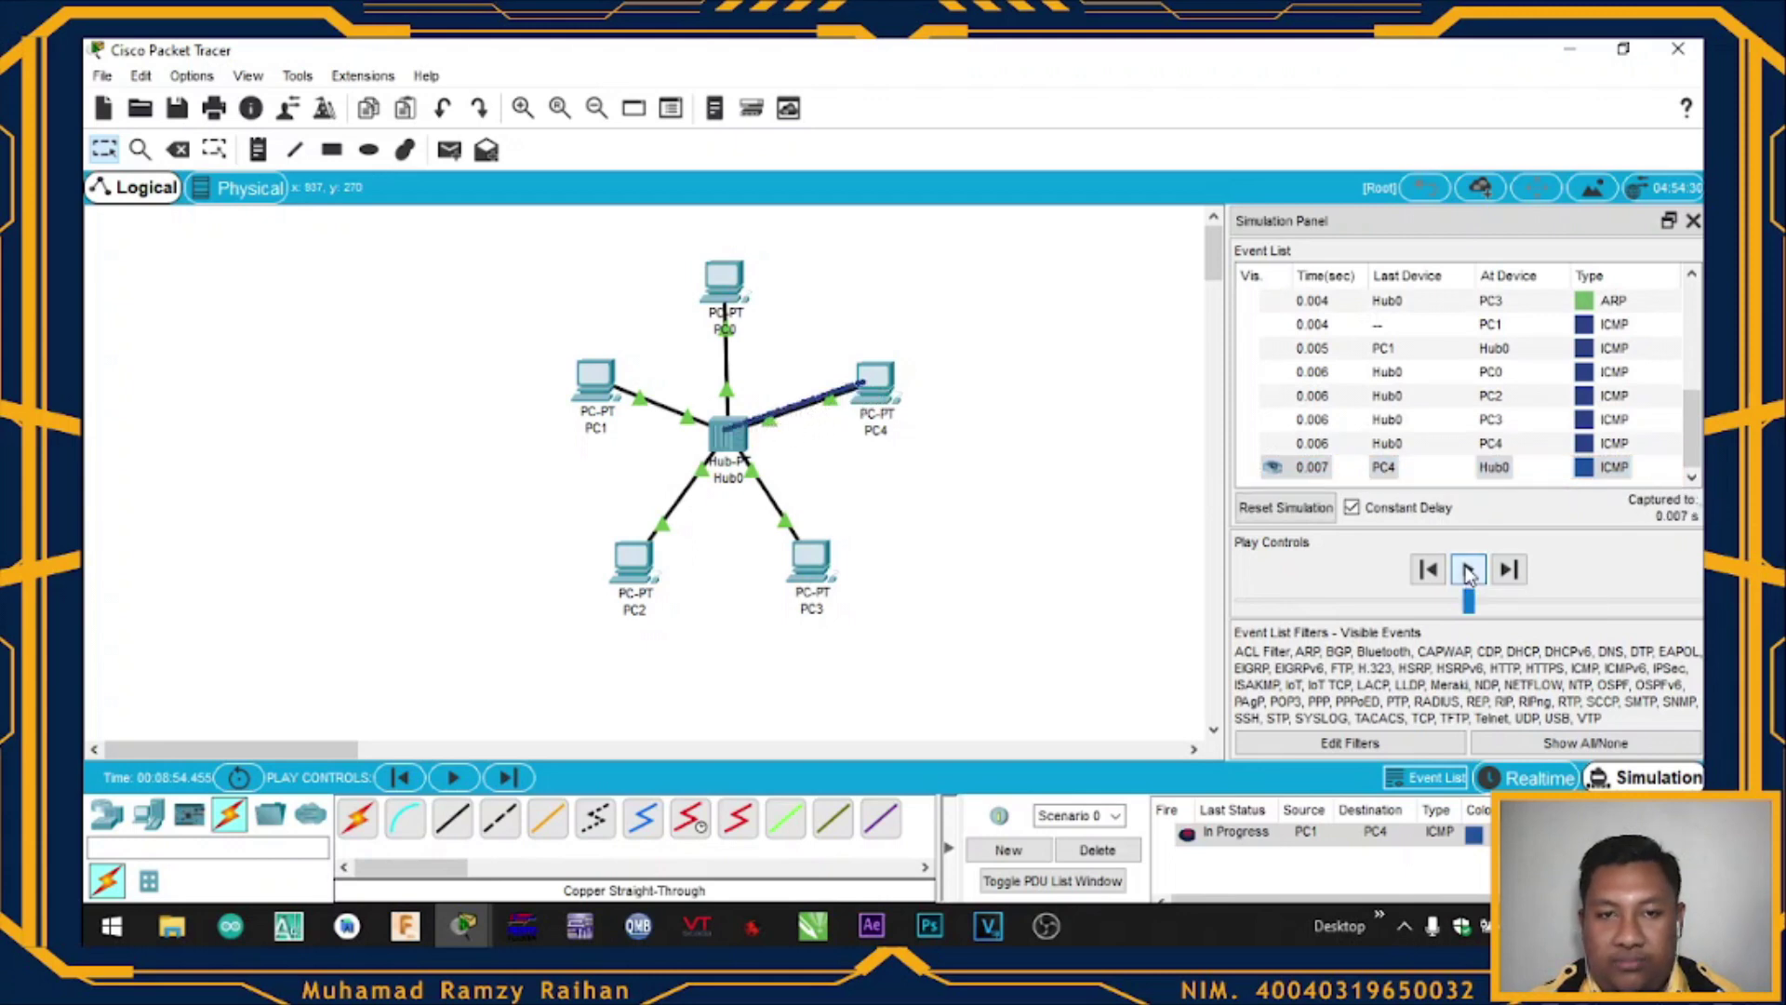
{"action": "left_click", "coordinate": [1114, 853]}
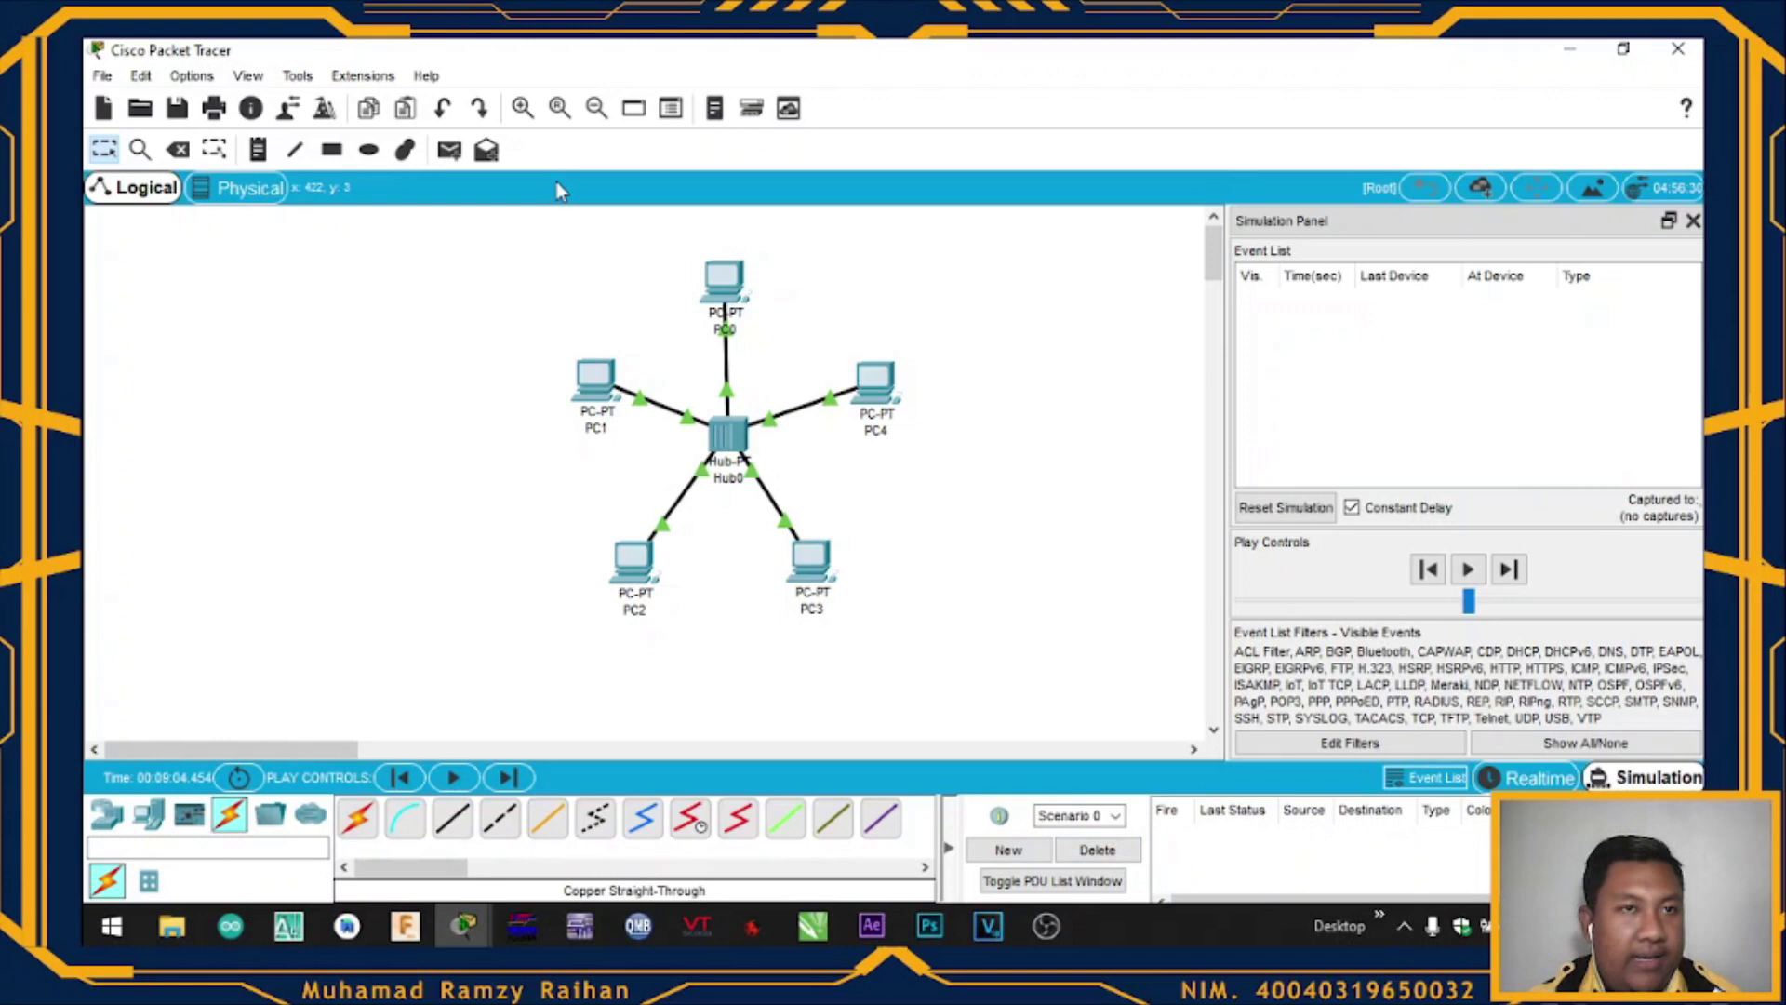
Add a simple PDU from PC0 to PC2, play its simulation and close the simulation panel.
{"action": "left_click", "coordinate": [449, 154]}
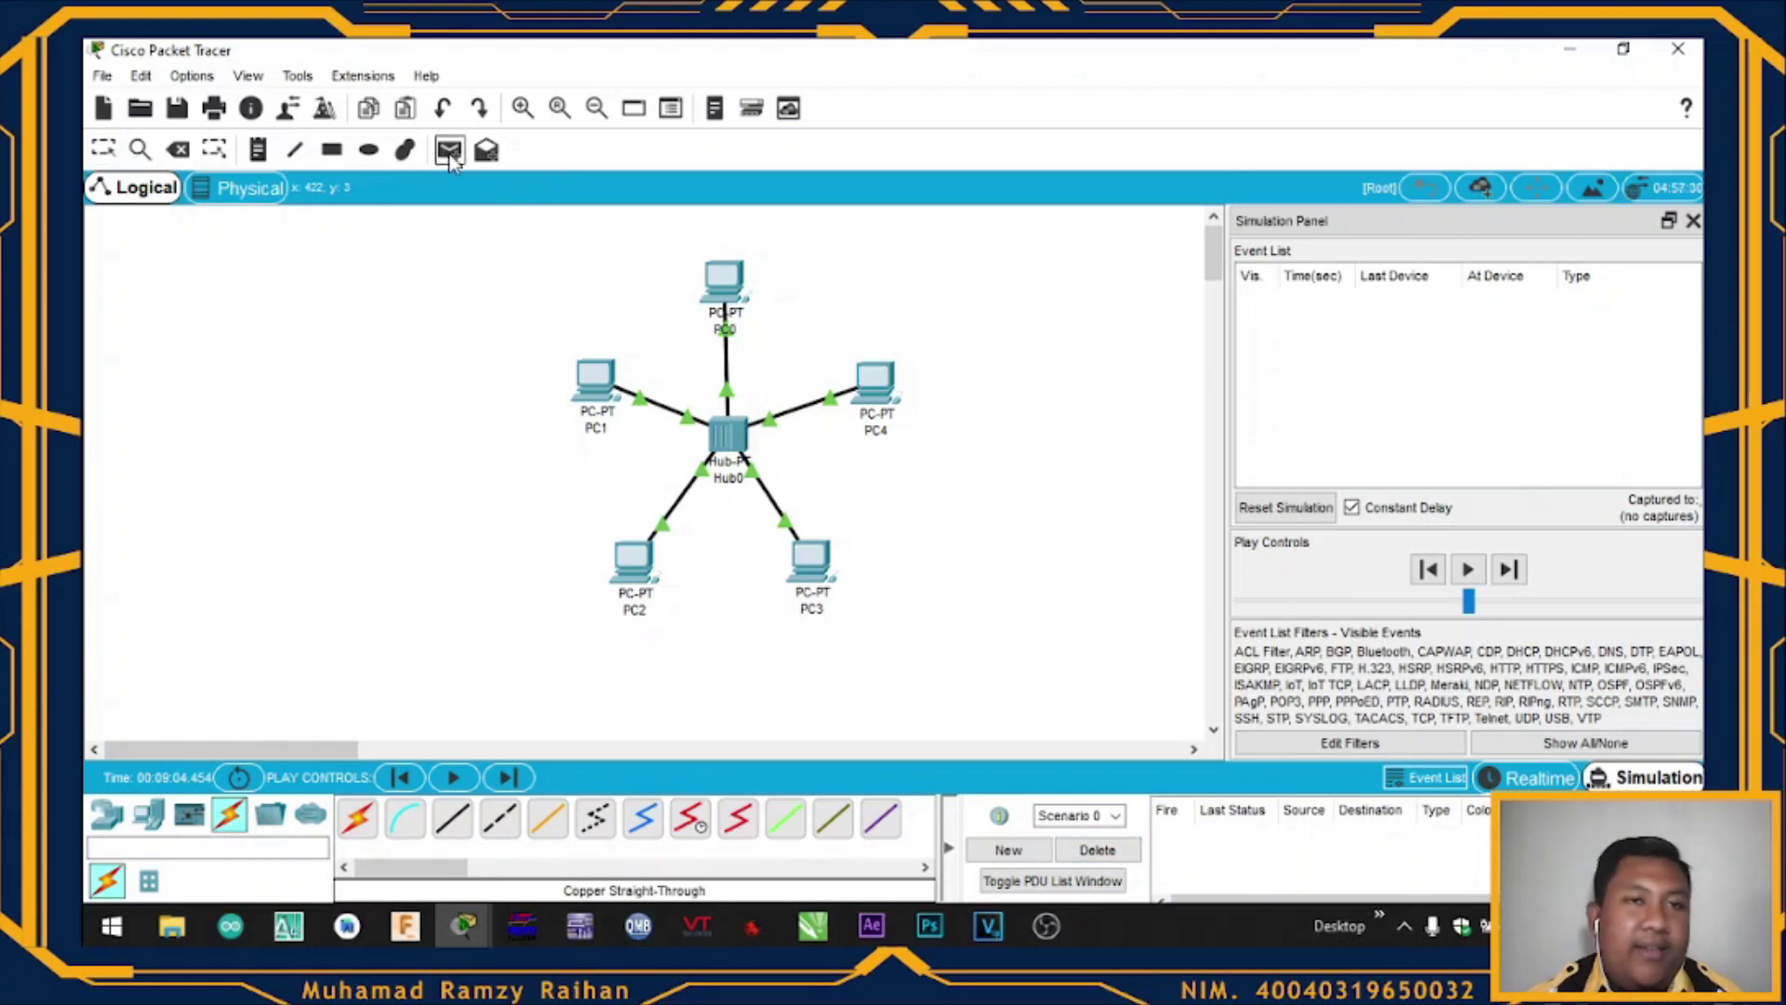
{"action": "left_click", "coordinate": [731, 296]}
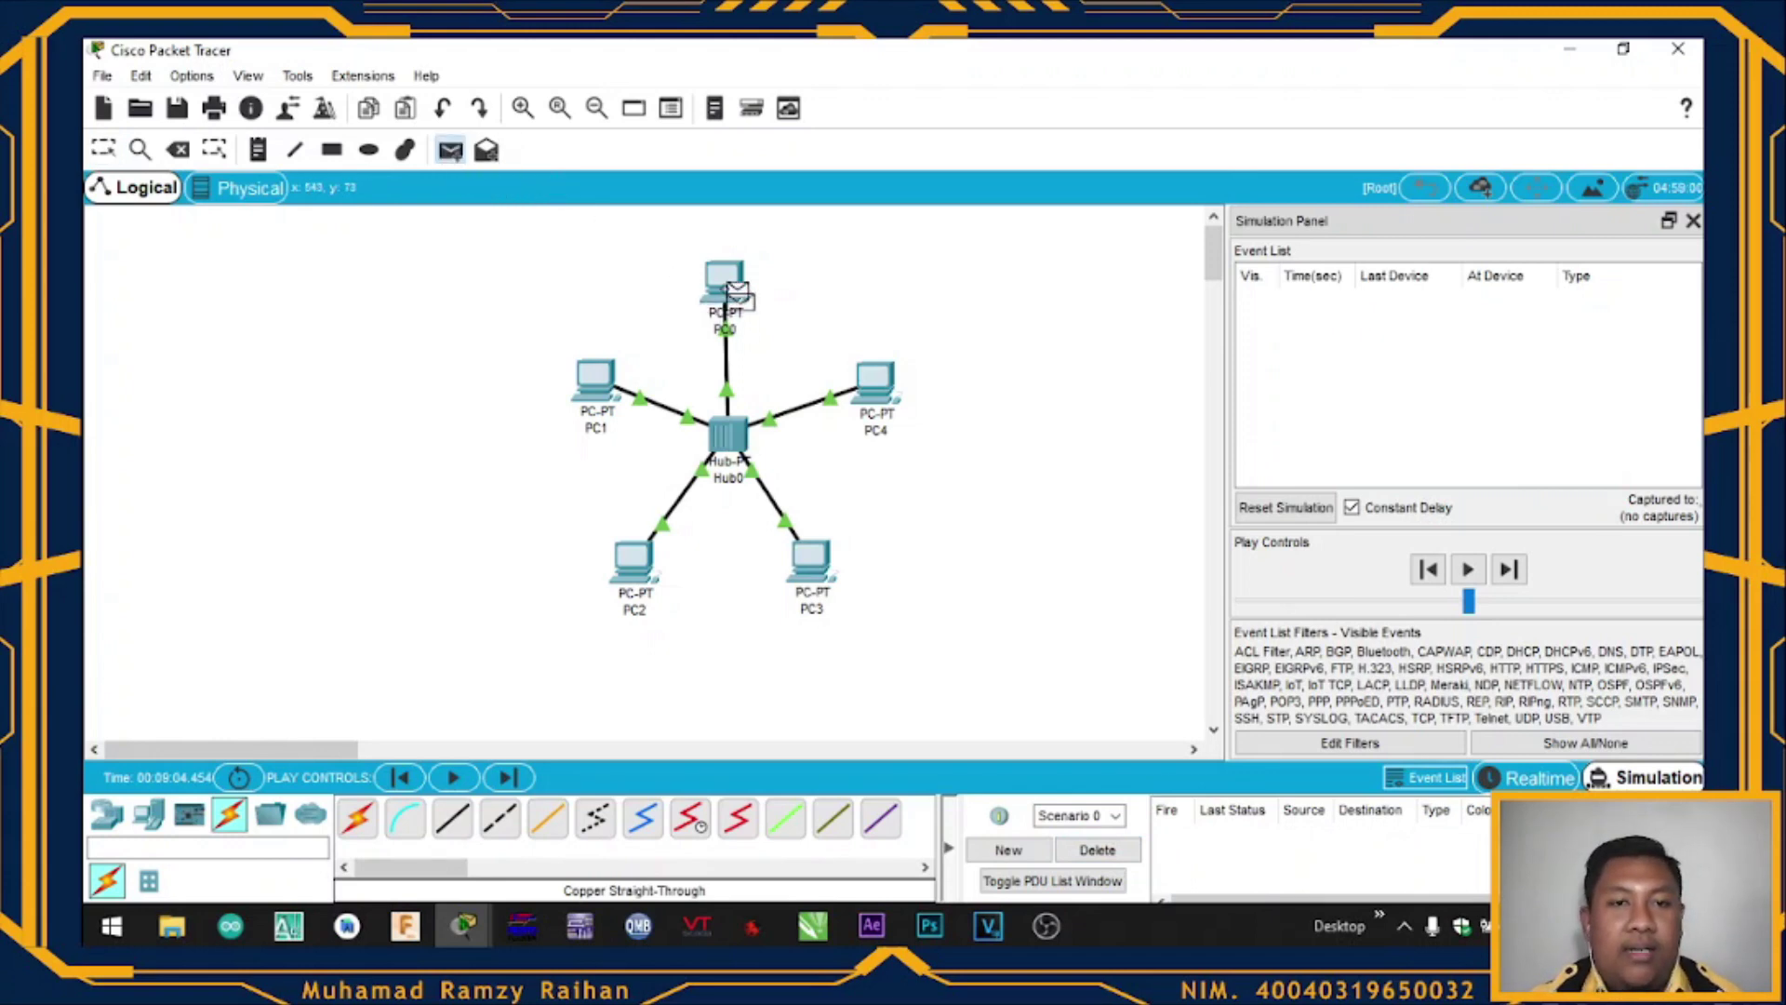
{"action": "left_click", "coordinate": [635, 586]}
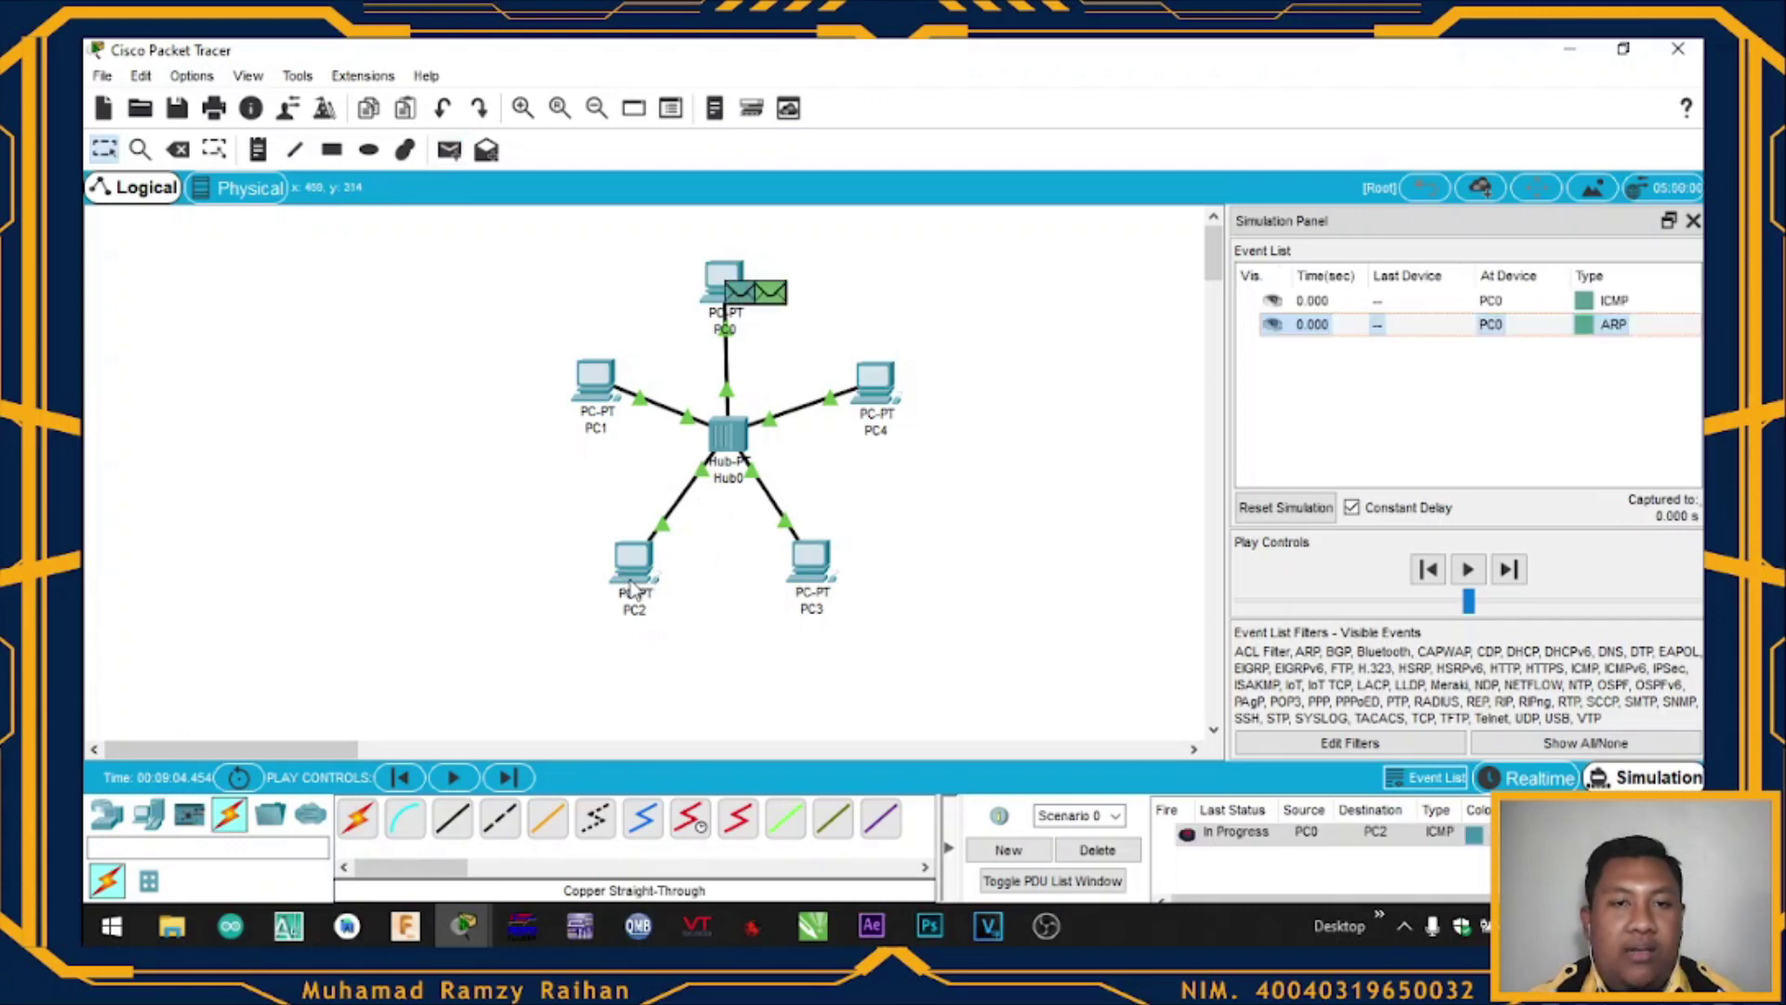
{"action": "left_click", "coordinate": [1465, 570]}
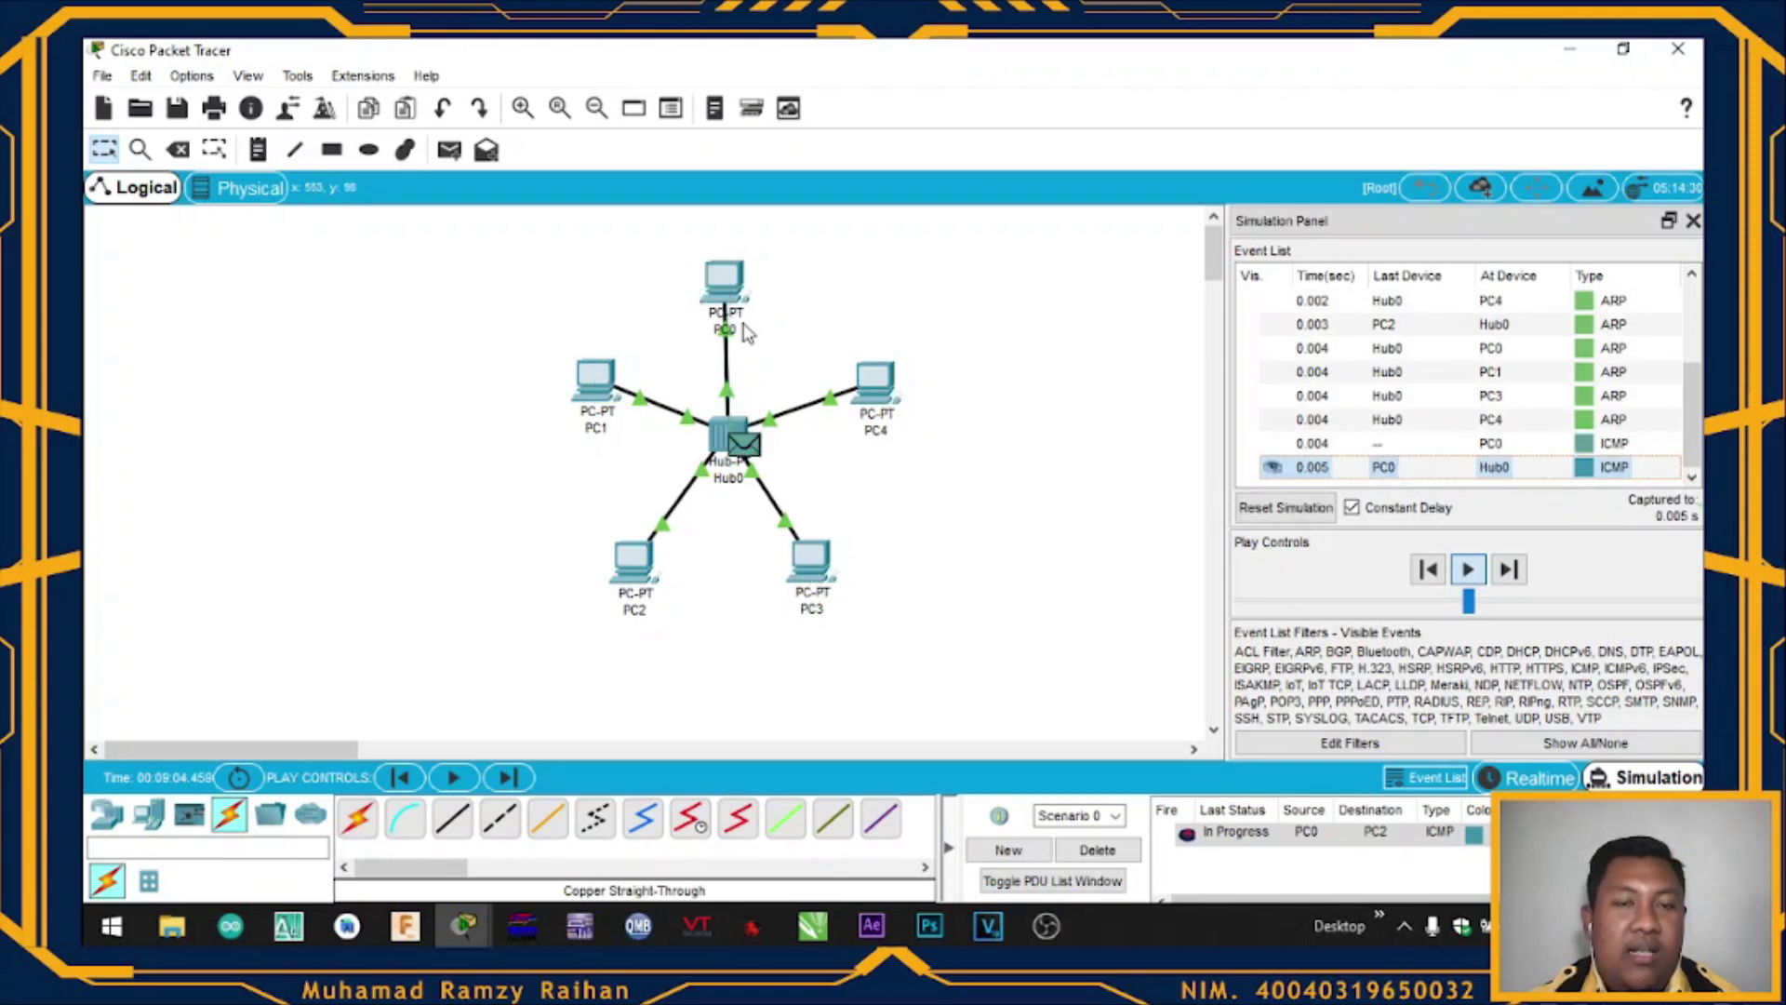
{"action": "mouse_move", "coordinate": [744, 332]}
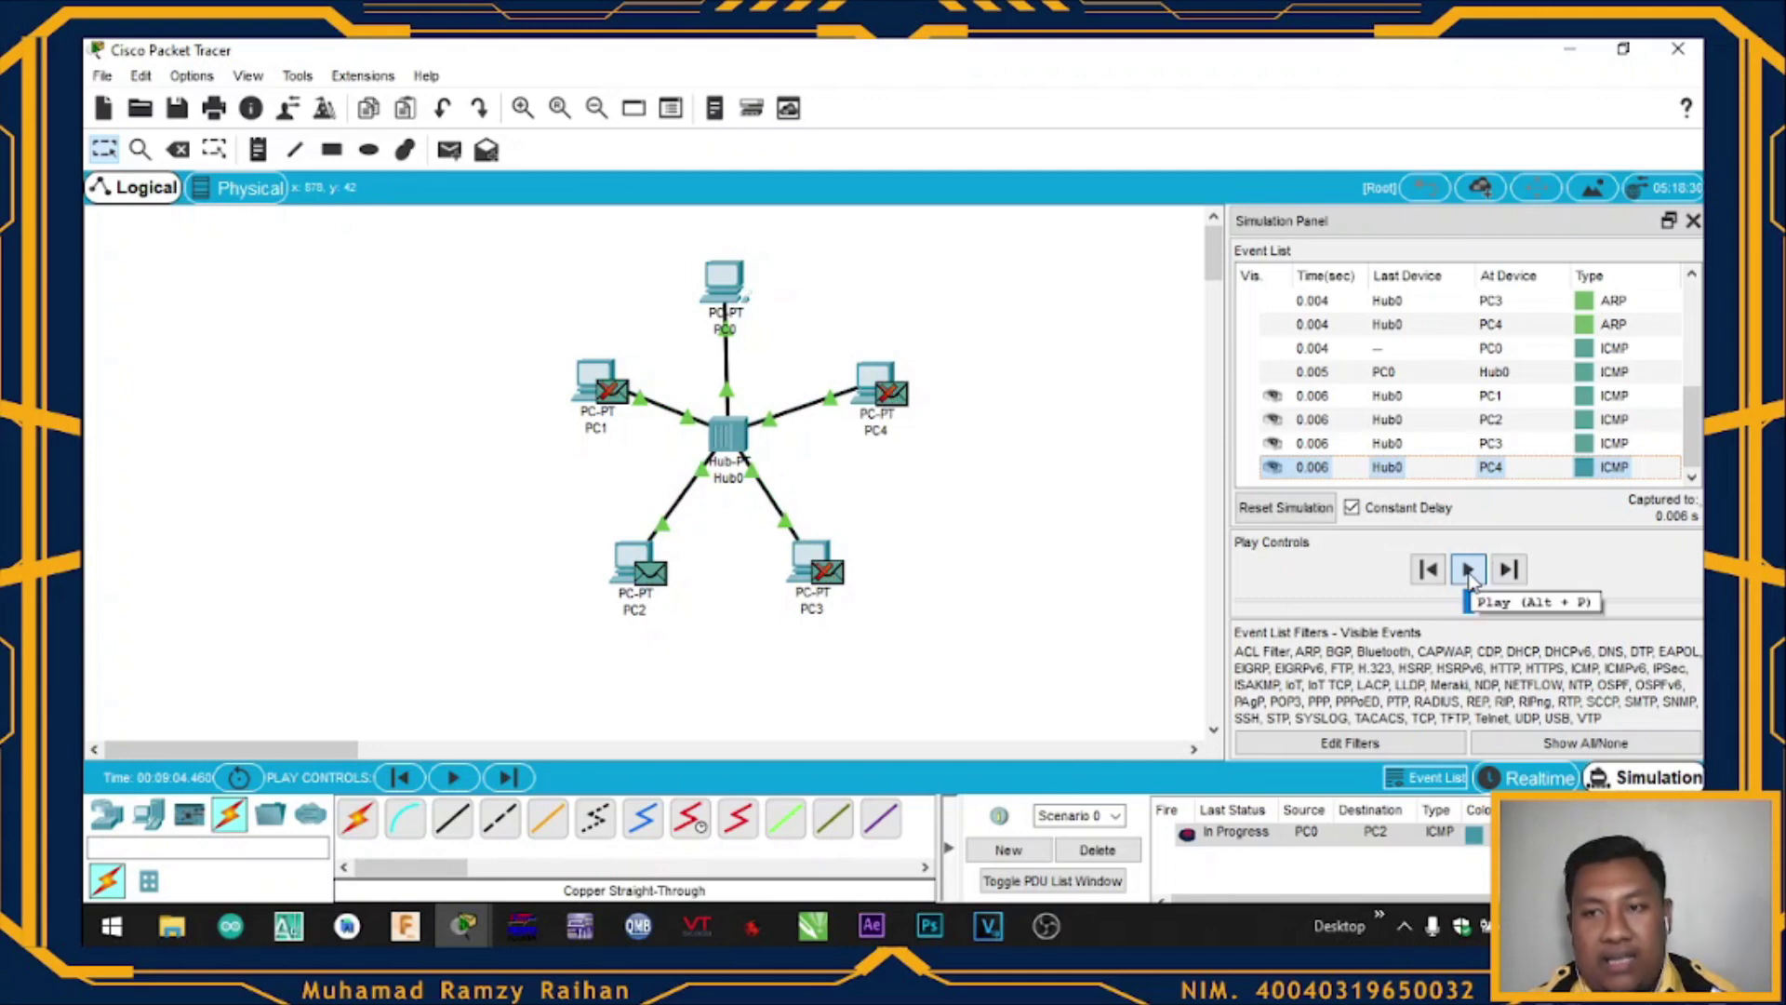
{"action": "left_click", "coordinate": [1693, 221]}
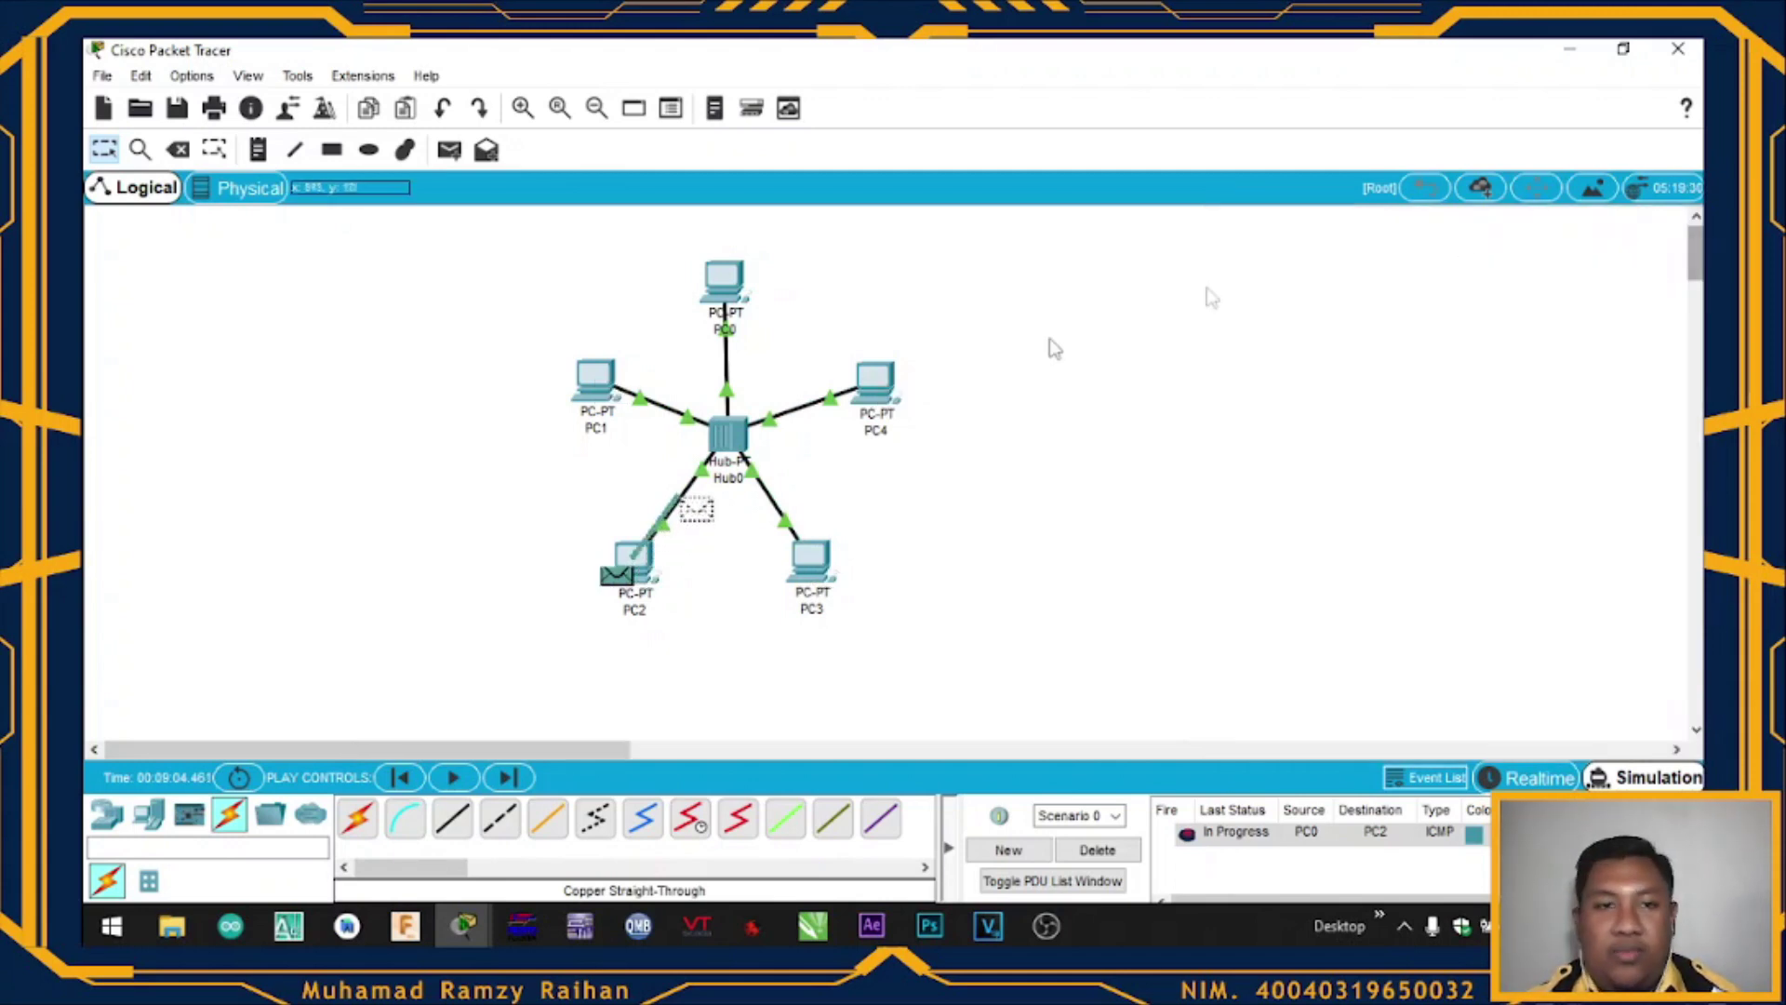